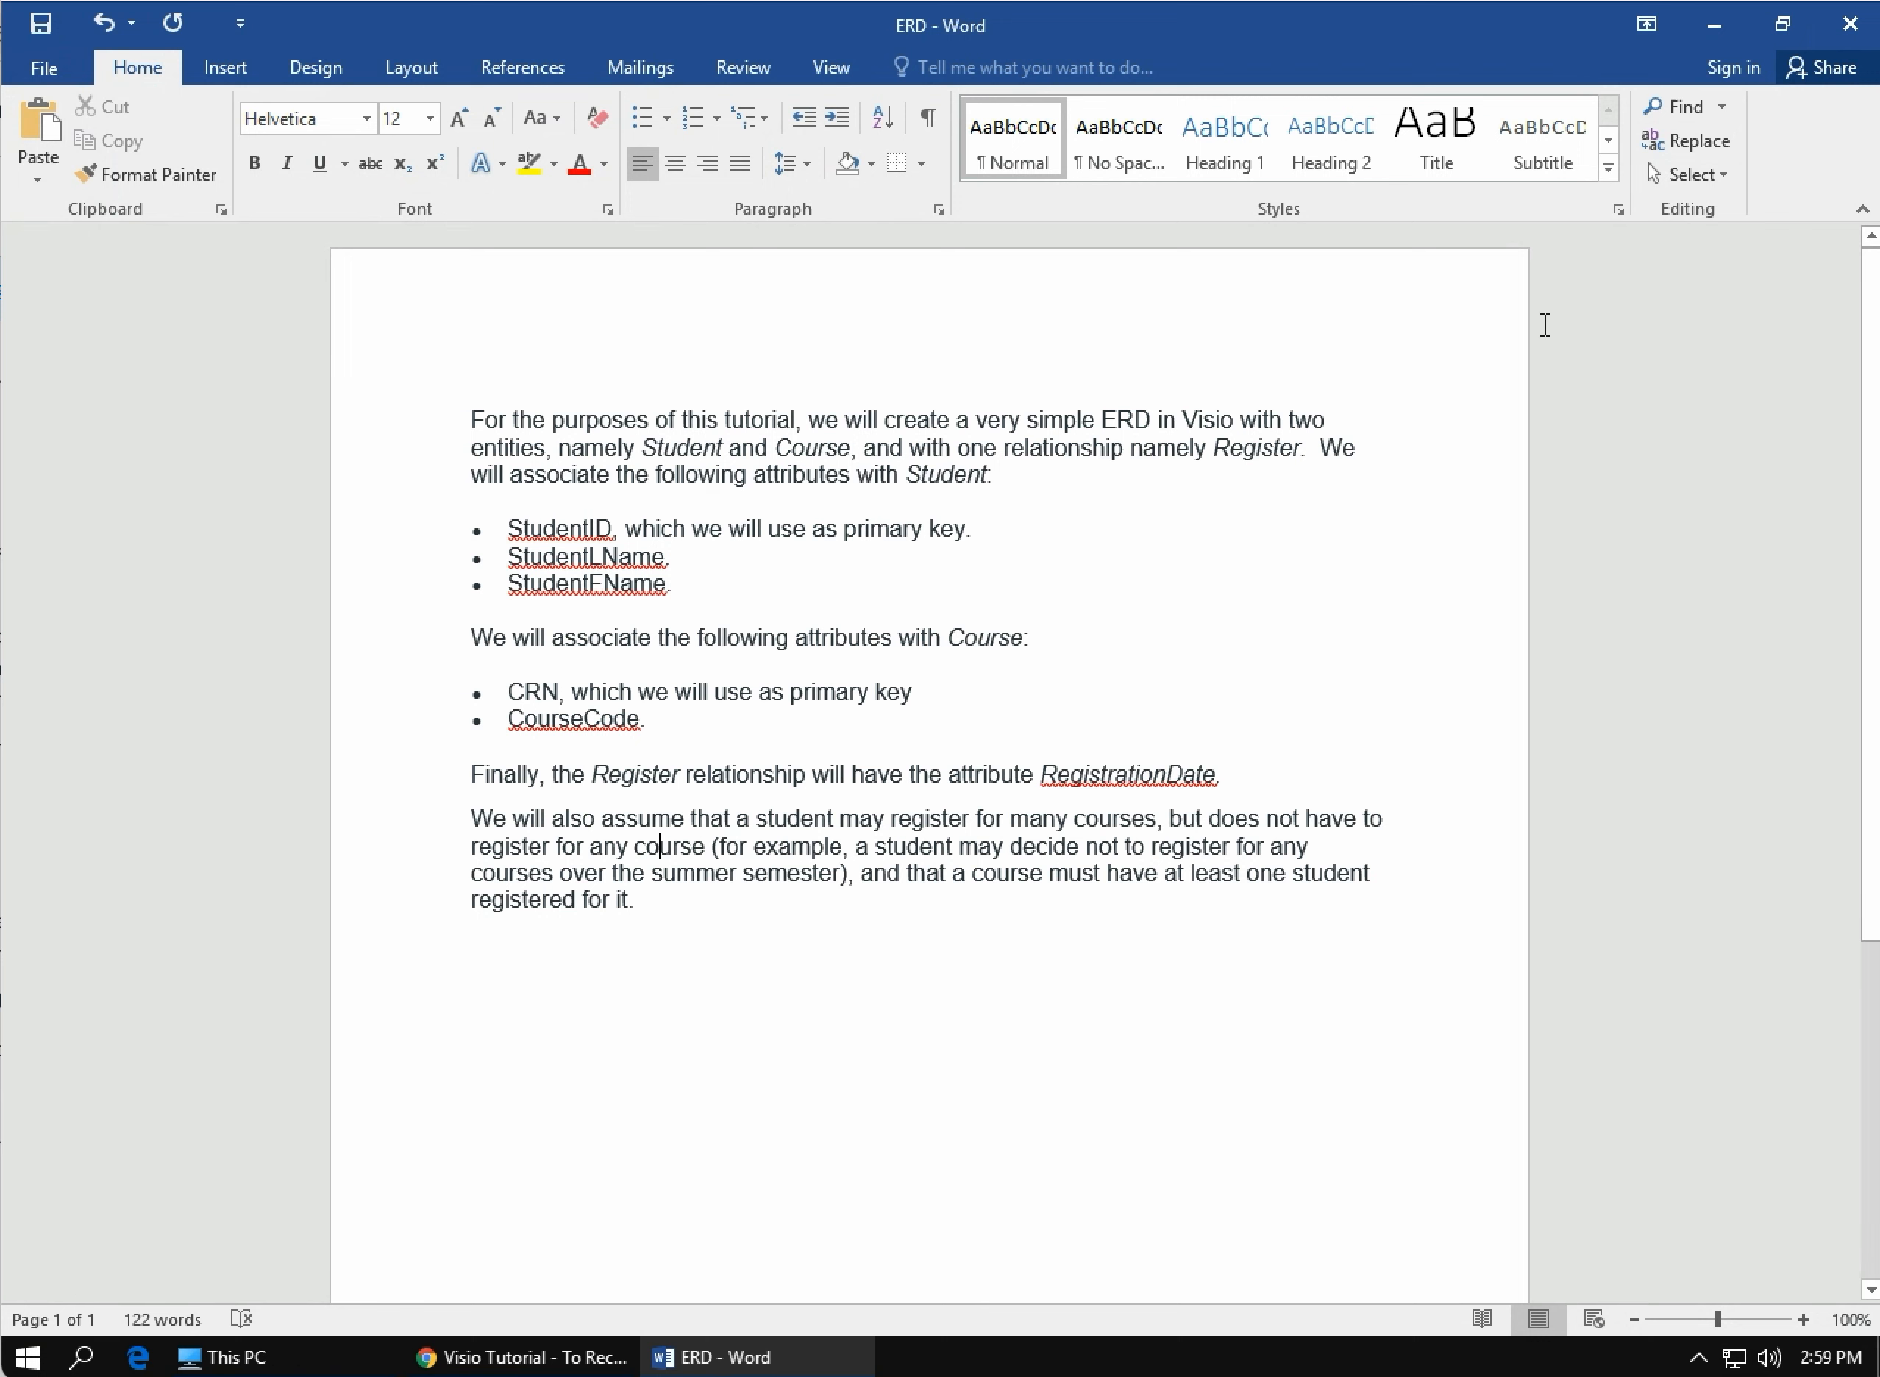
Close the ERD document in Word and save its changes
click(1850, 29)
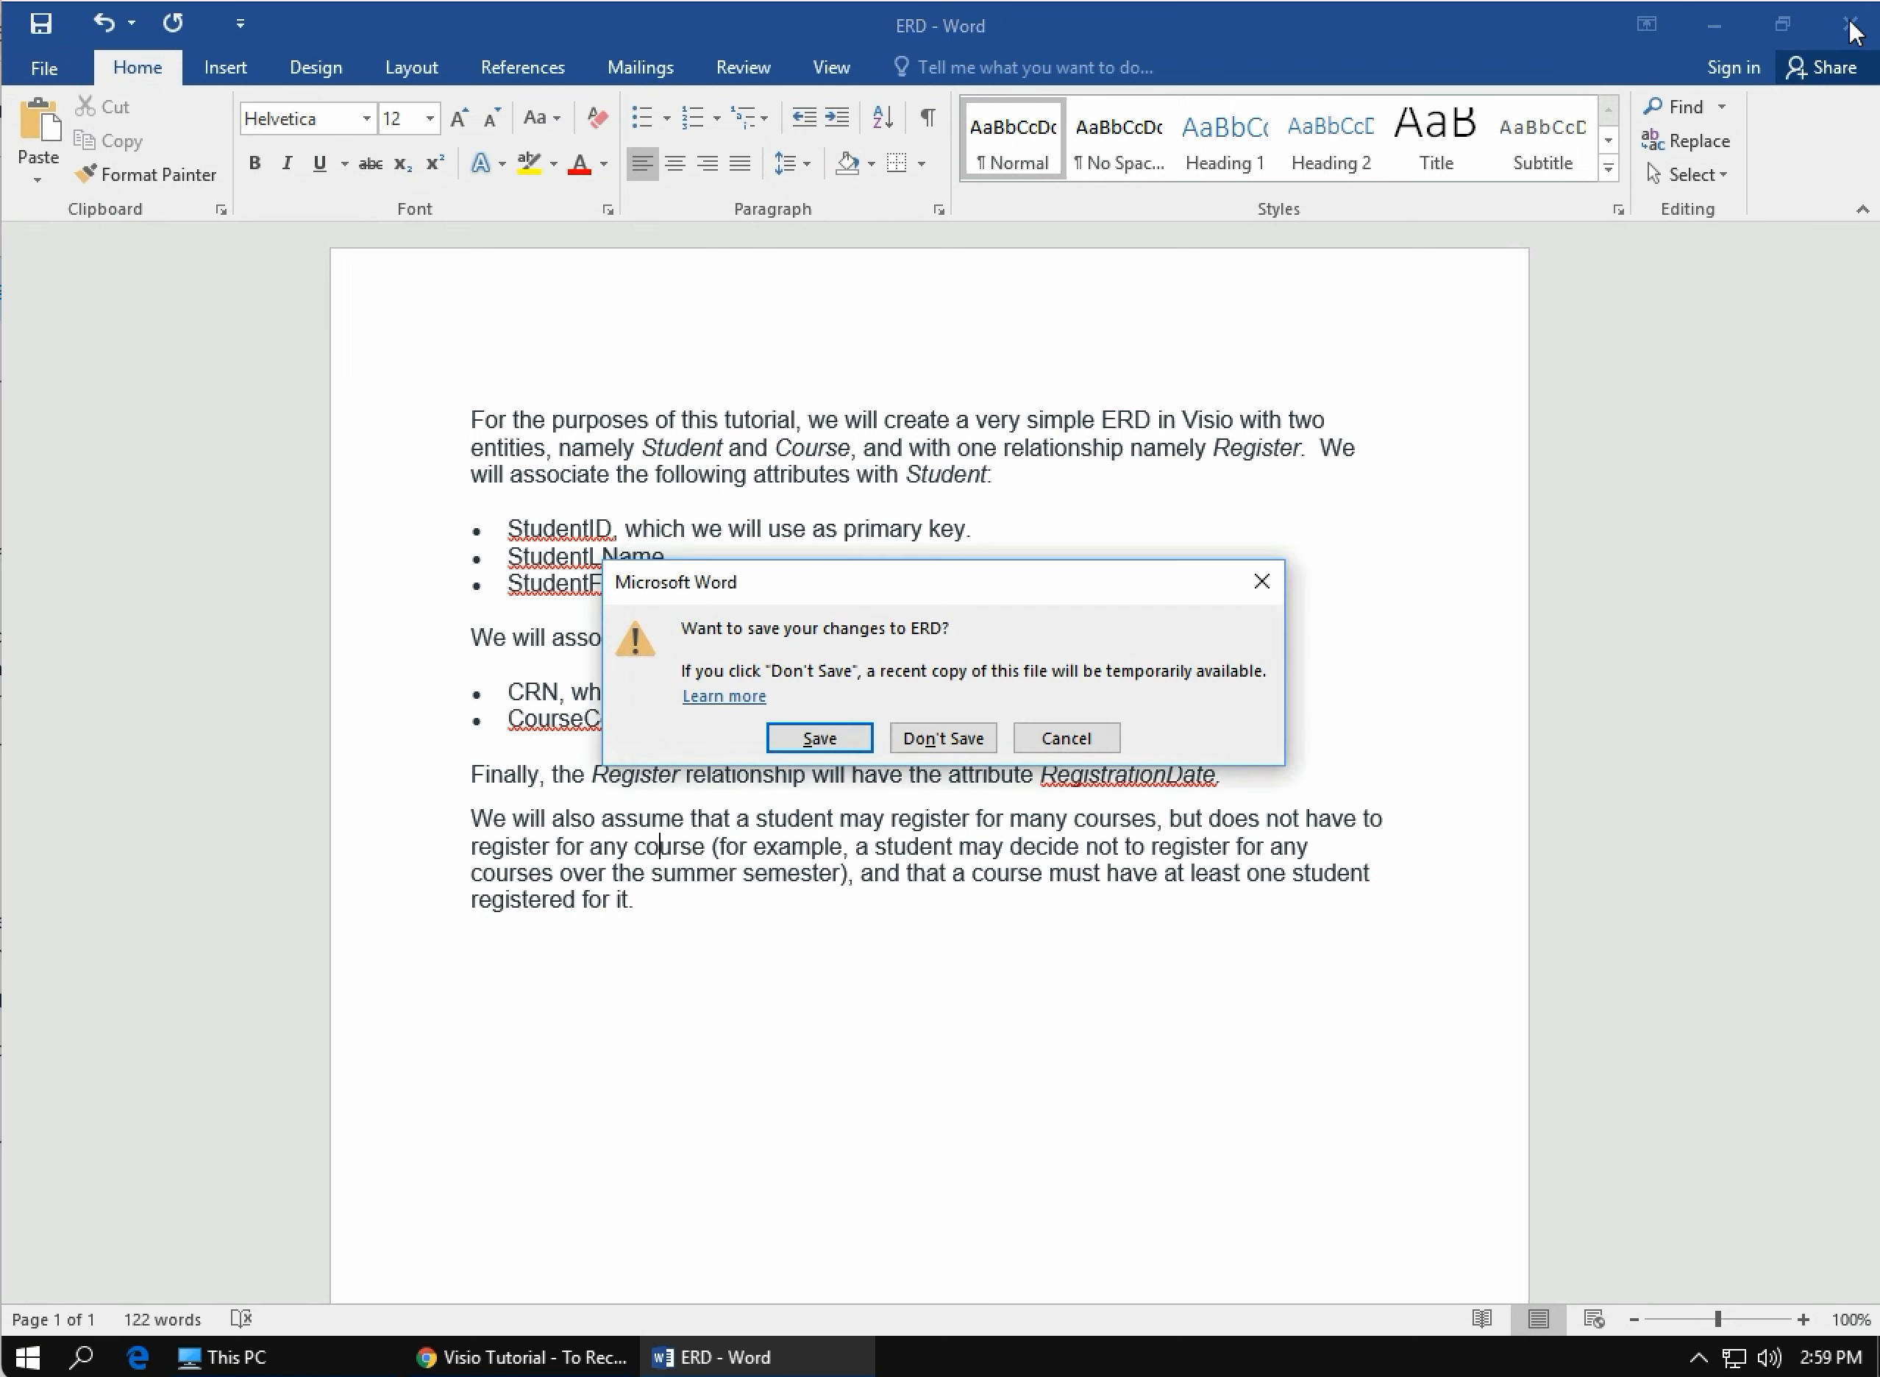
click(807, 740)
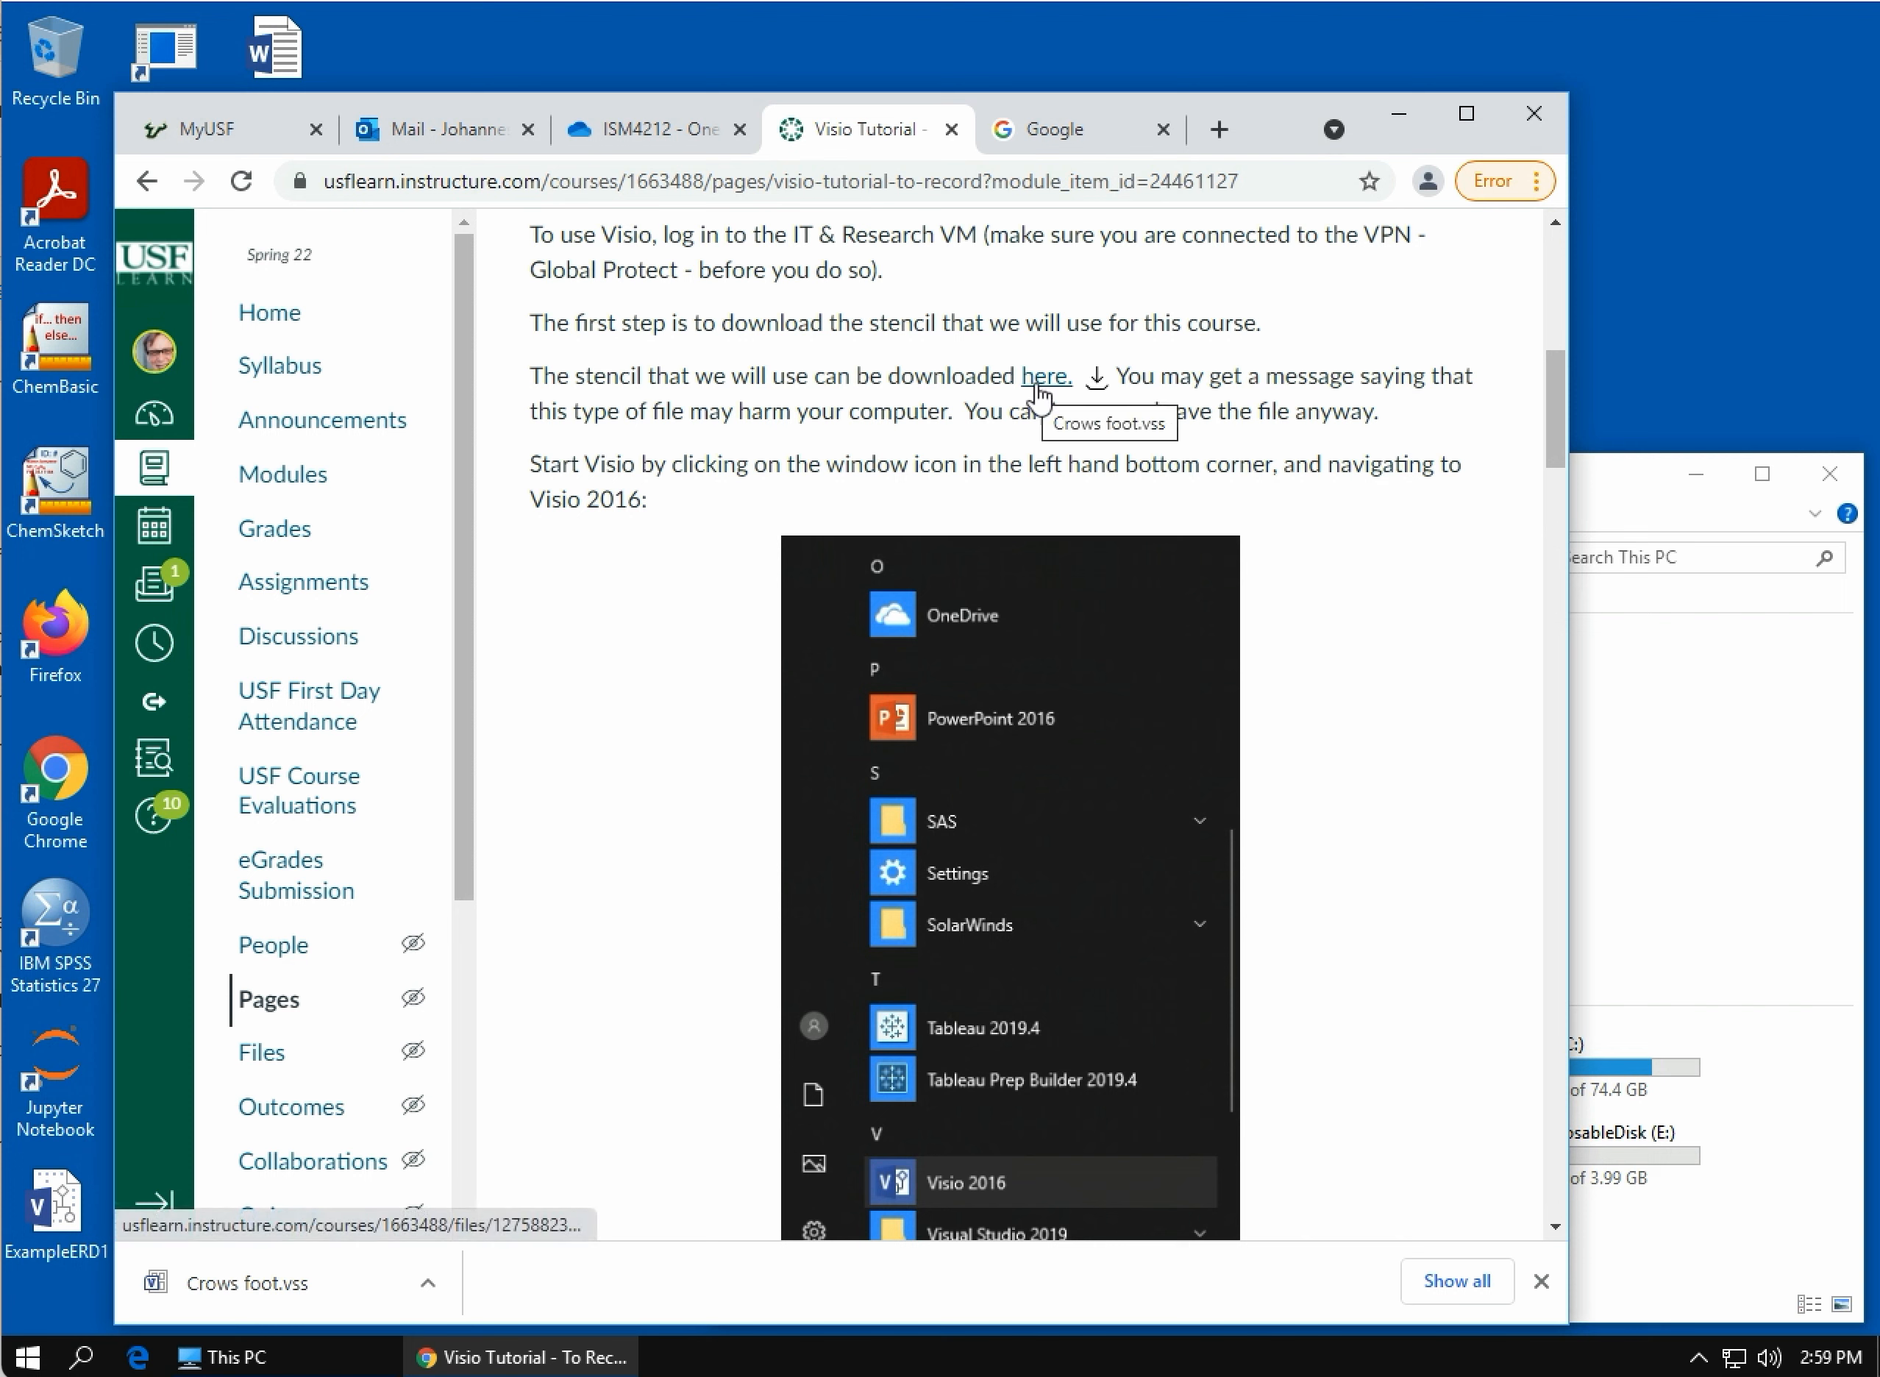
Download the Crows foot stencil from the Visio tutorial page and keep the file
click(1100, 383)
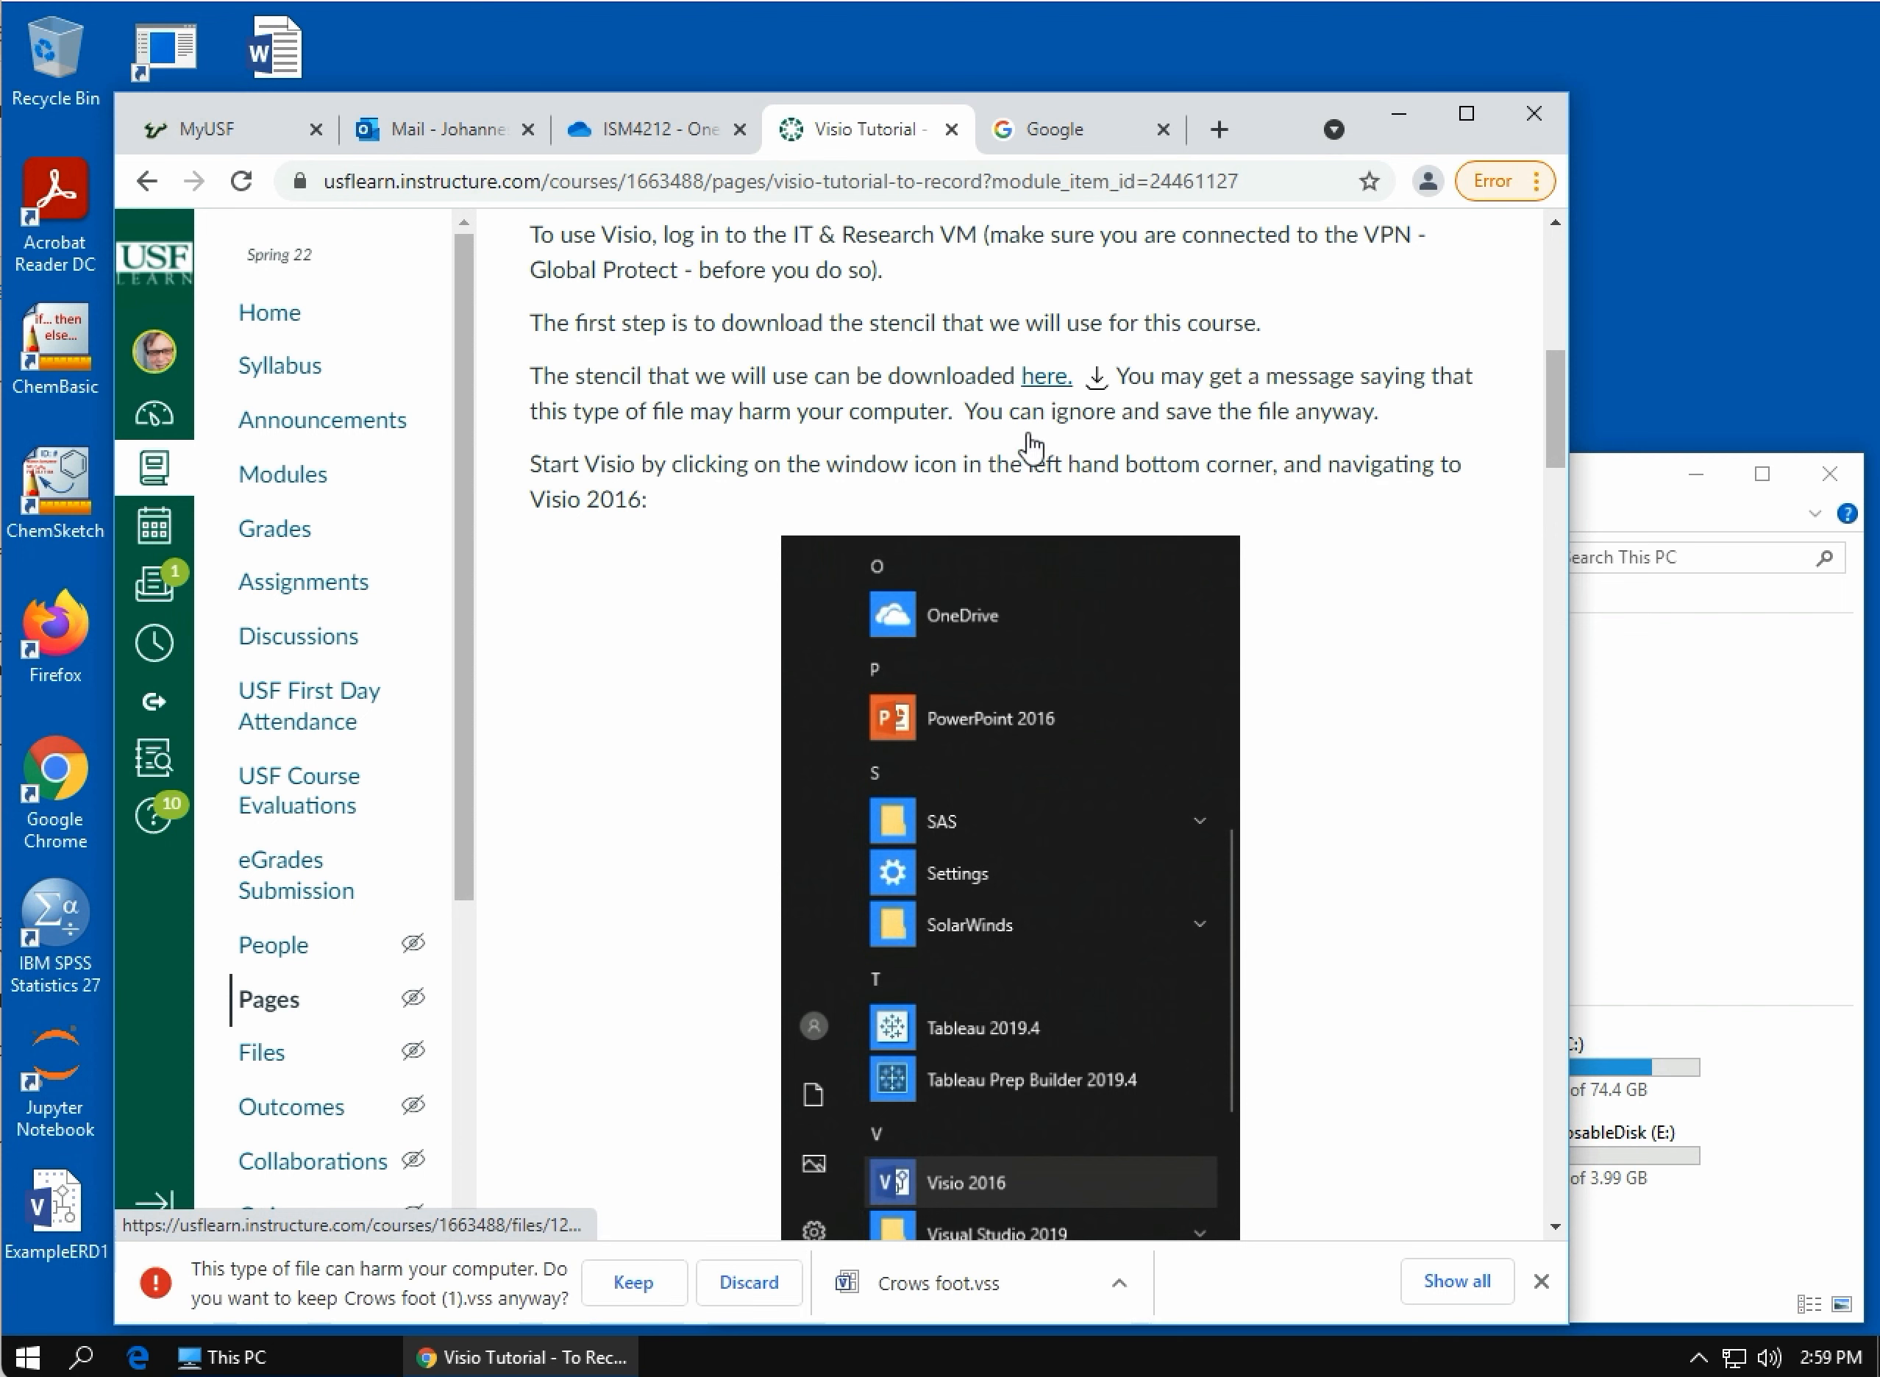
click(646, 1285)
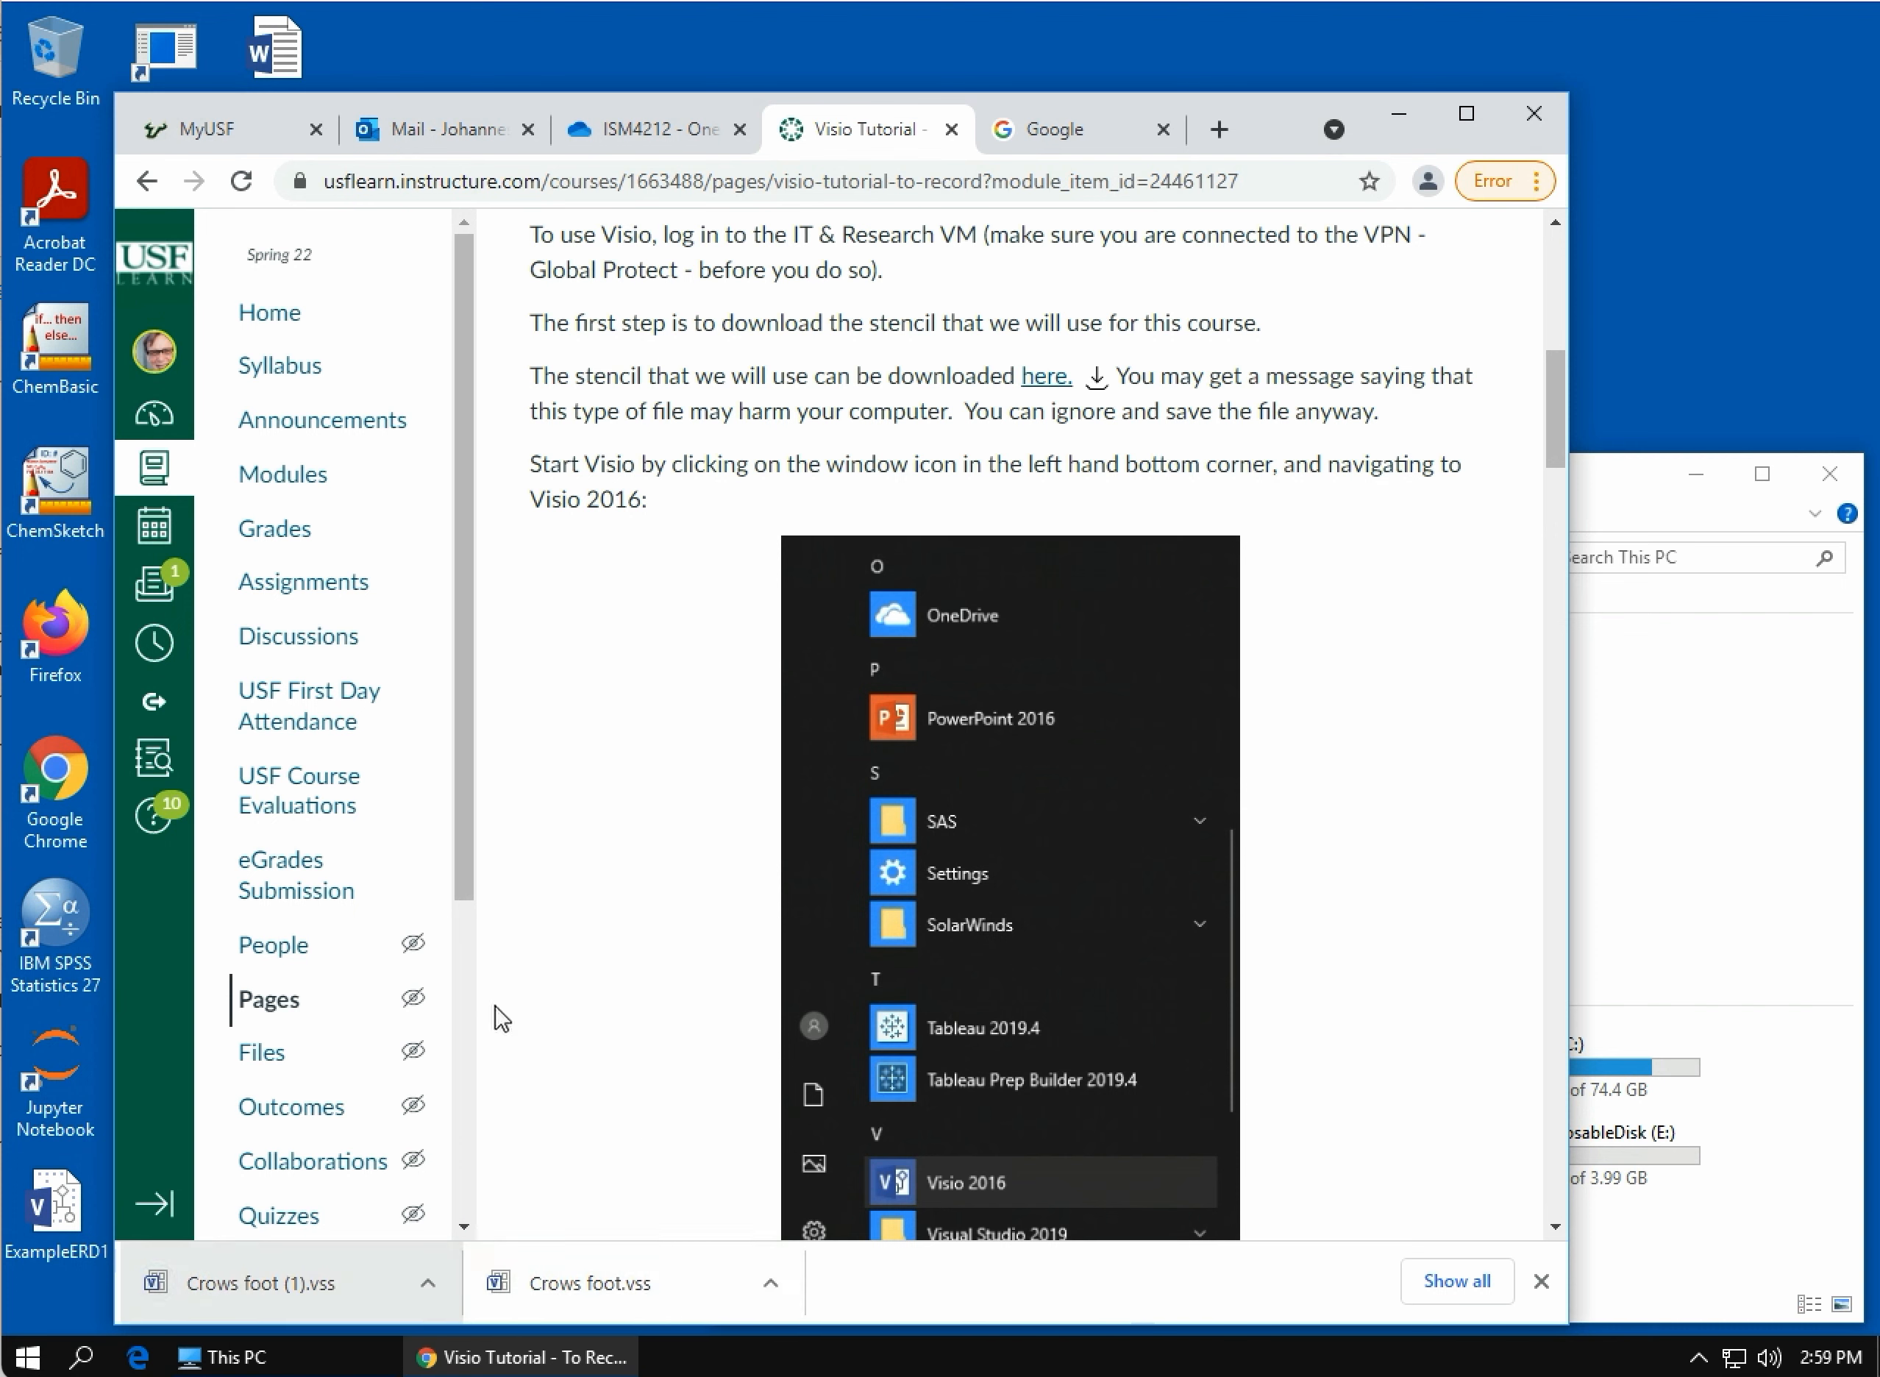
Launch Visio 2016
click(28, 1361)
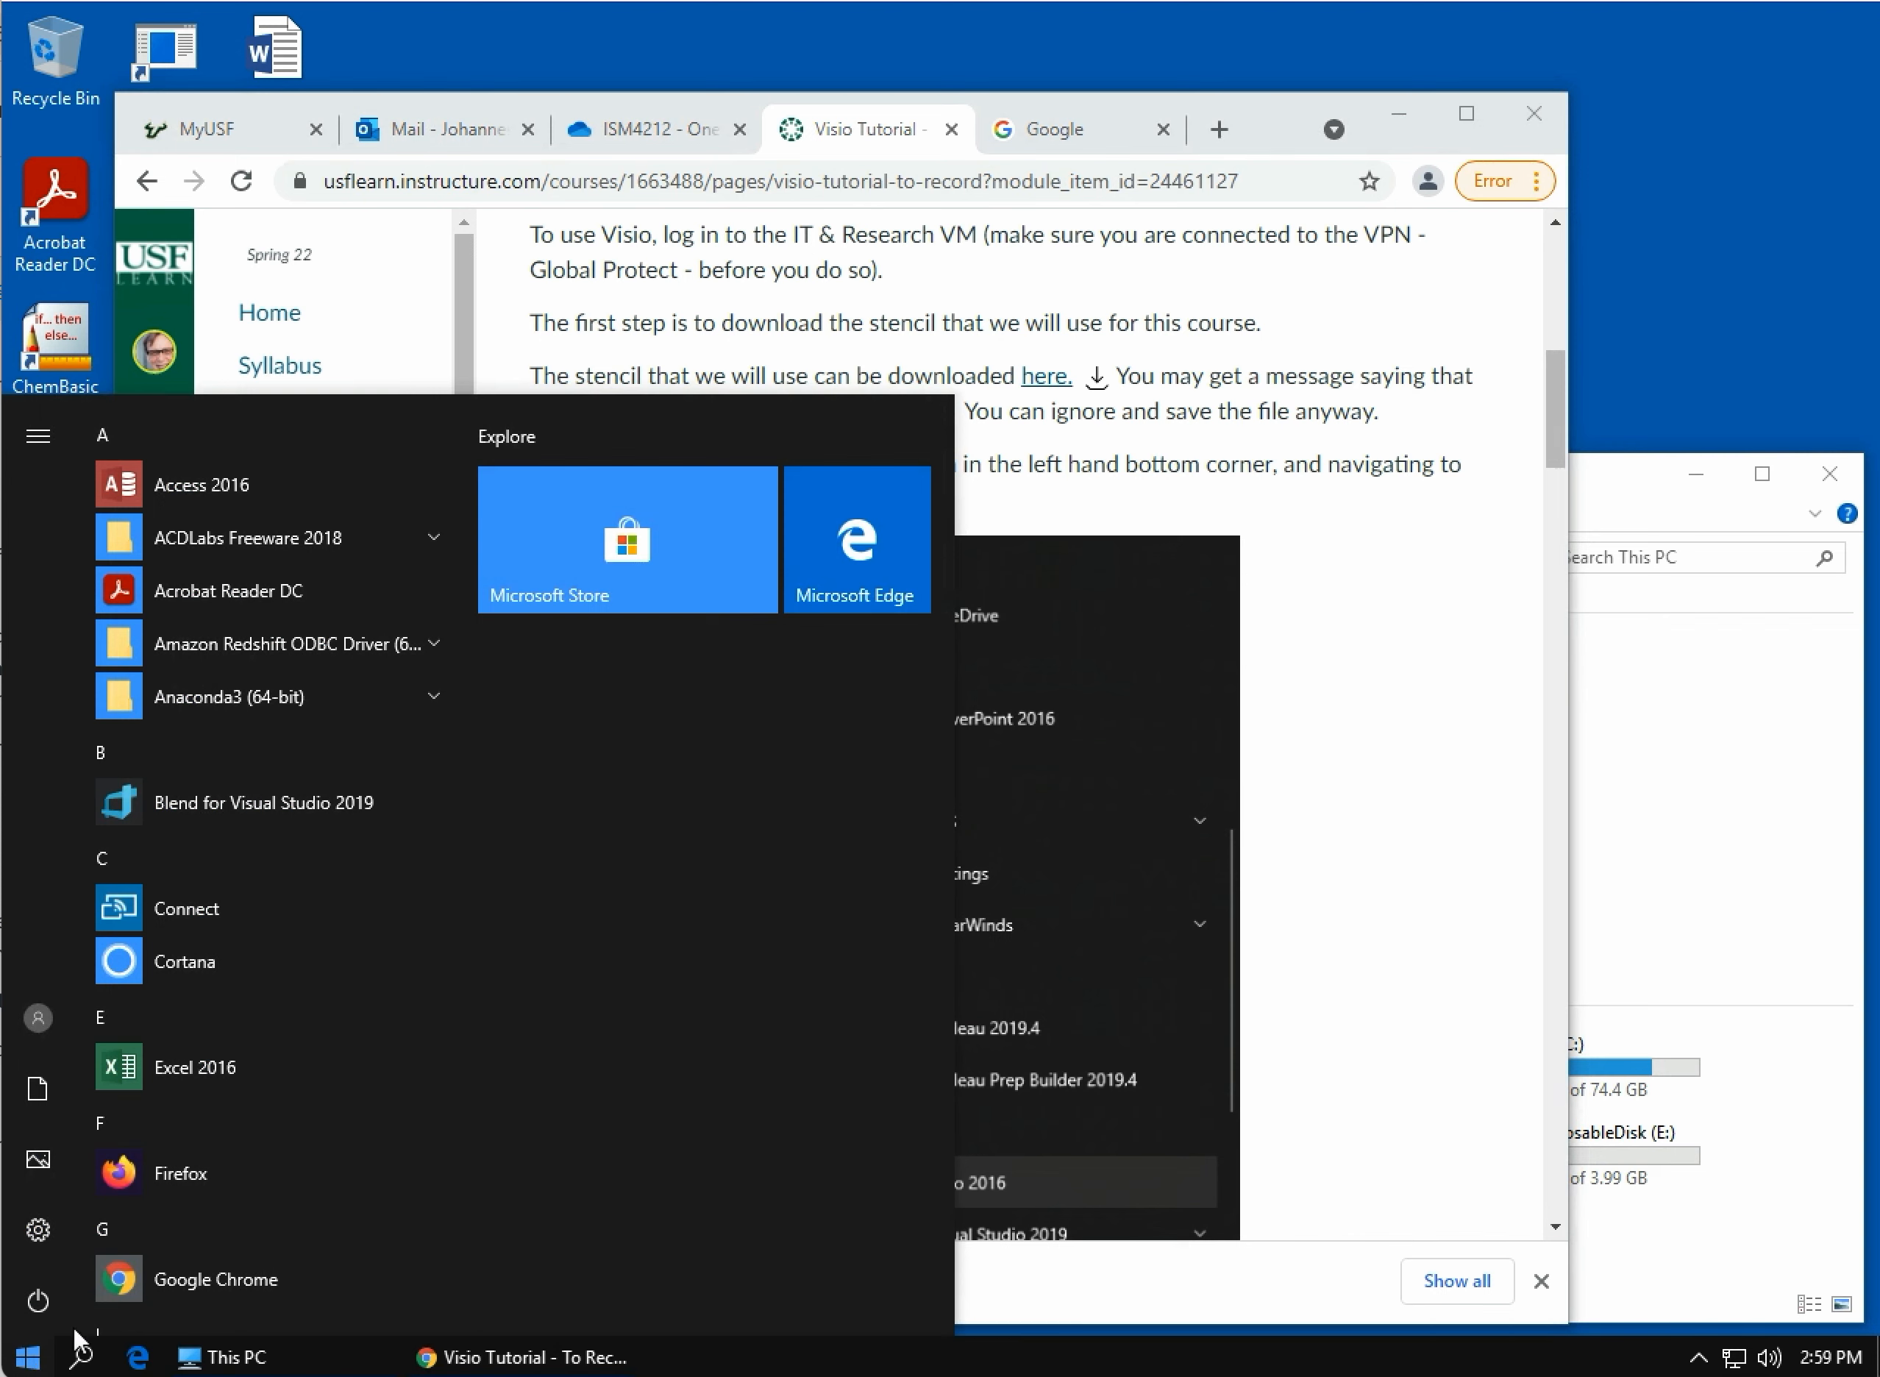
scroll(302, 877, down, 5)
scroll(303, 877, down, 5)
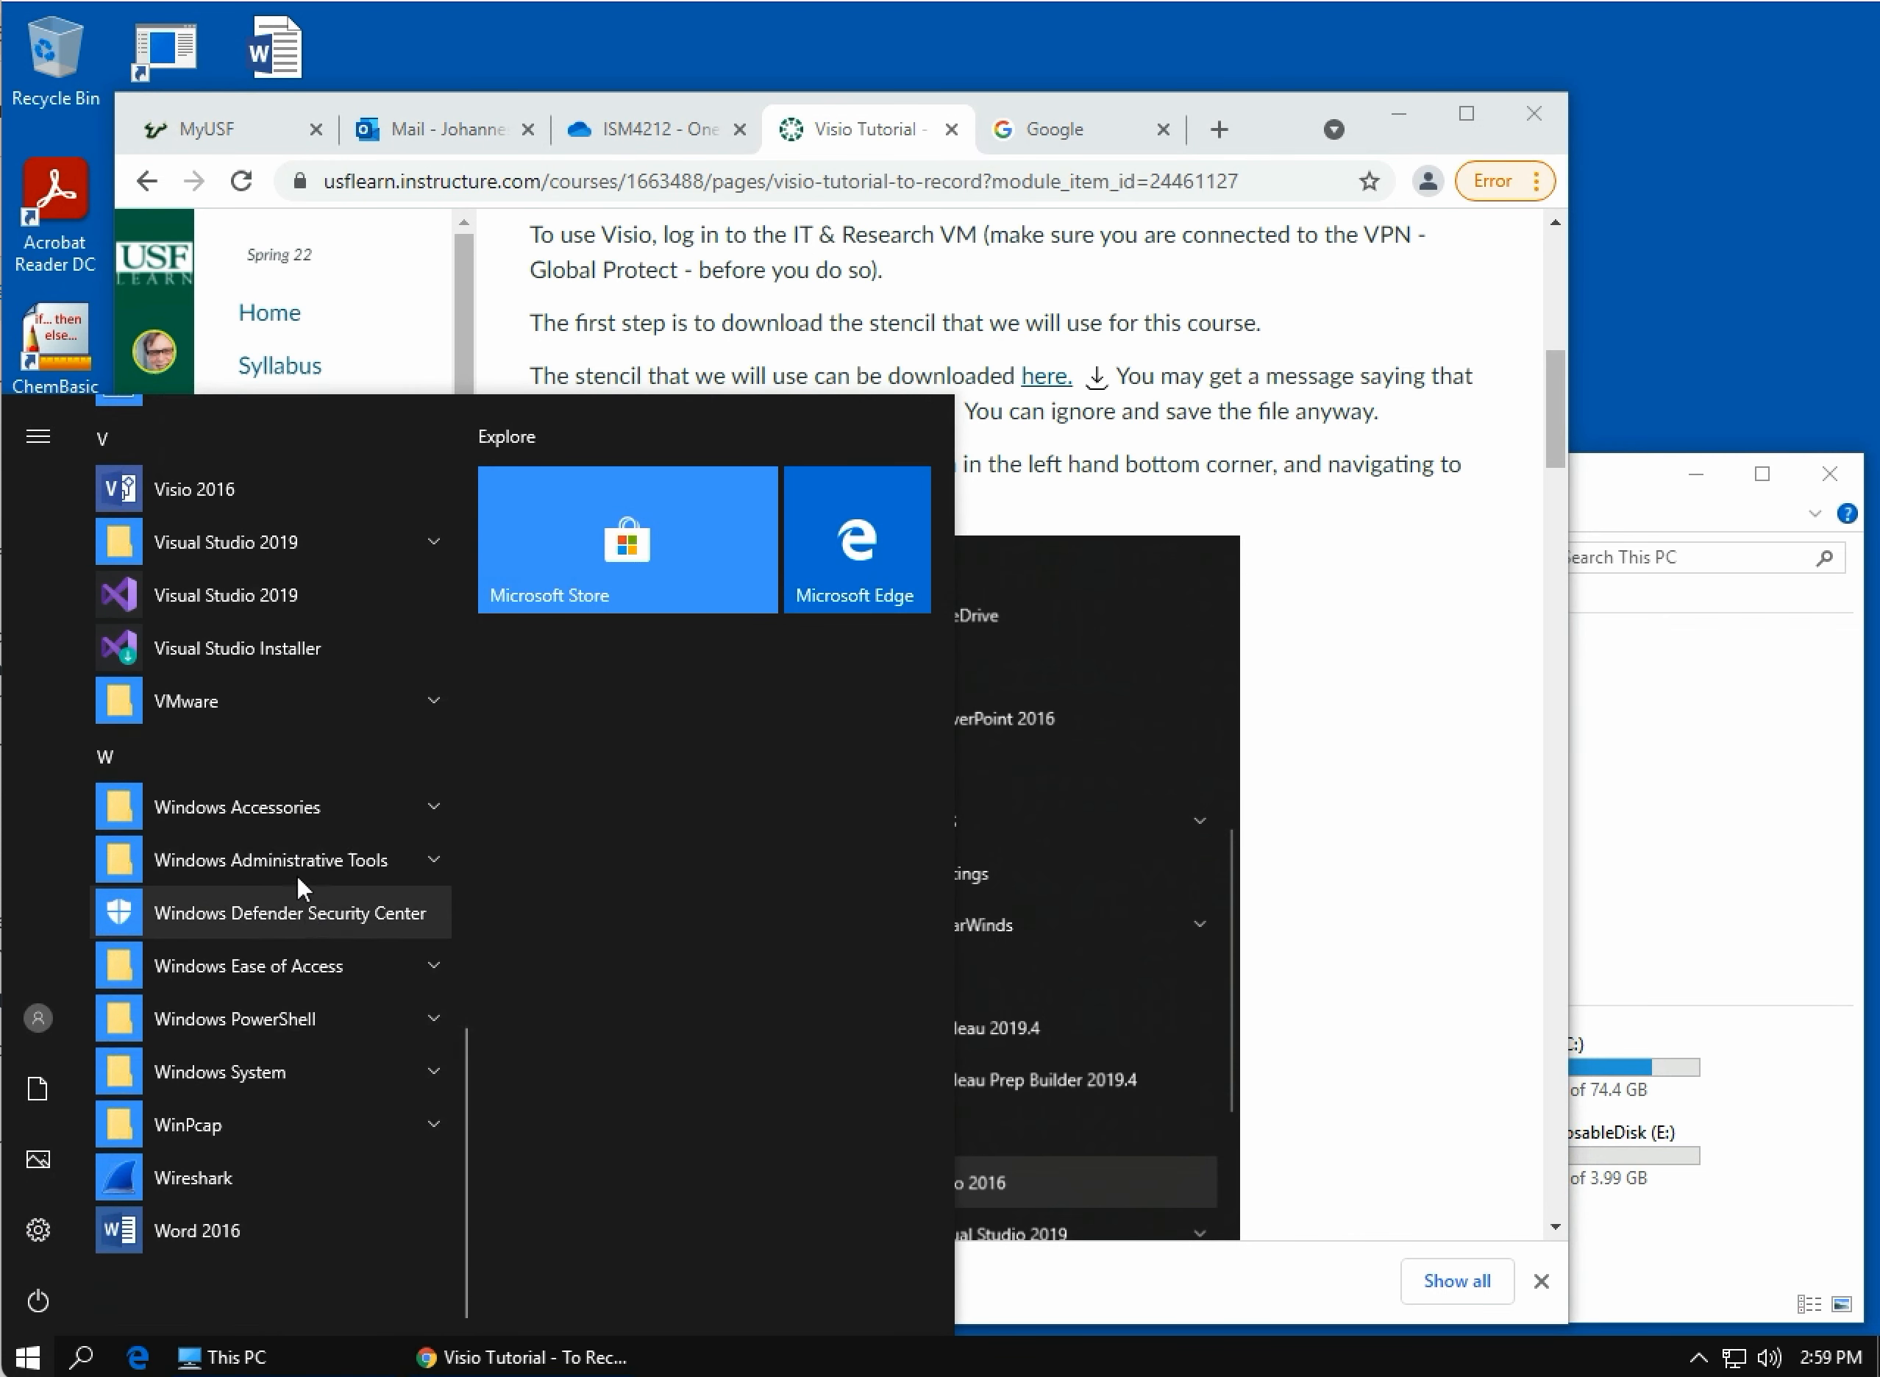
click(218, 487)
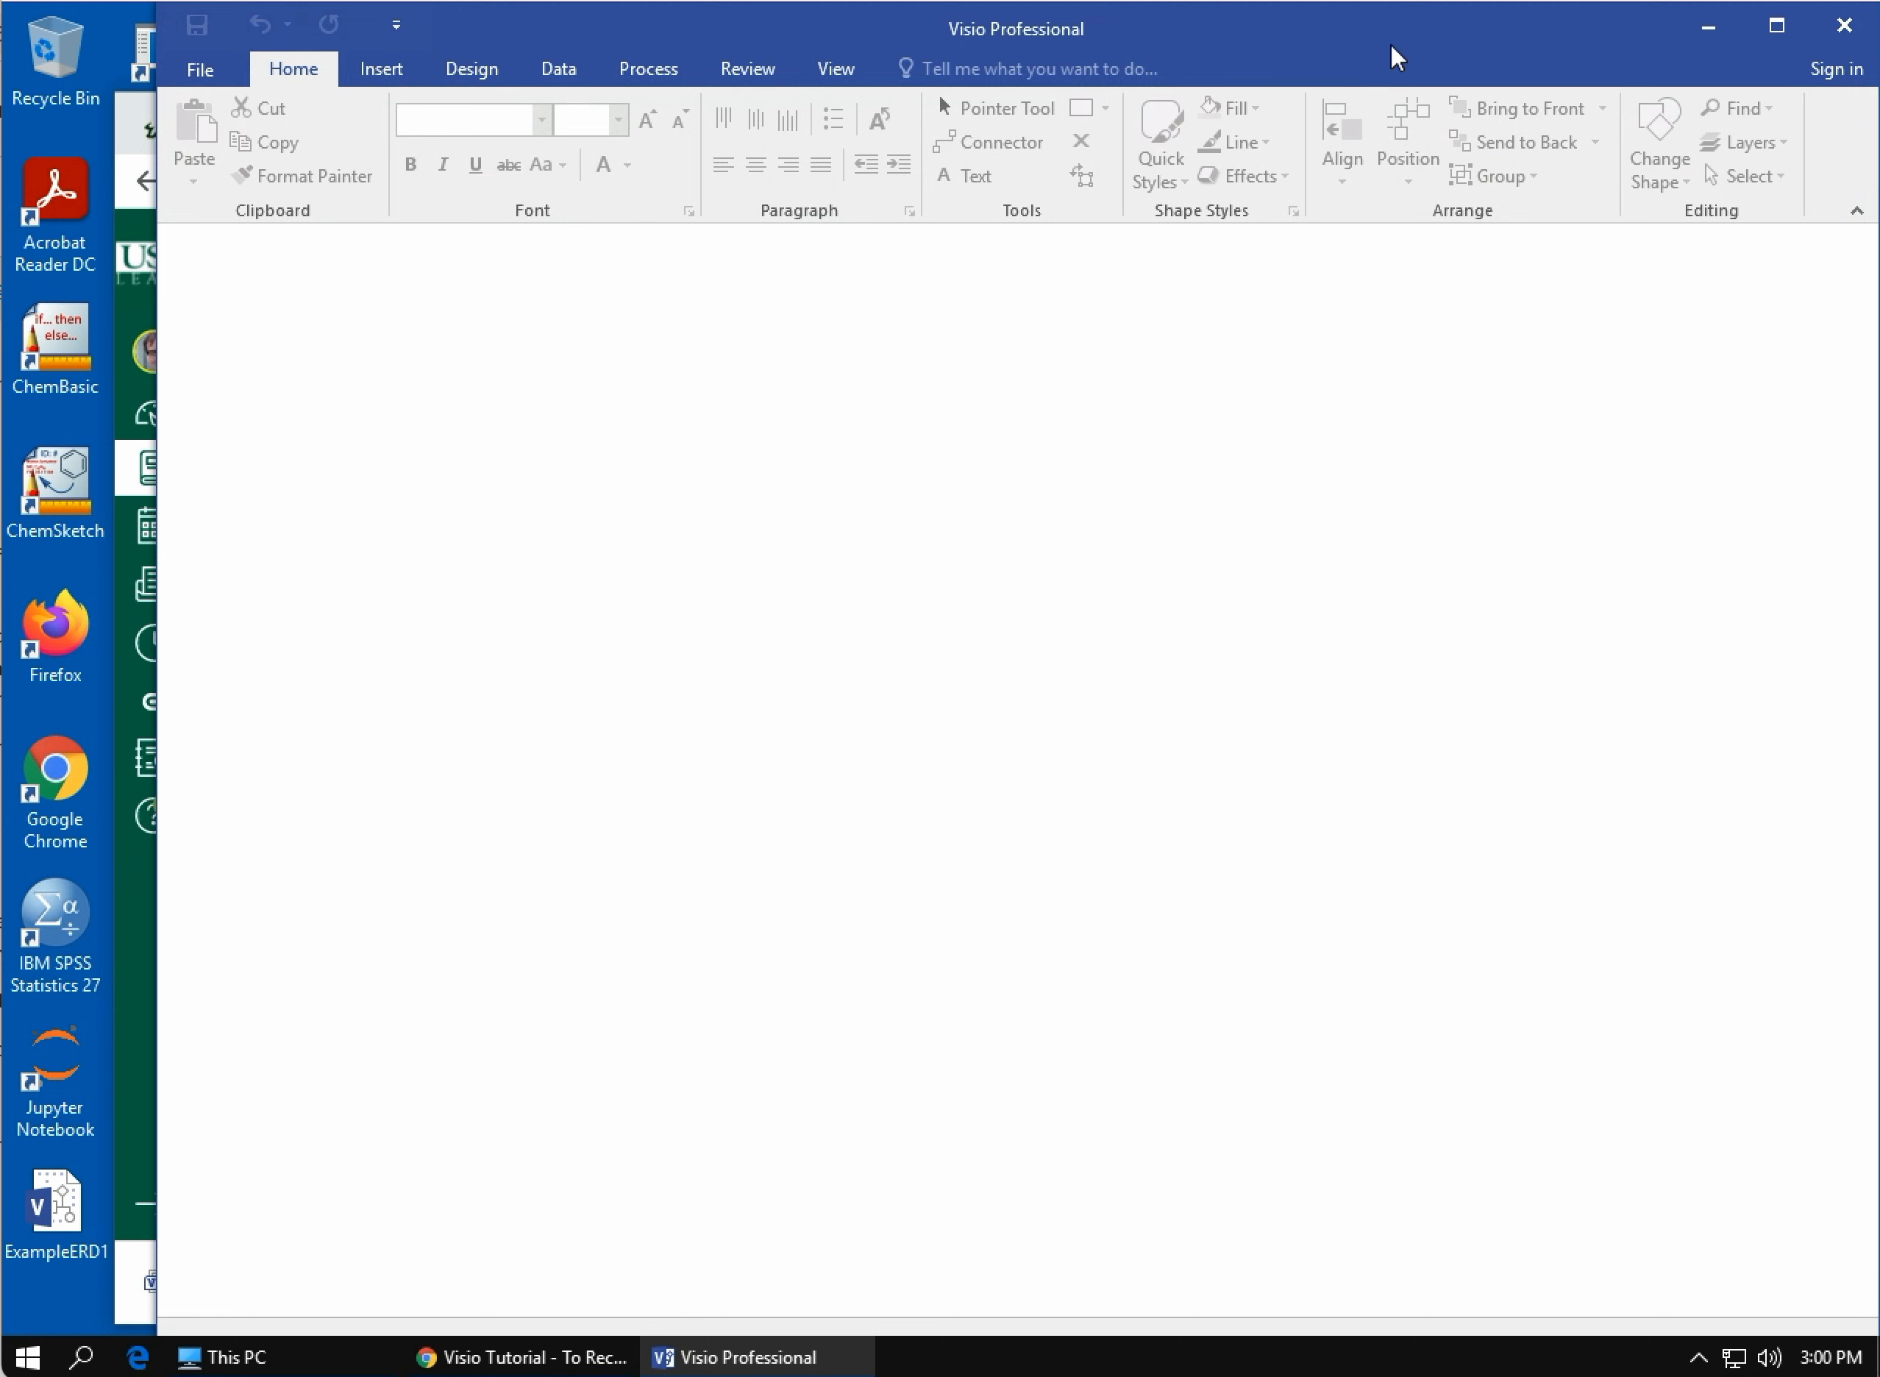
Create a new drawing from the Blank Drawing template with US Units
click(200, 68)
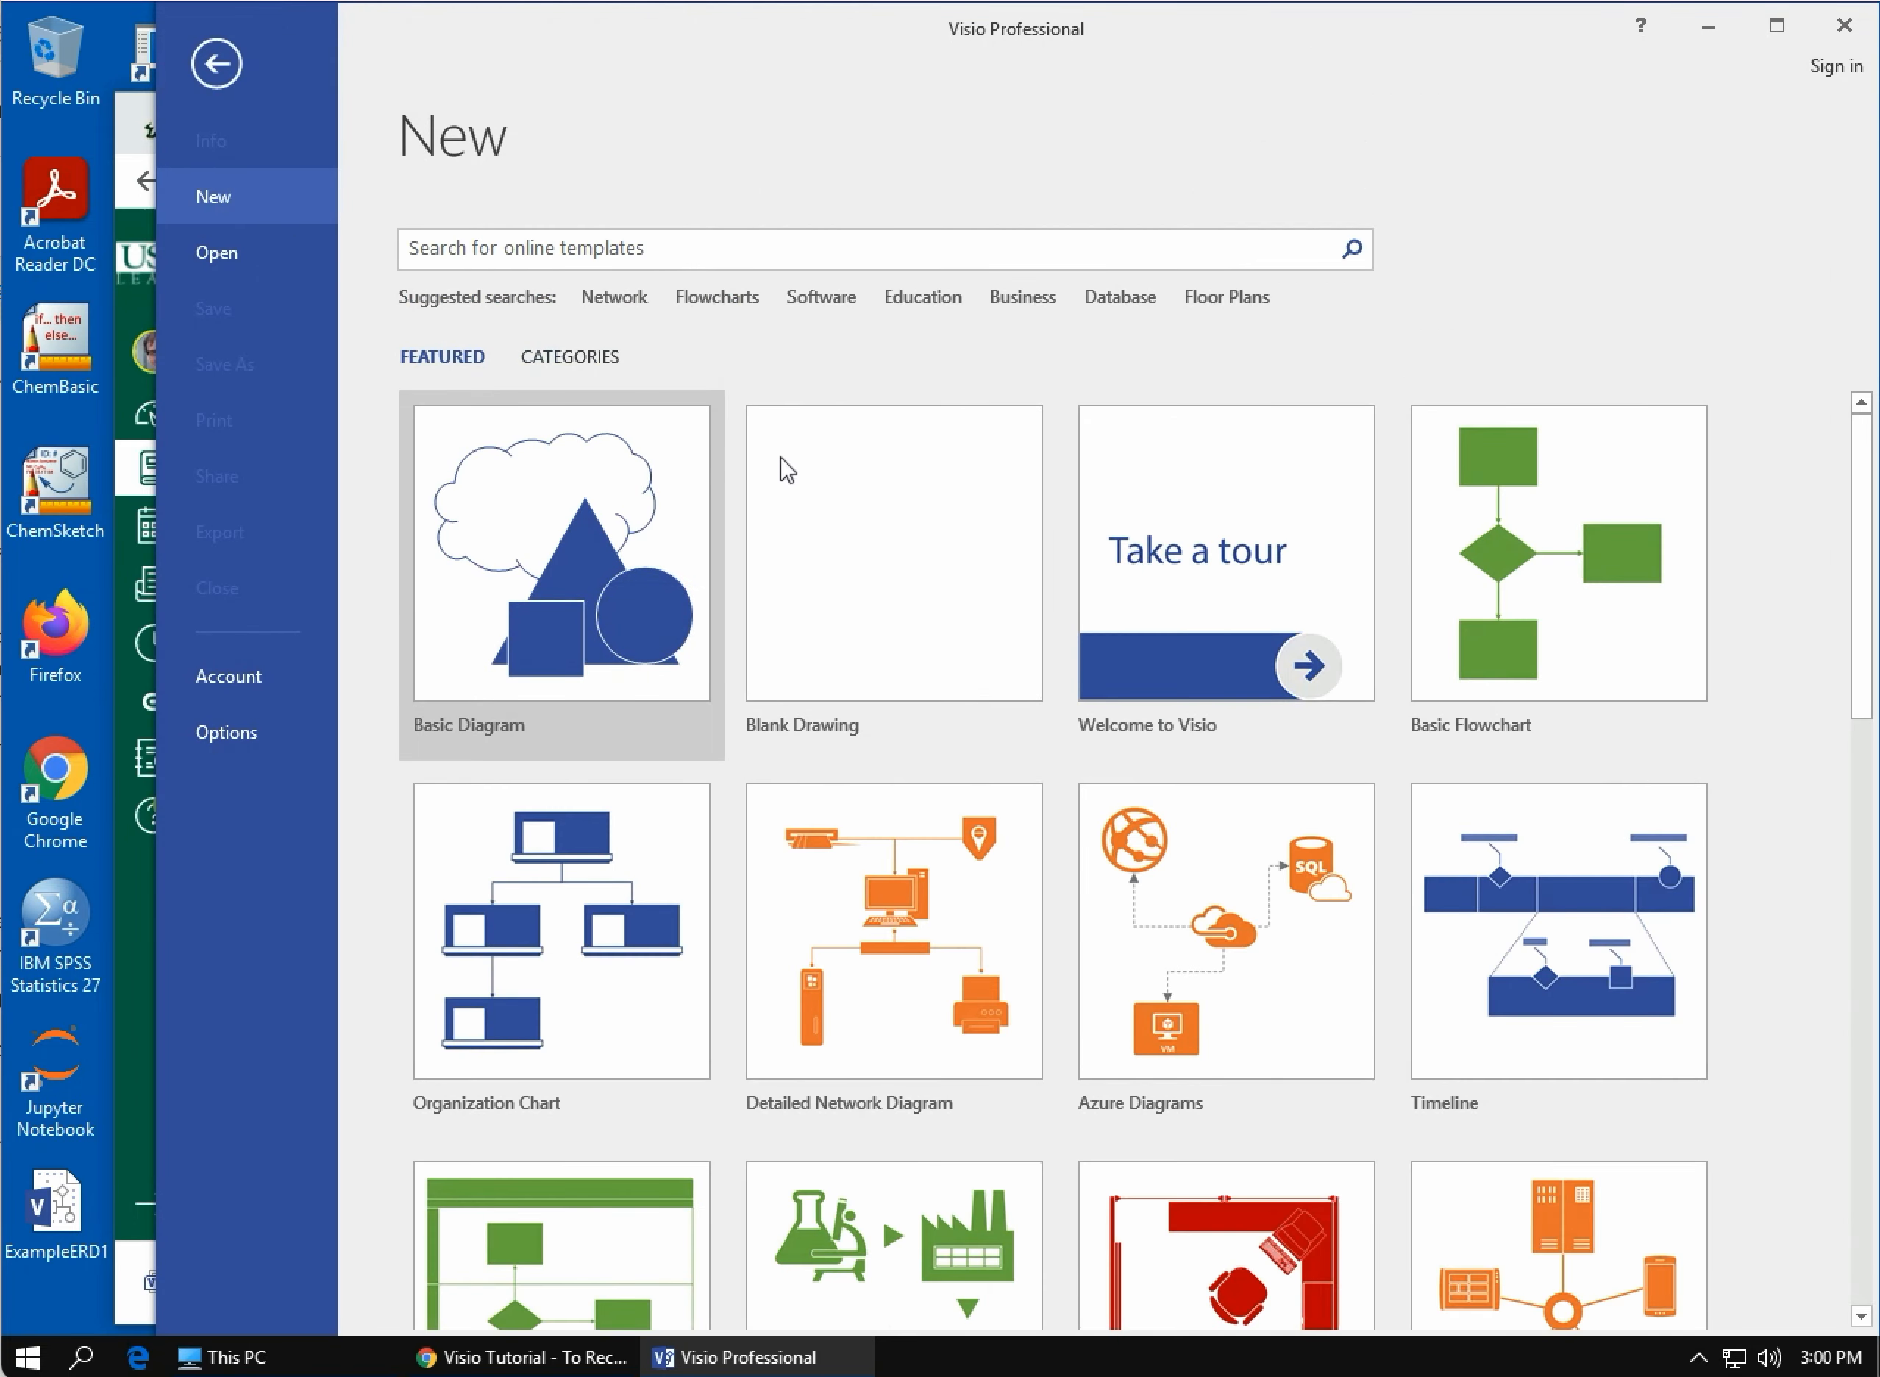
click(896, 534)
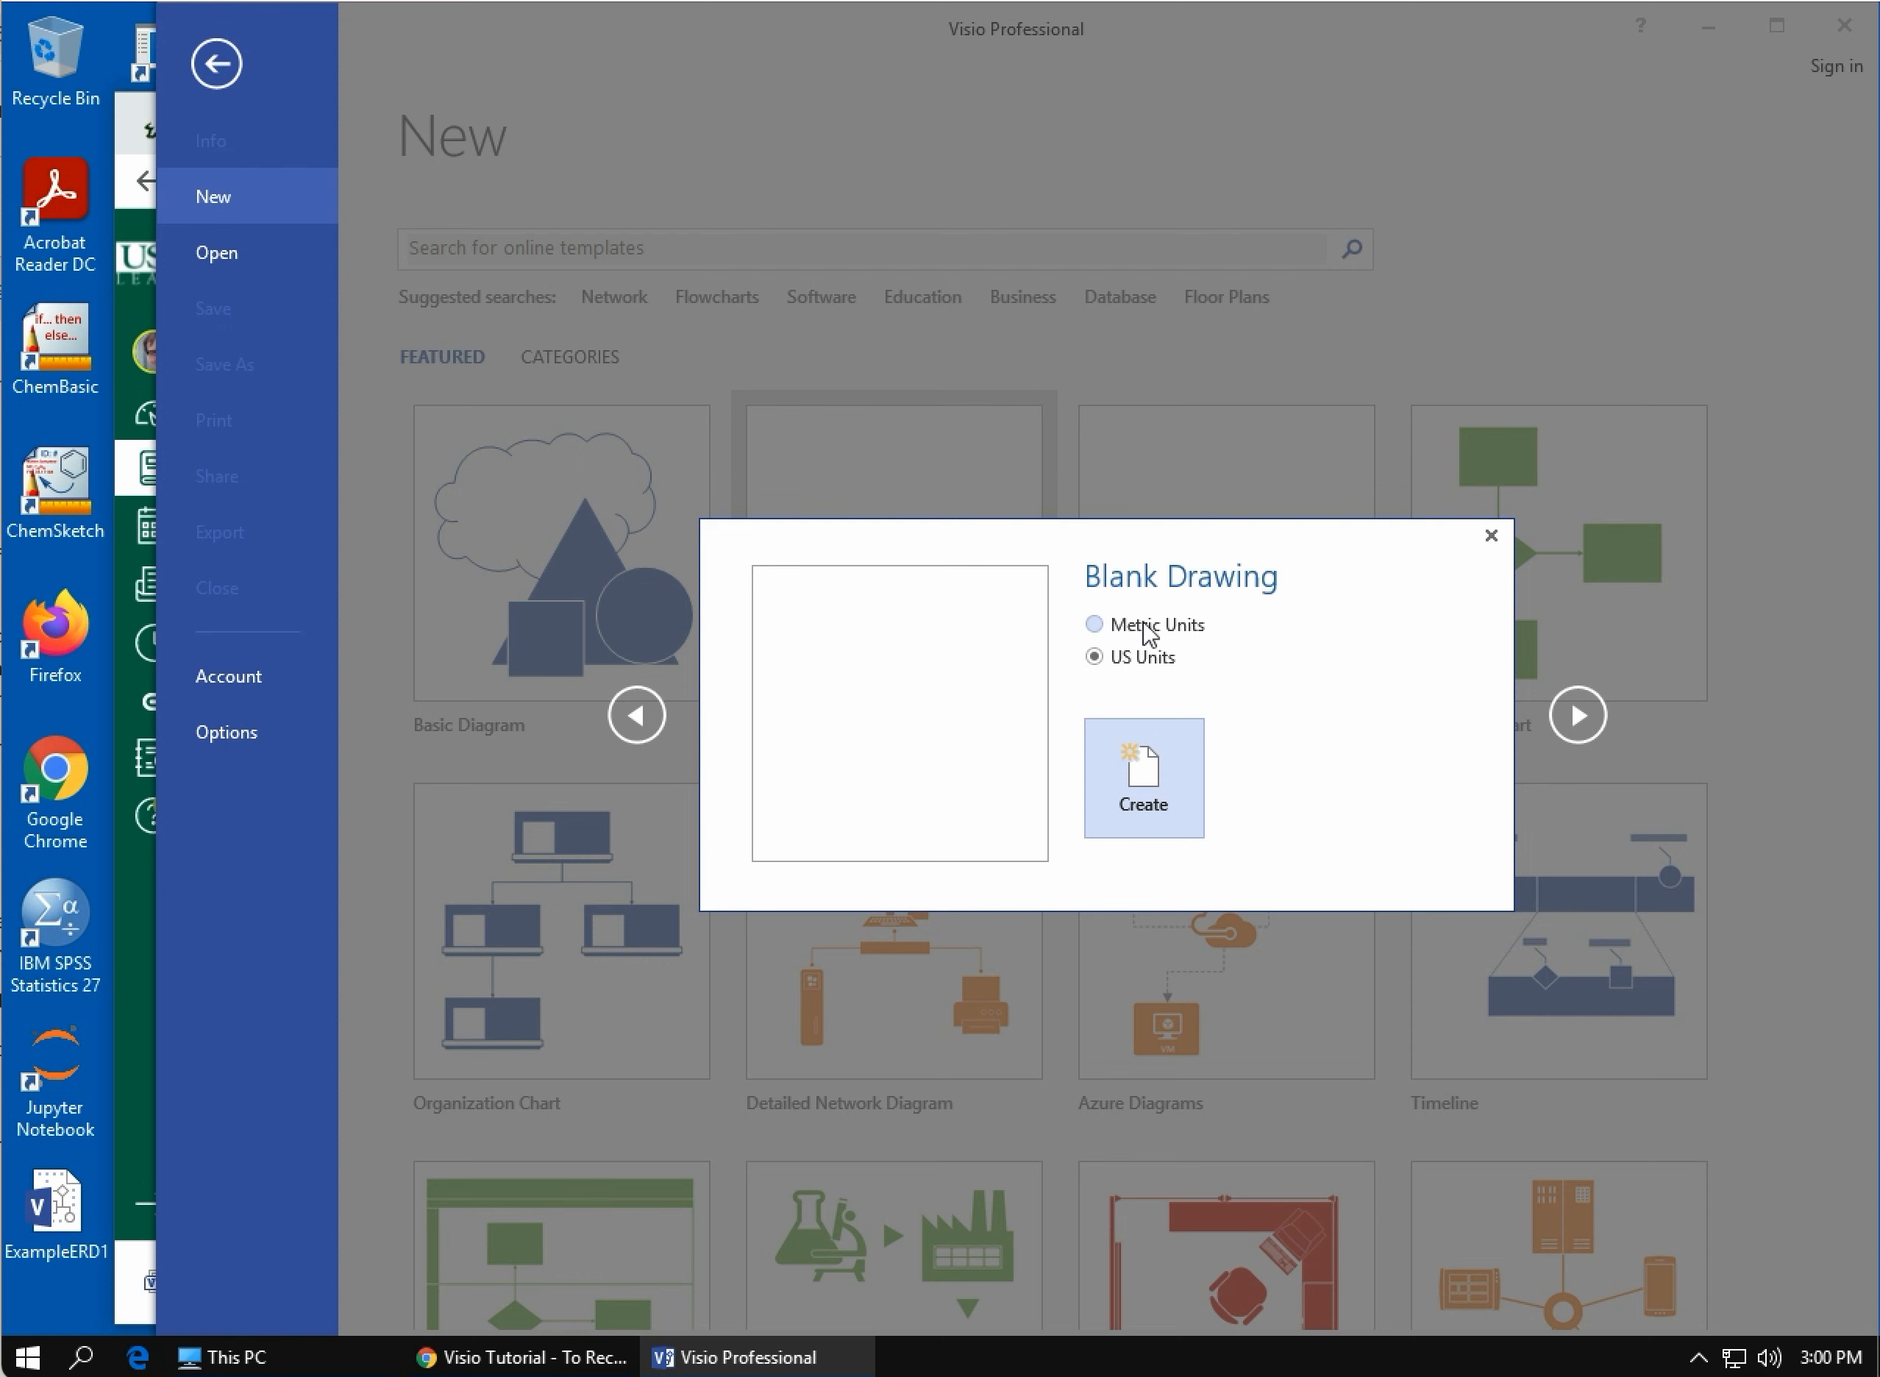
click(1144, 776)
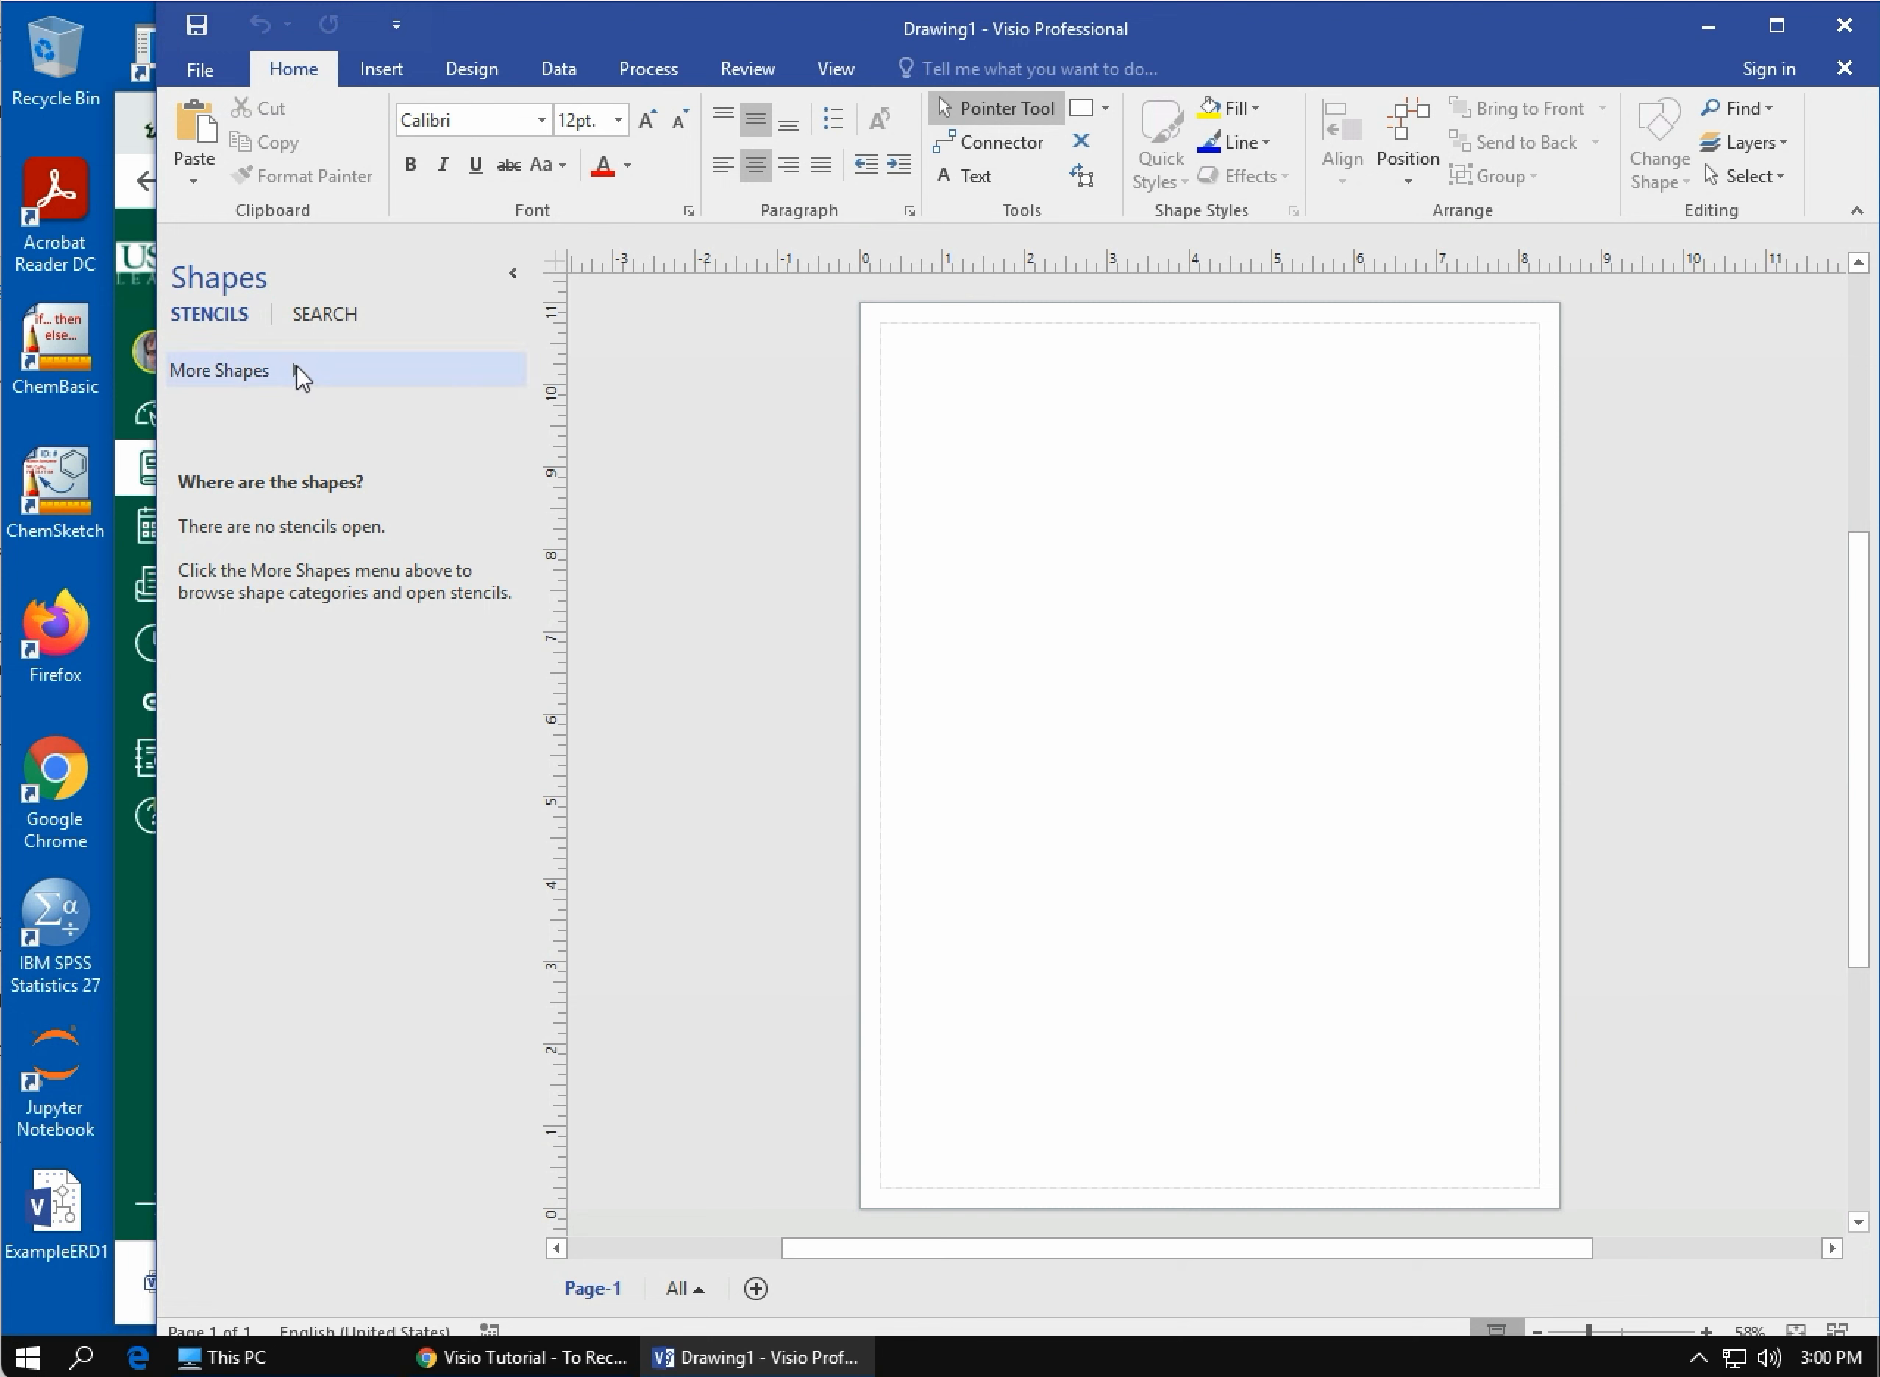
Open the Crows foot stencil from the Downloads folder in the new drawing
click(295, 366)
click(669, 734)
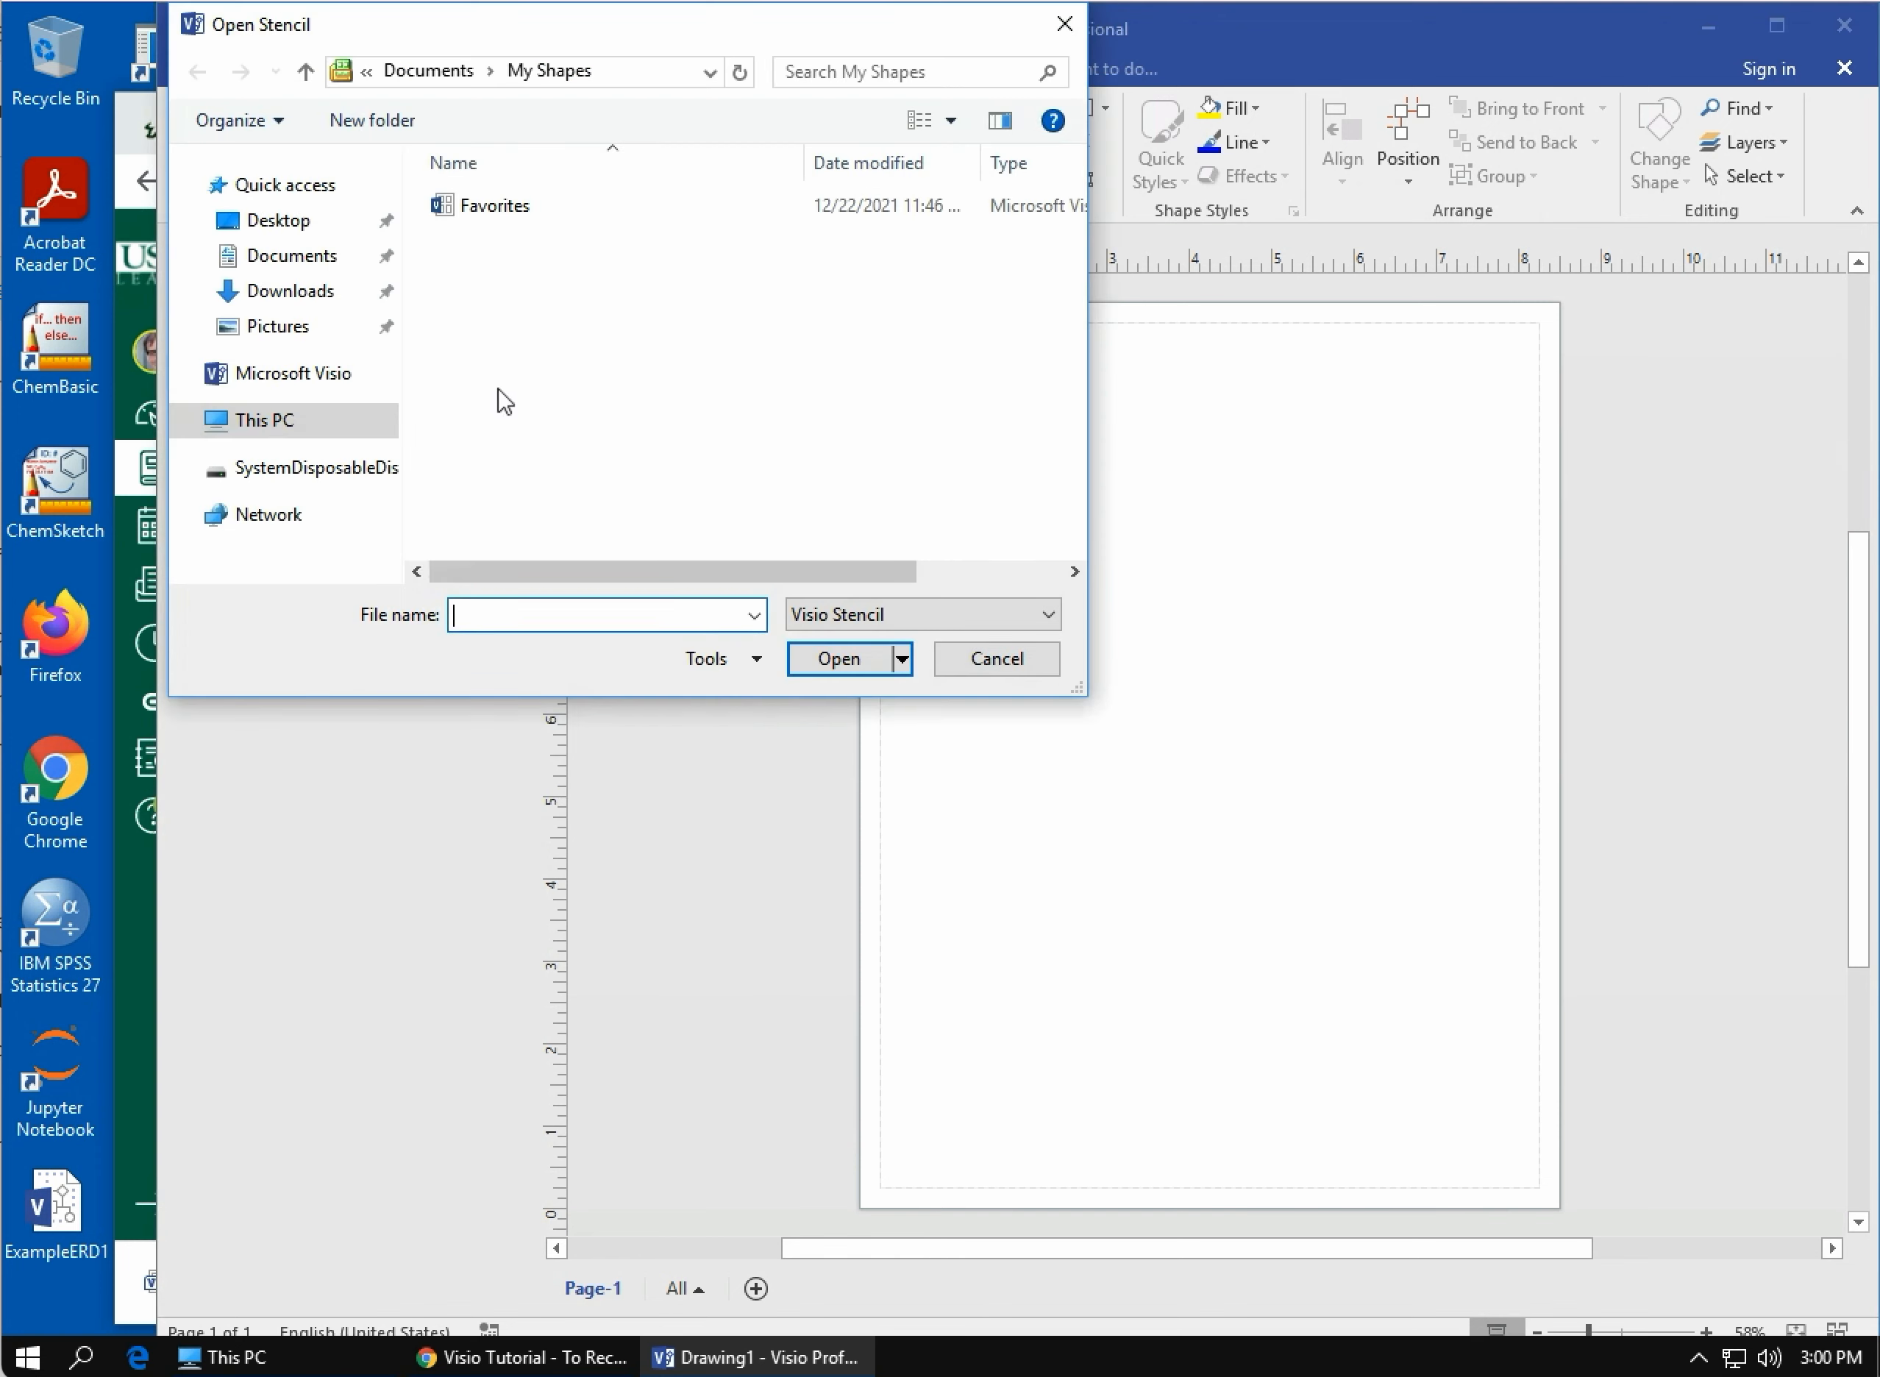
click(287, 297)
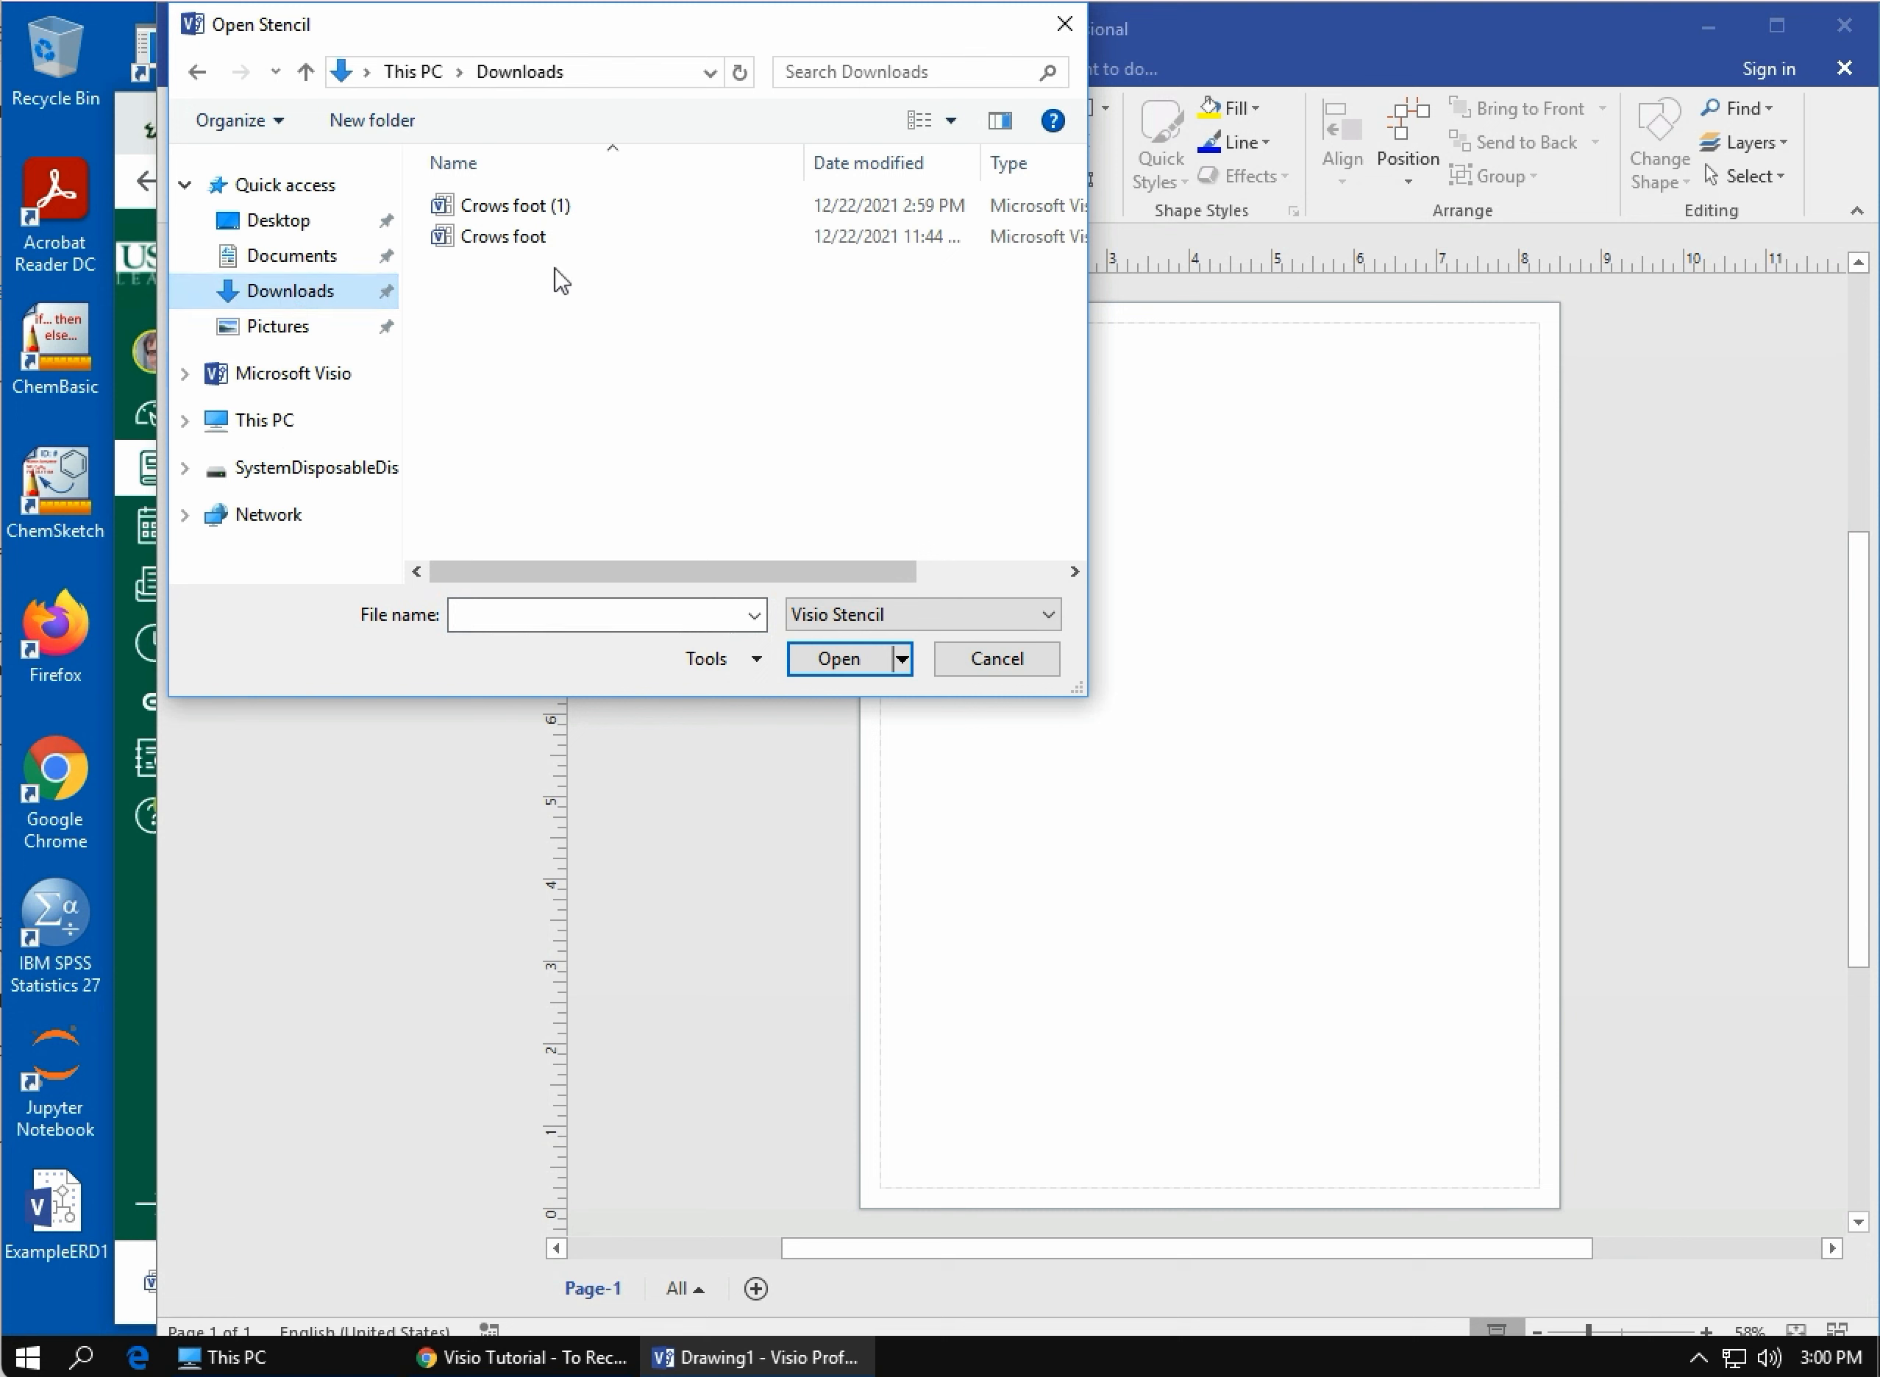
click(508, 240)
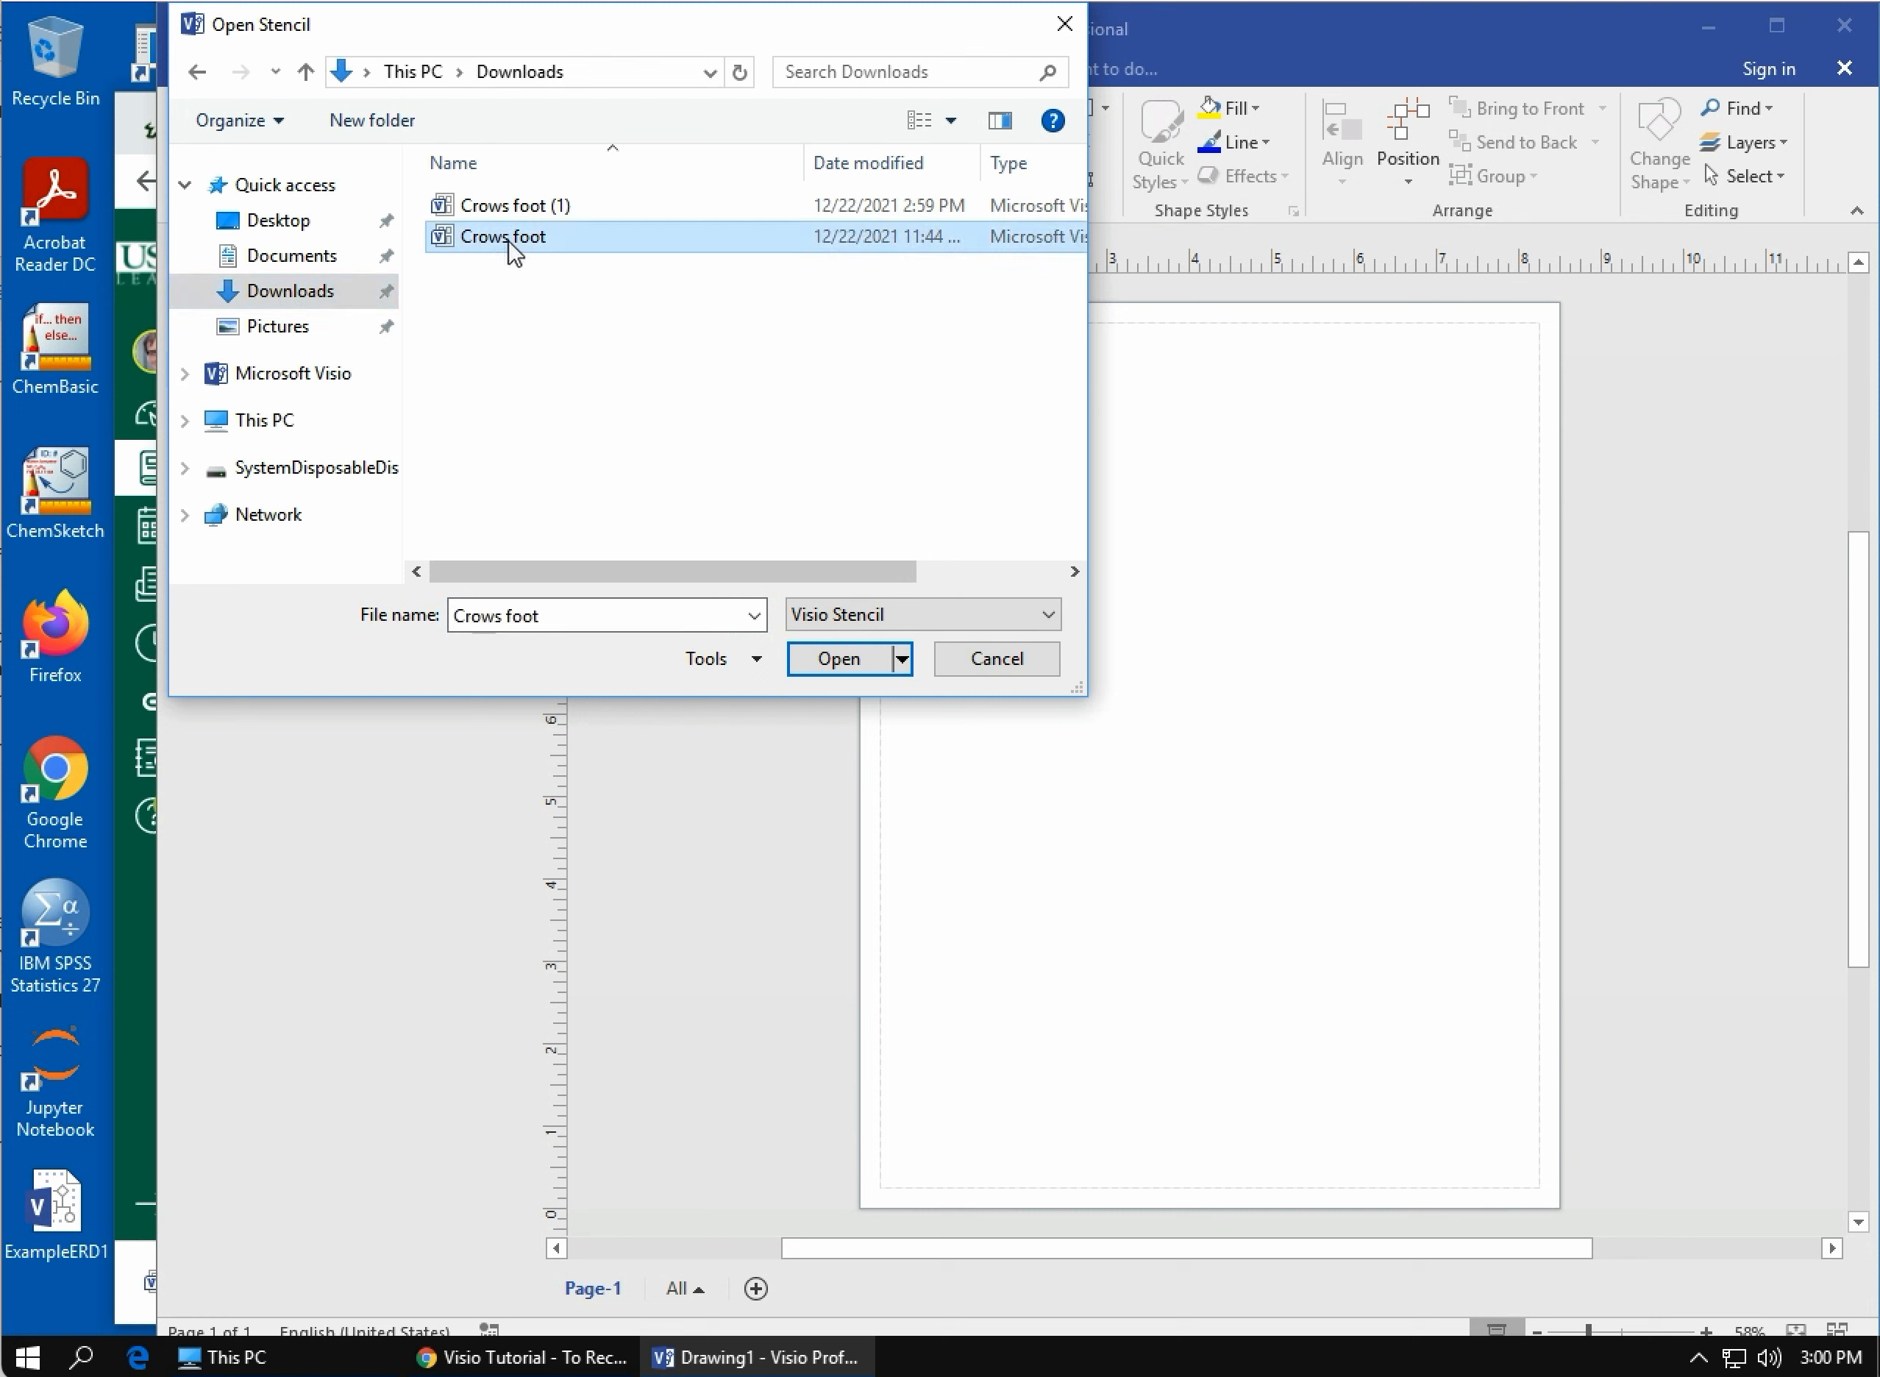
click(835, 662)
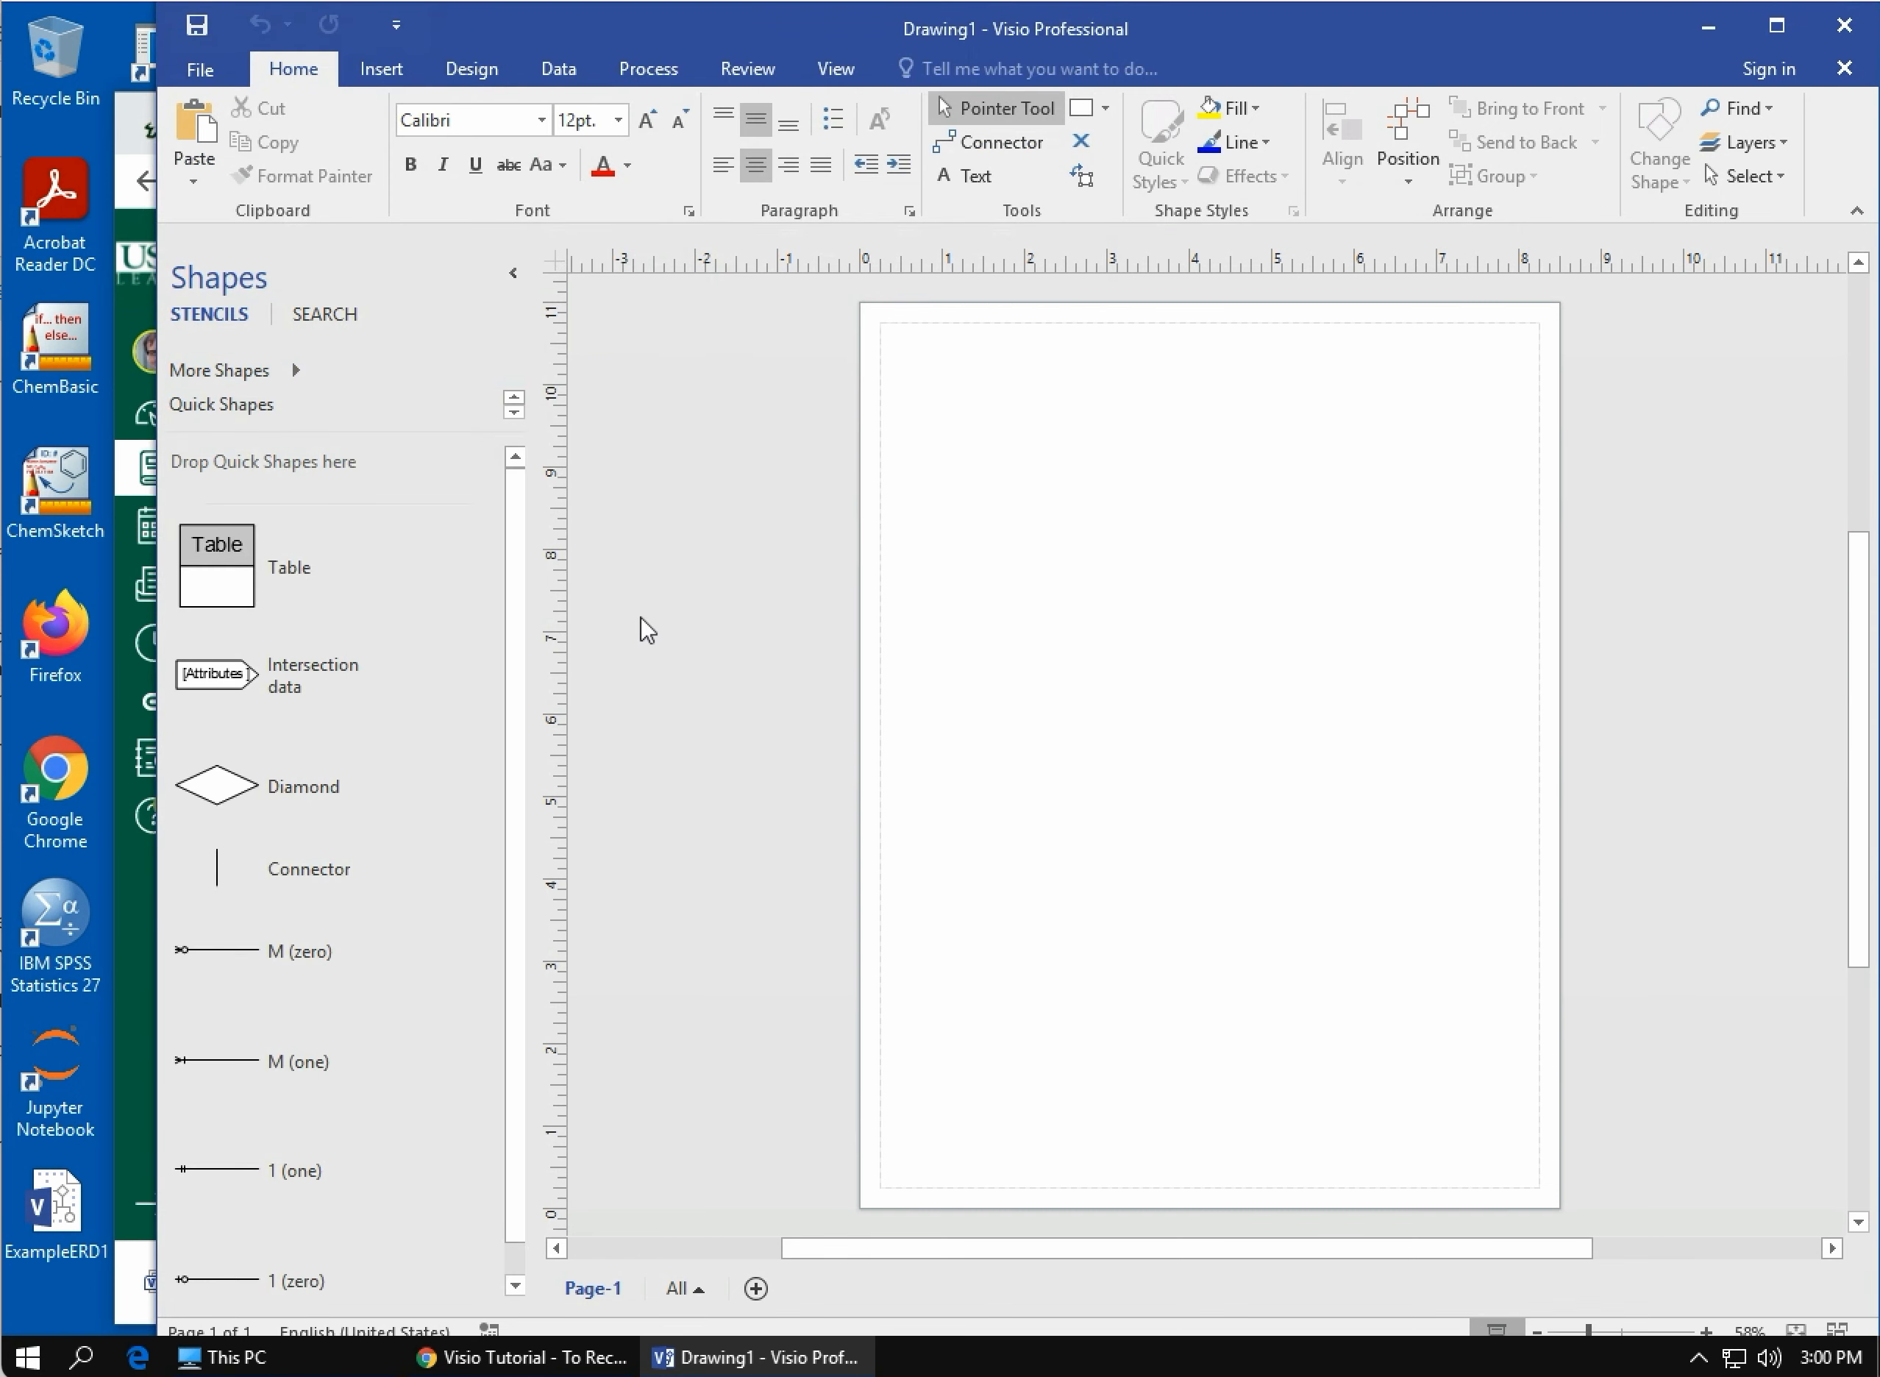
Place a Table shape from the stencil left of the page's centre and dismiss the compatibility notice
scroll(330, 1039, down, 1)
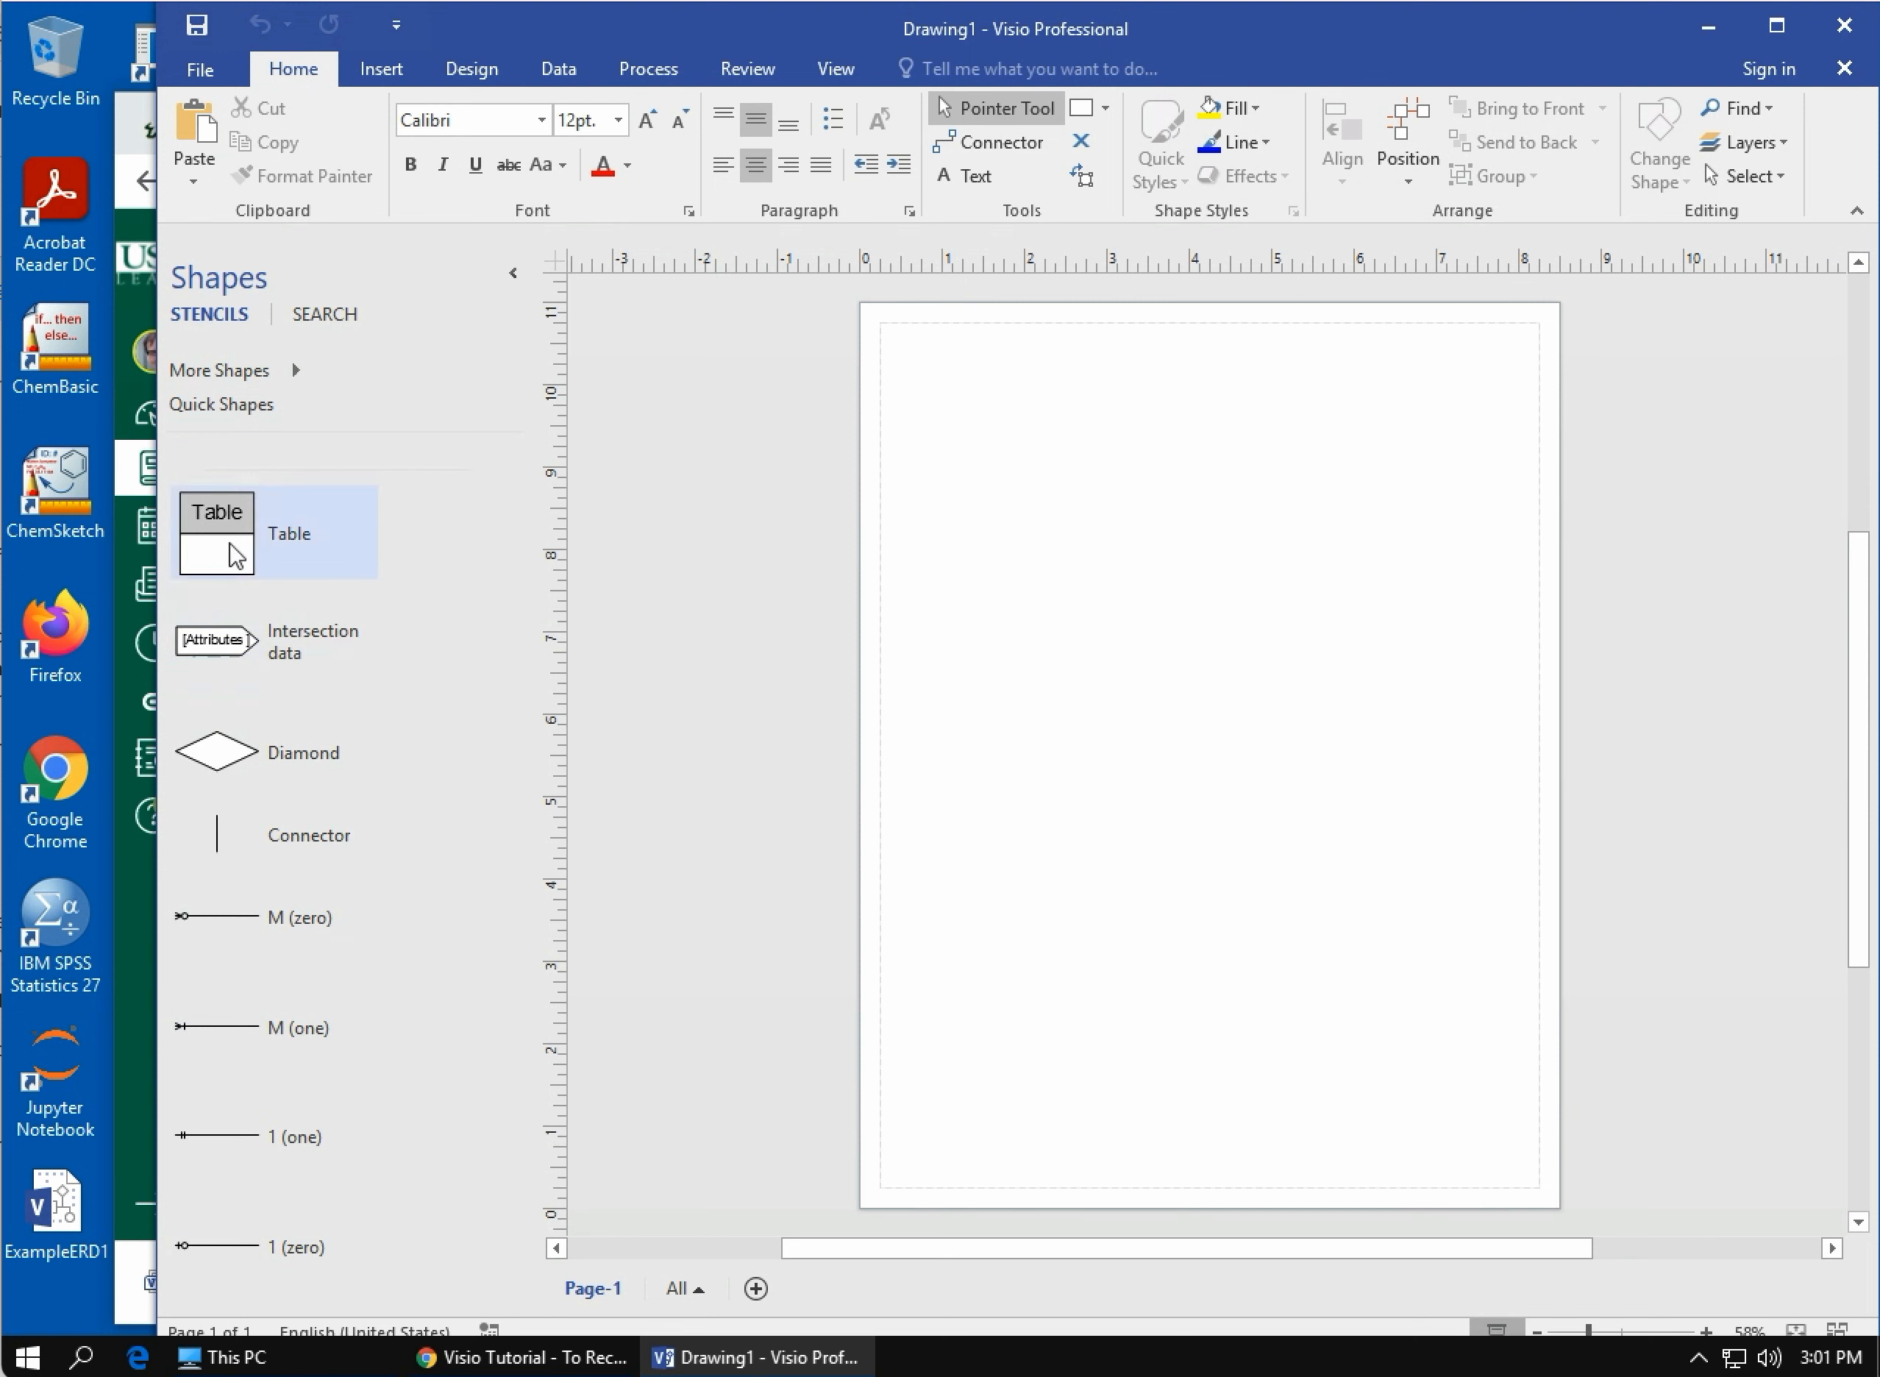
drag(235, 550, 1063, 646)
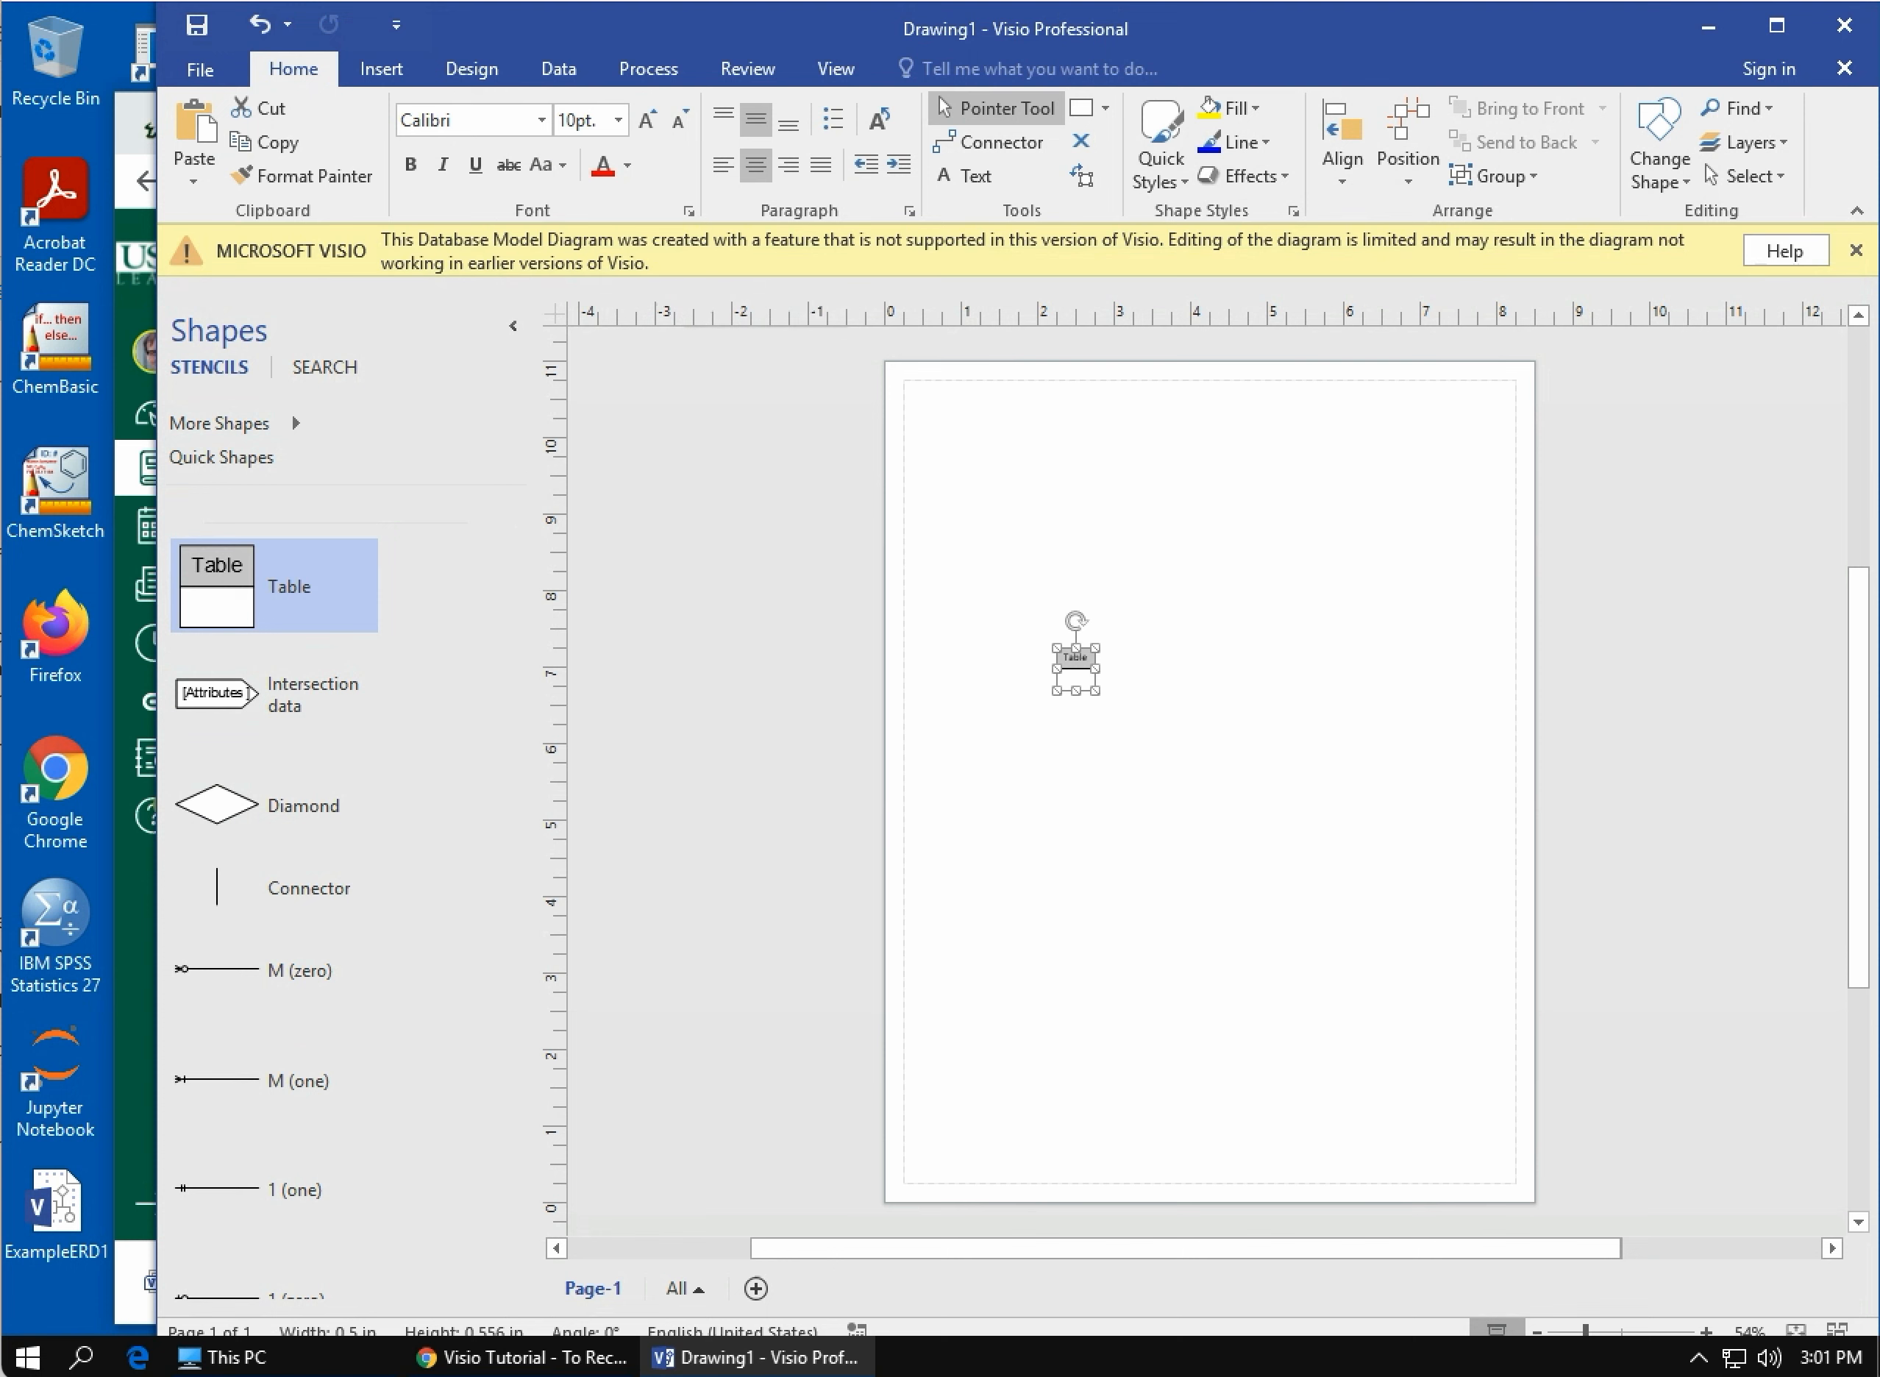
click(1855, 252)
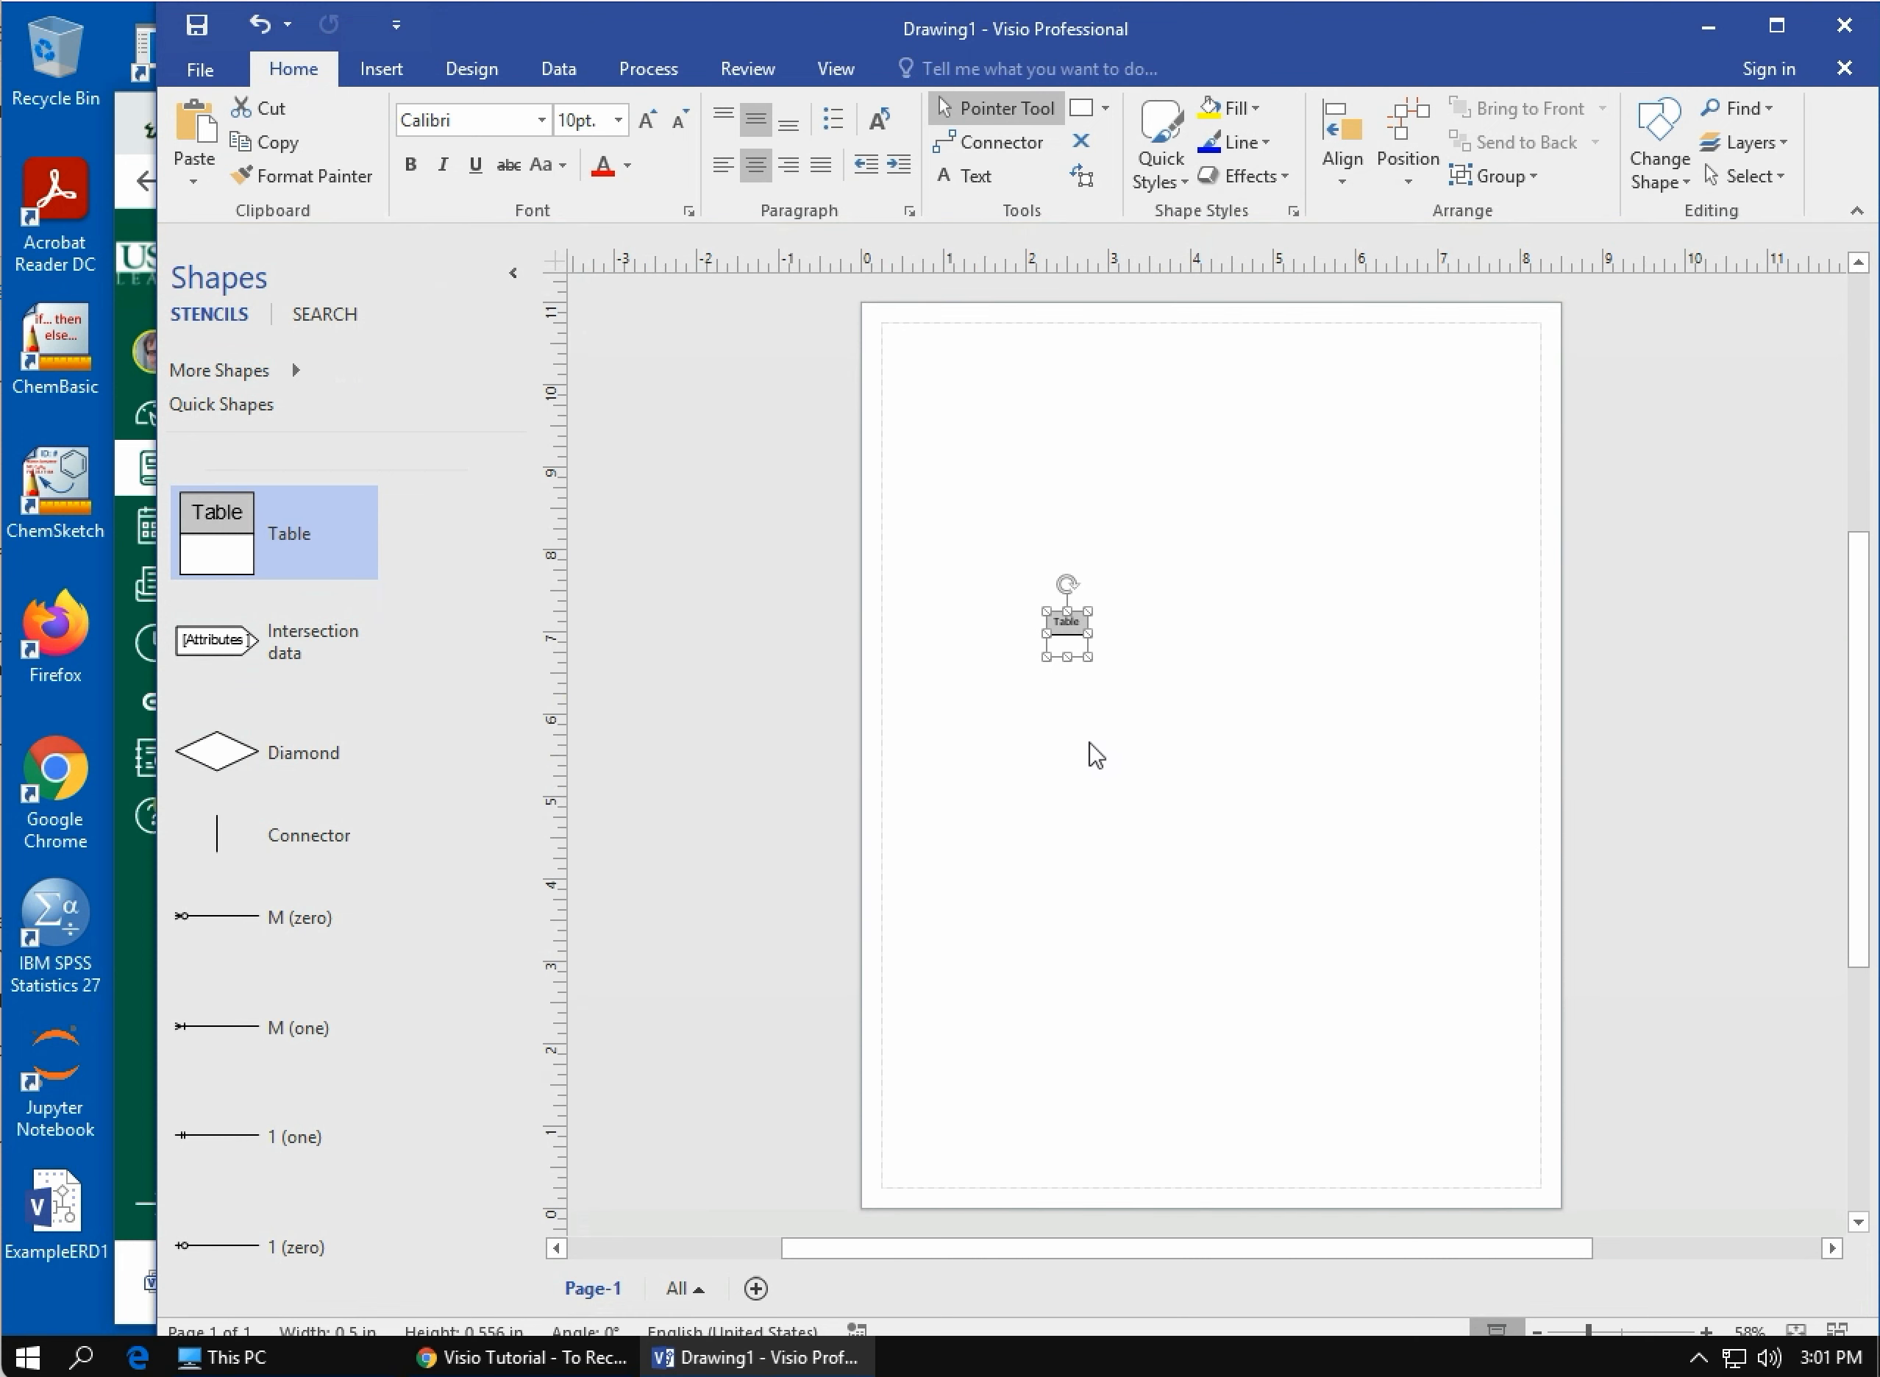
Set the title of the placed table to Student
click(1069, 626)
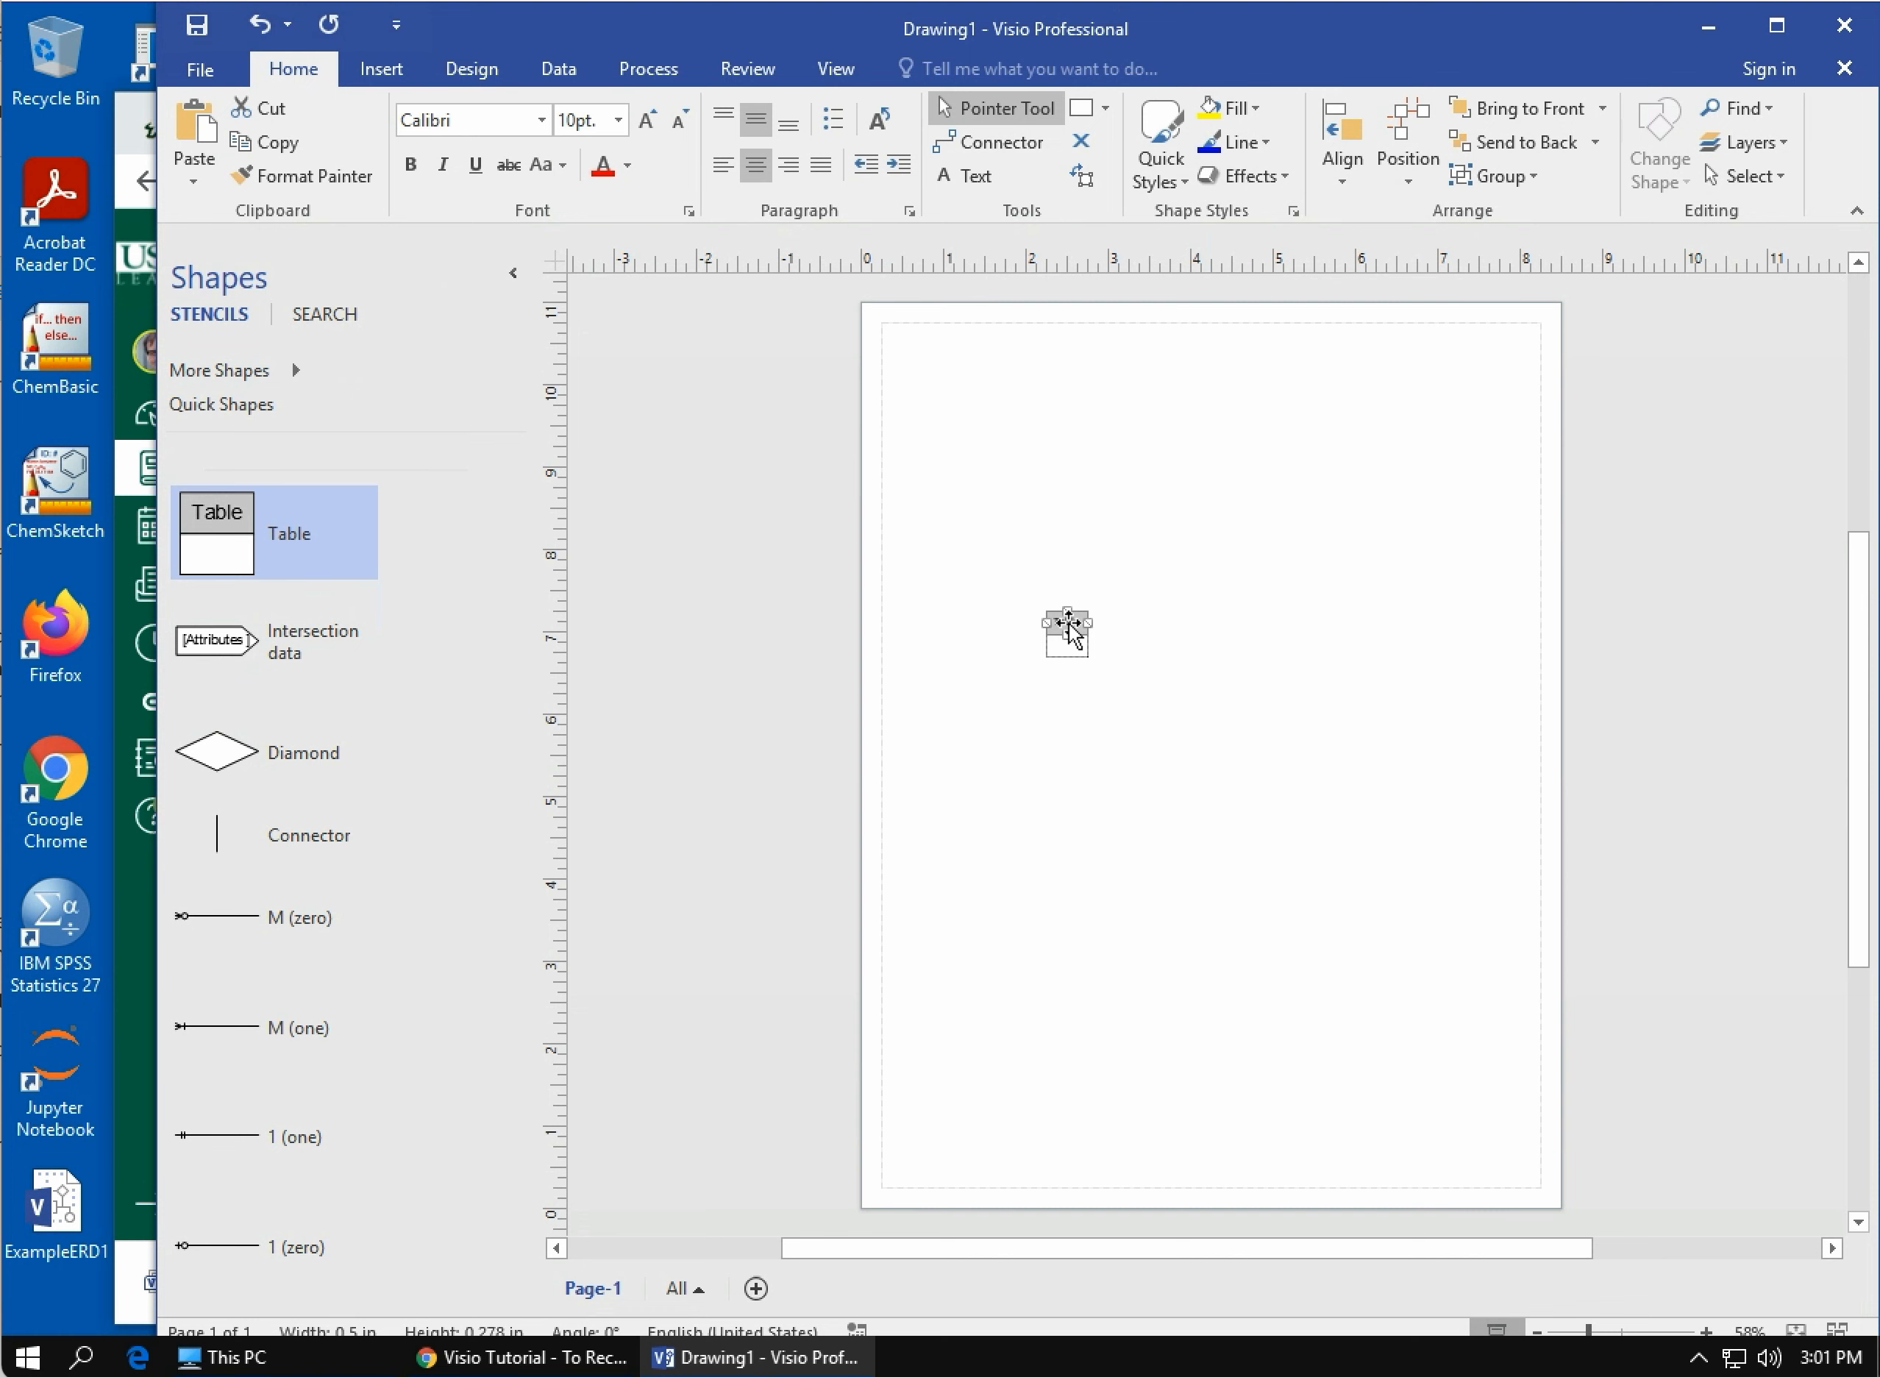
text(Studfen)
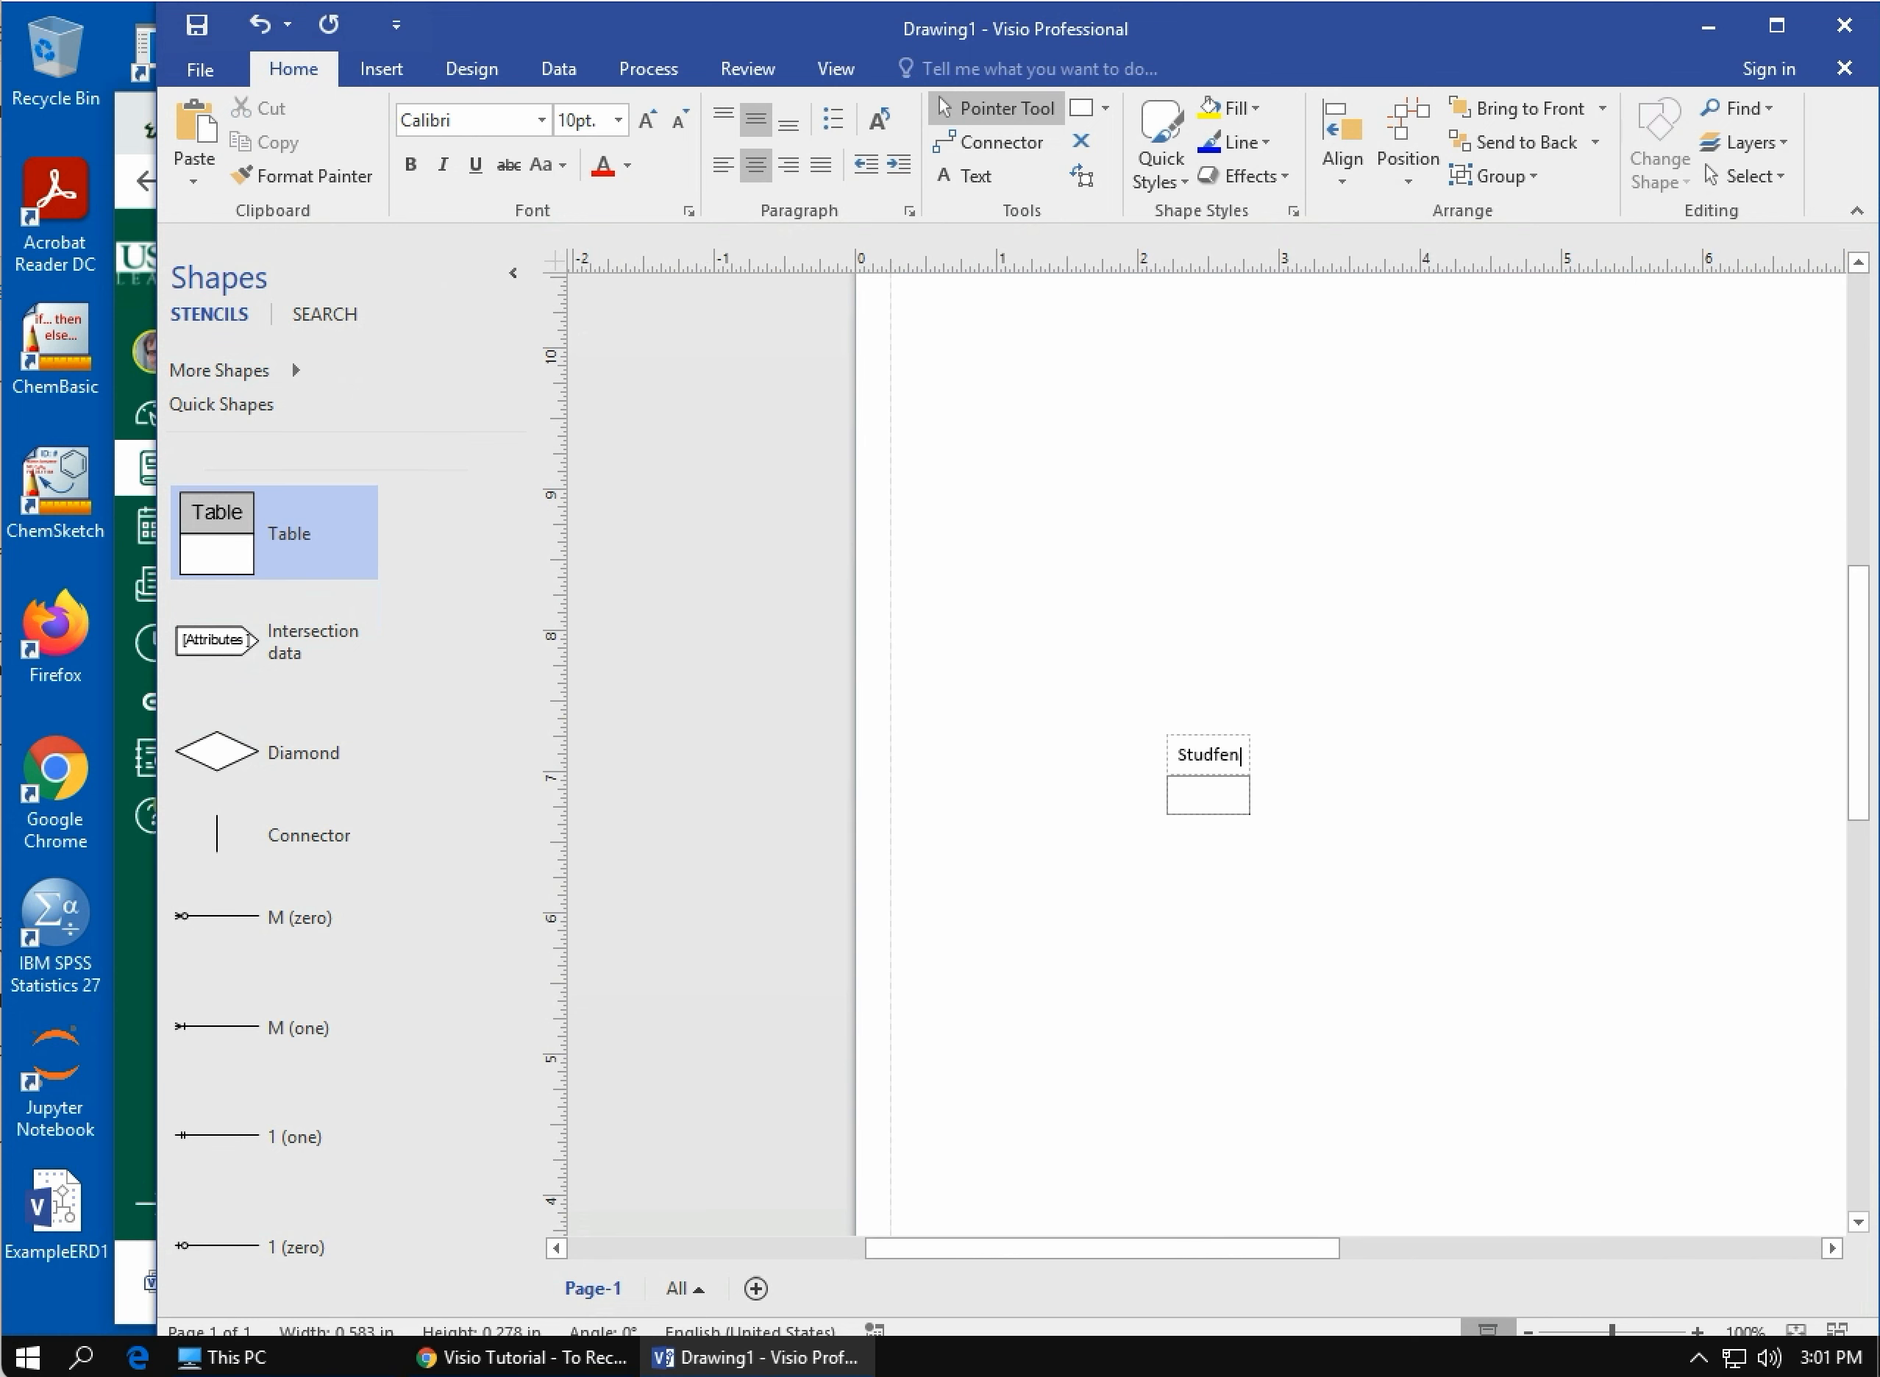
key(BackSpace)
key(BackSpace)
text(ent)
click(1359, 805)
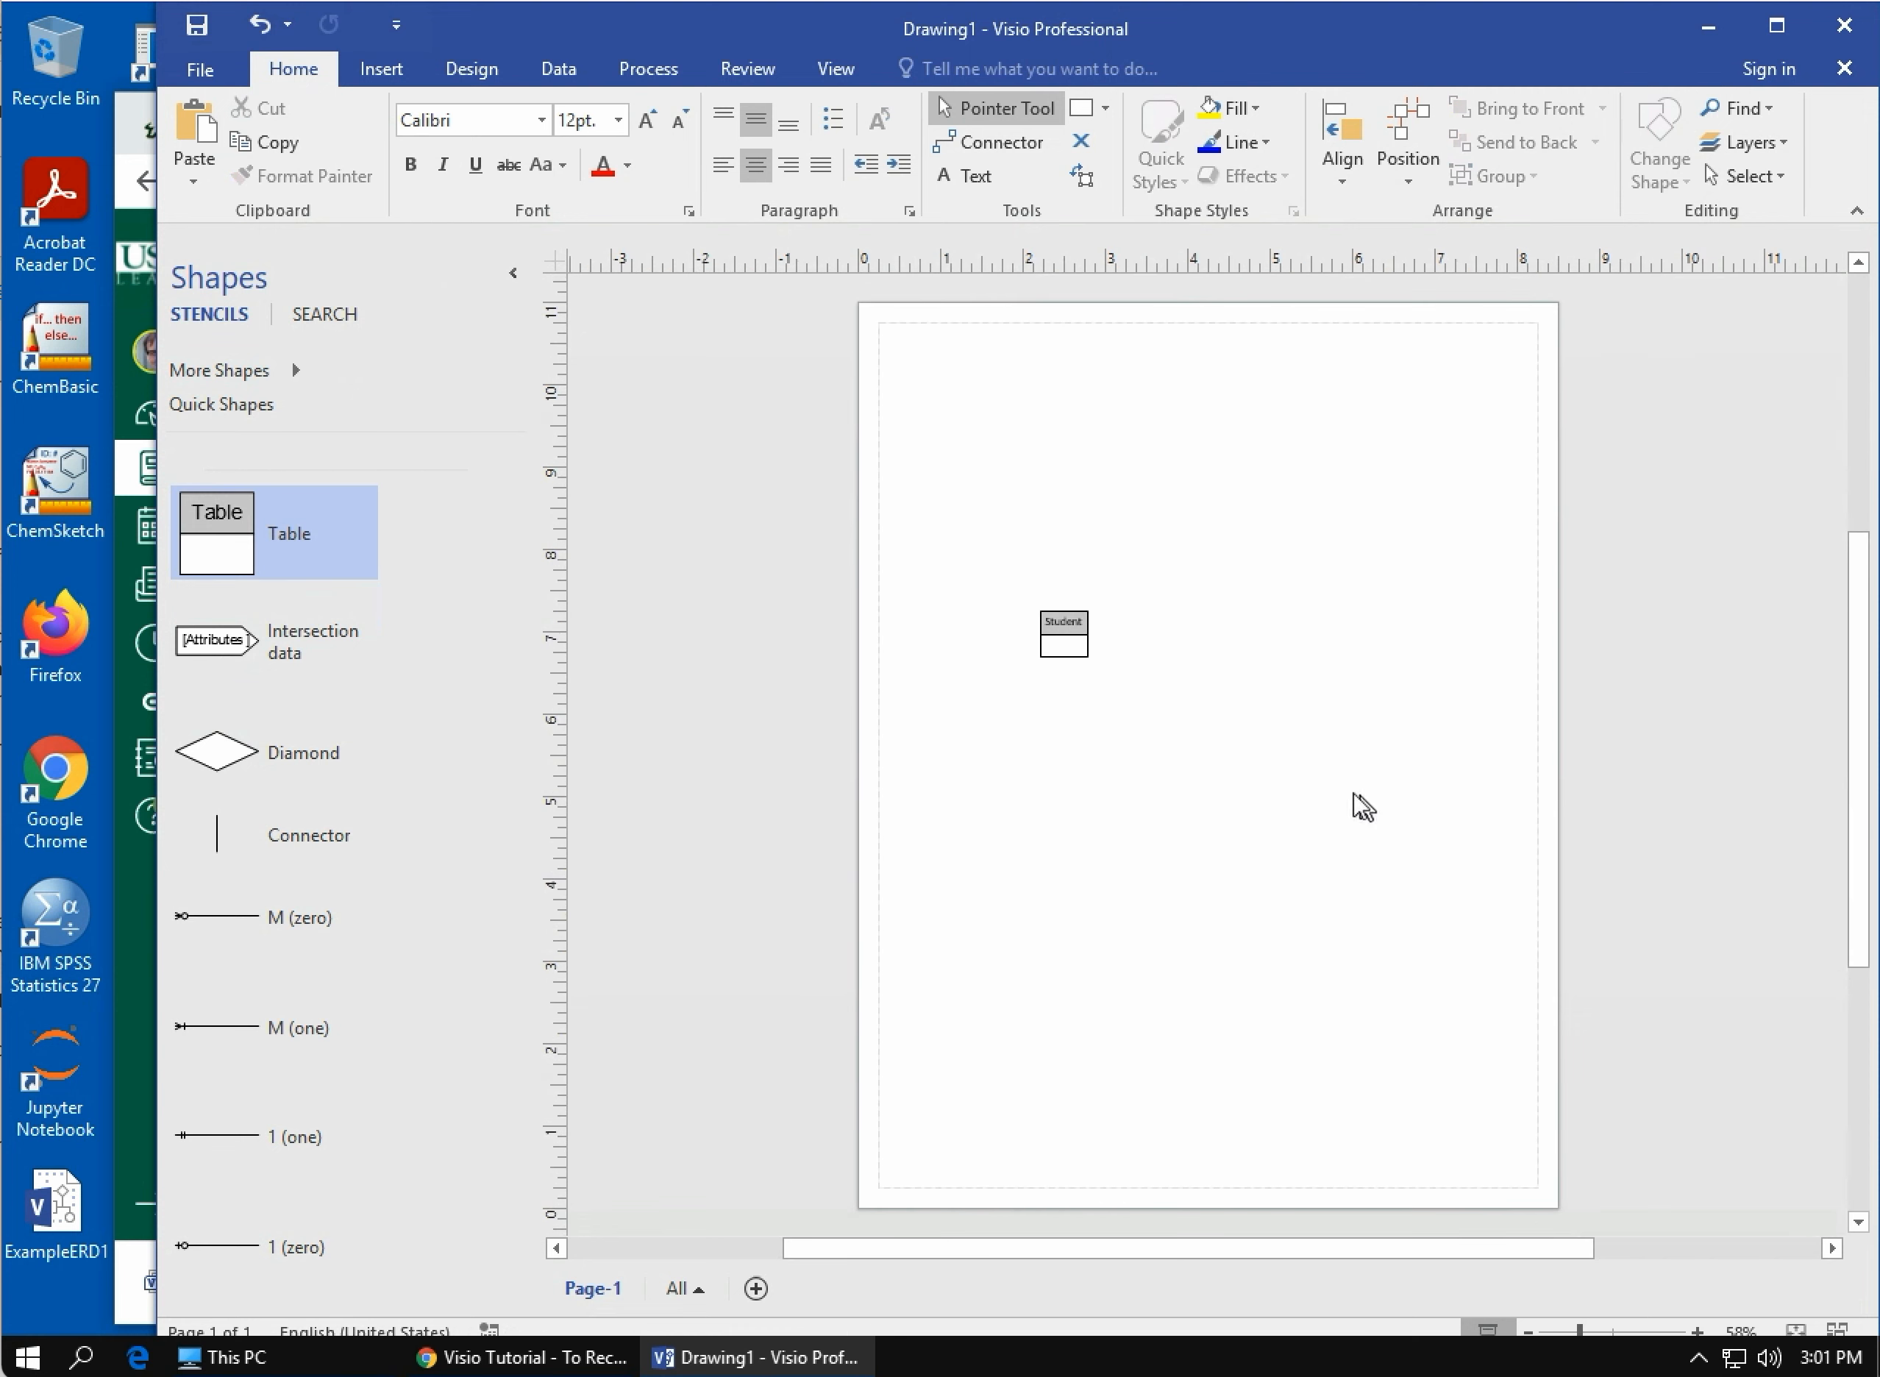
Enter *StudentID, StudentLName and StudentFName on separate lines as the attributes of the Student table
click(1066, 654)
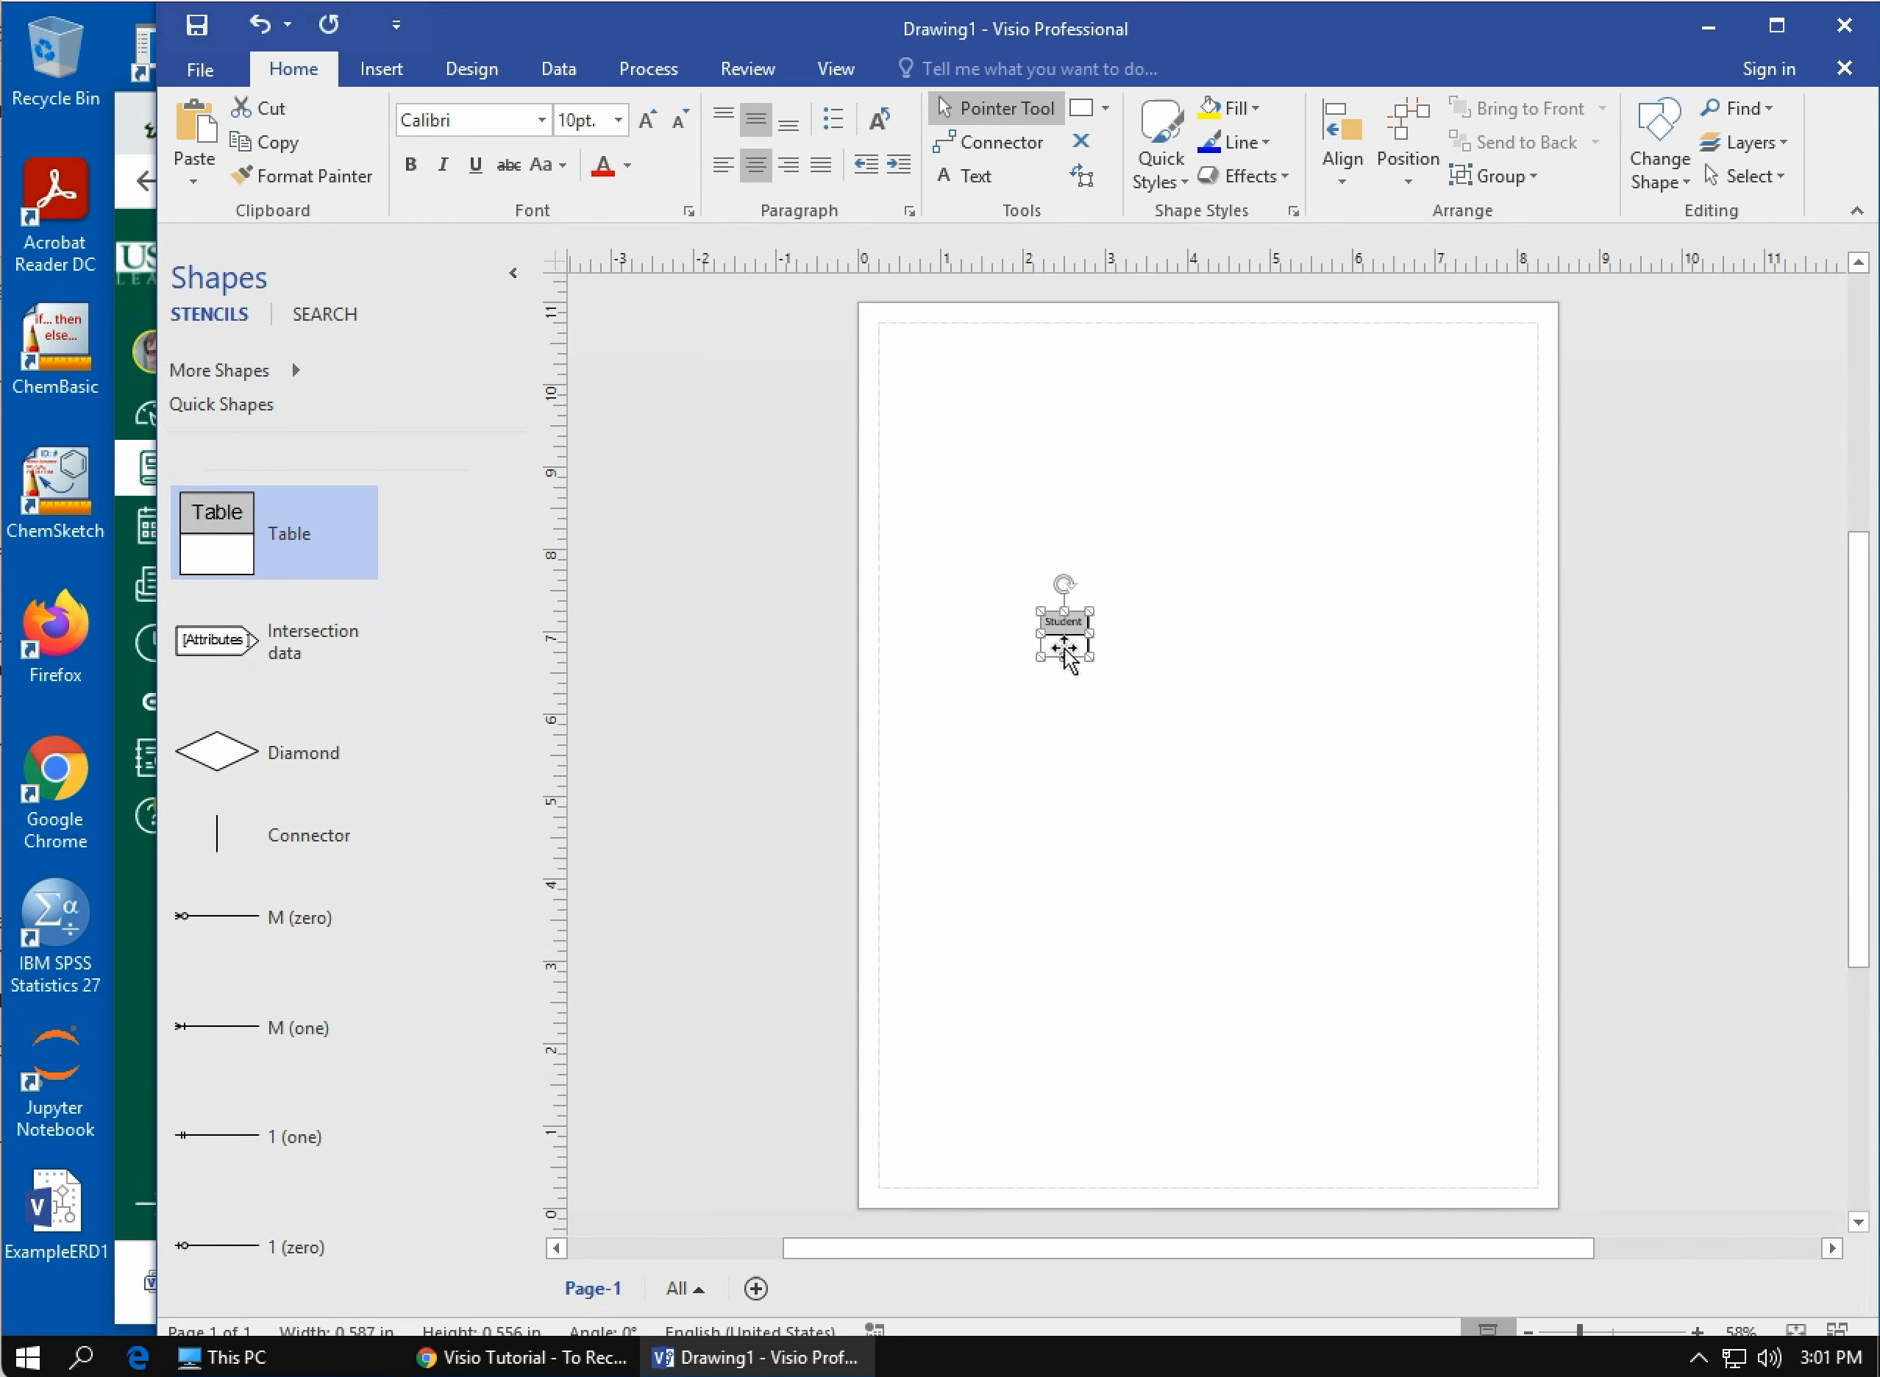
click(1069, 646)
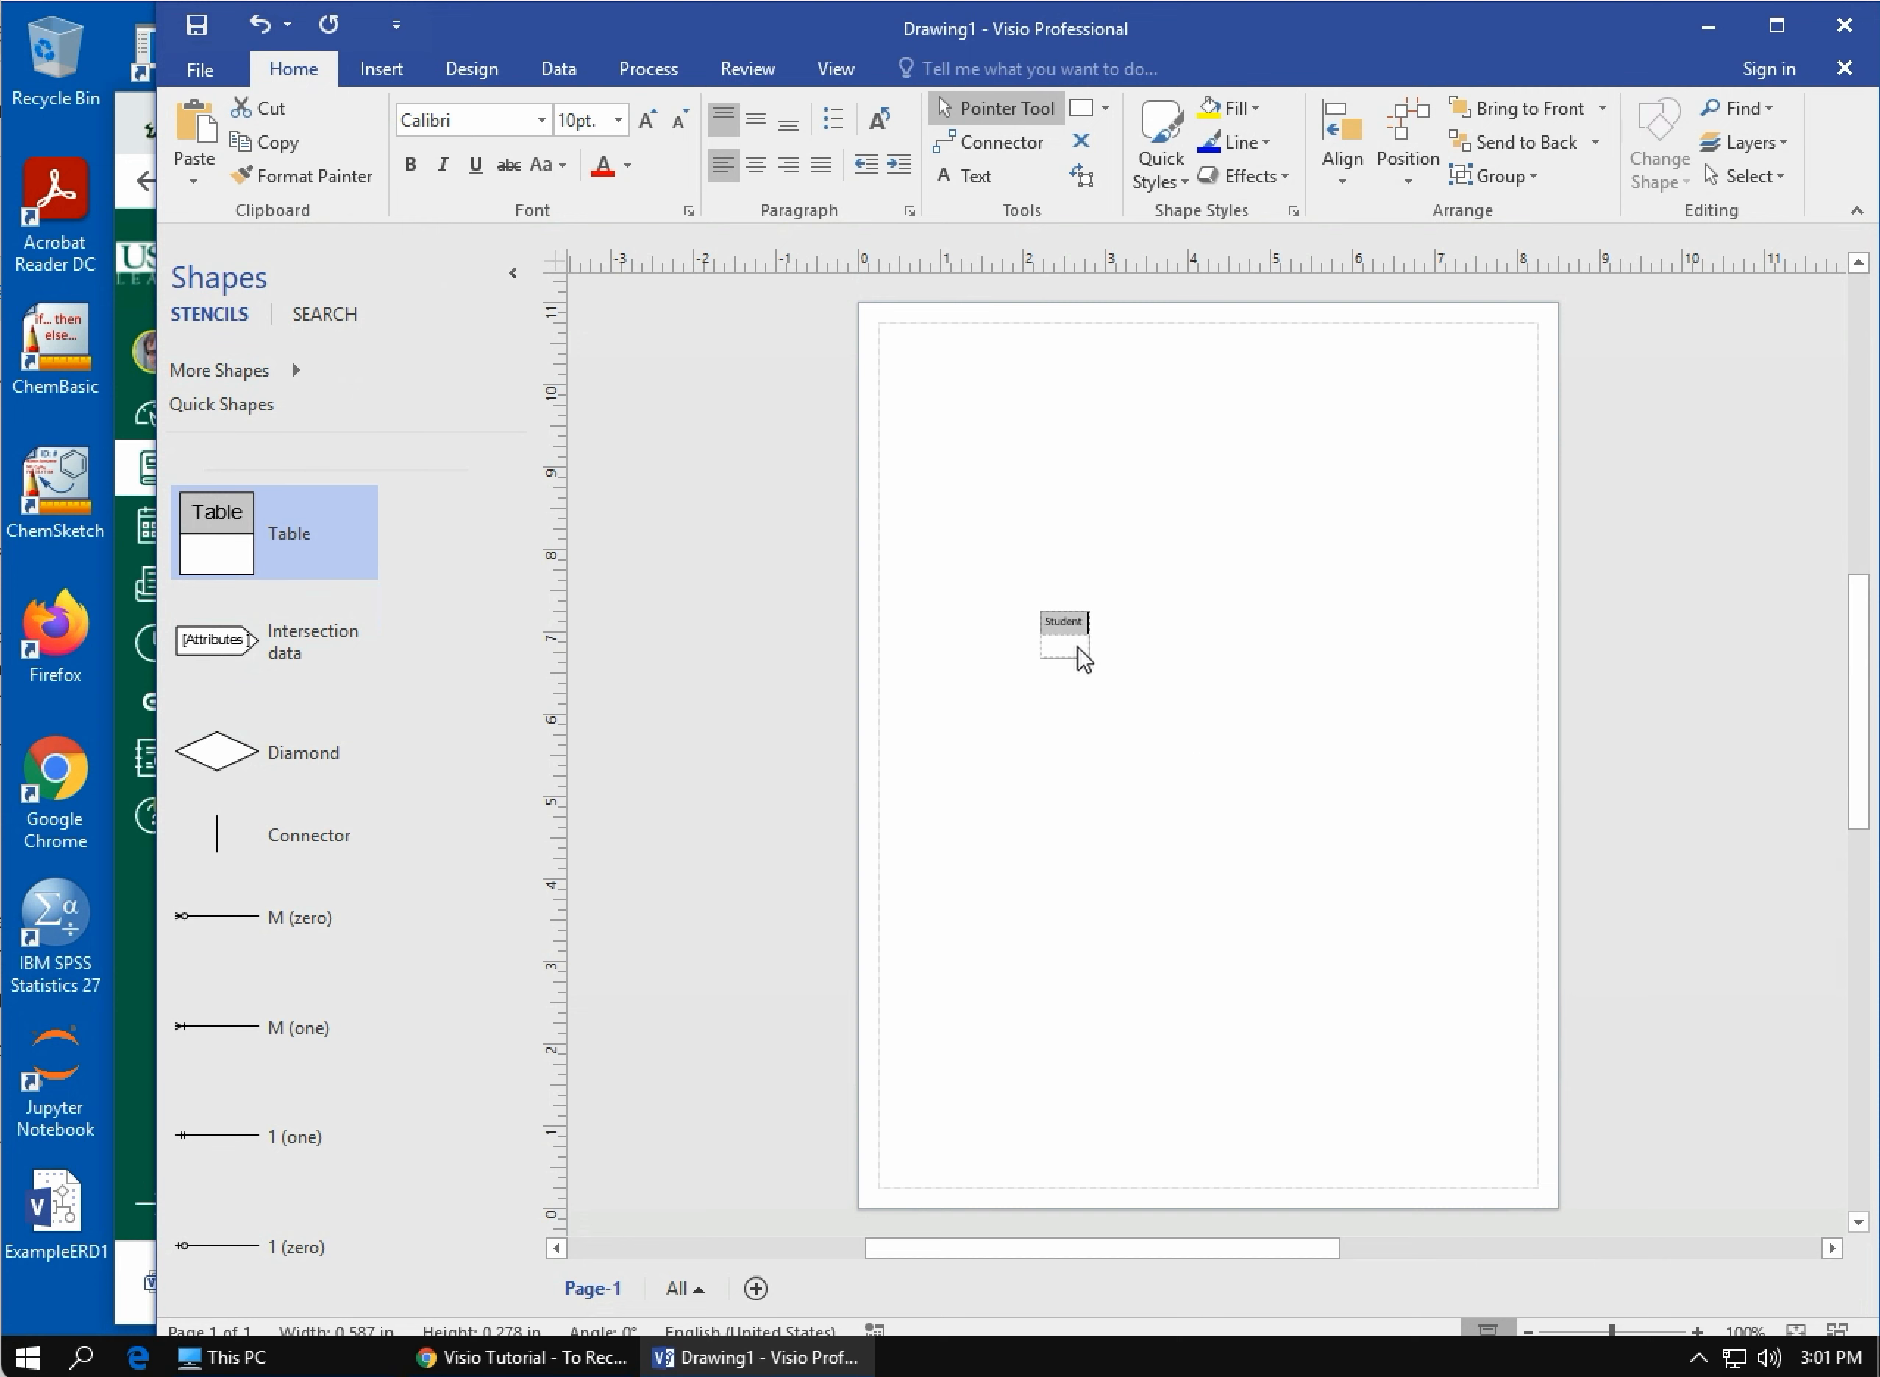
text(*StudentID)
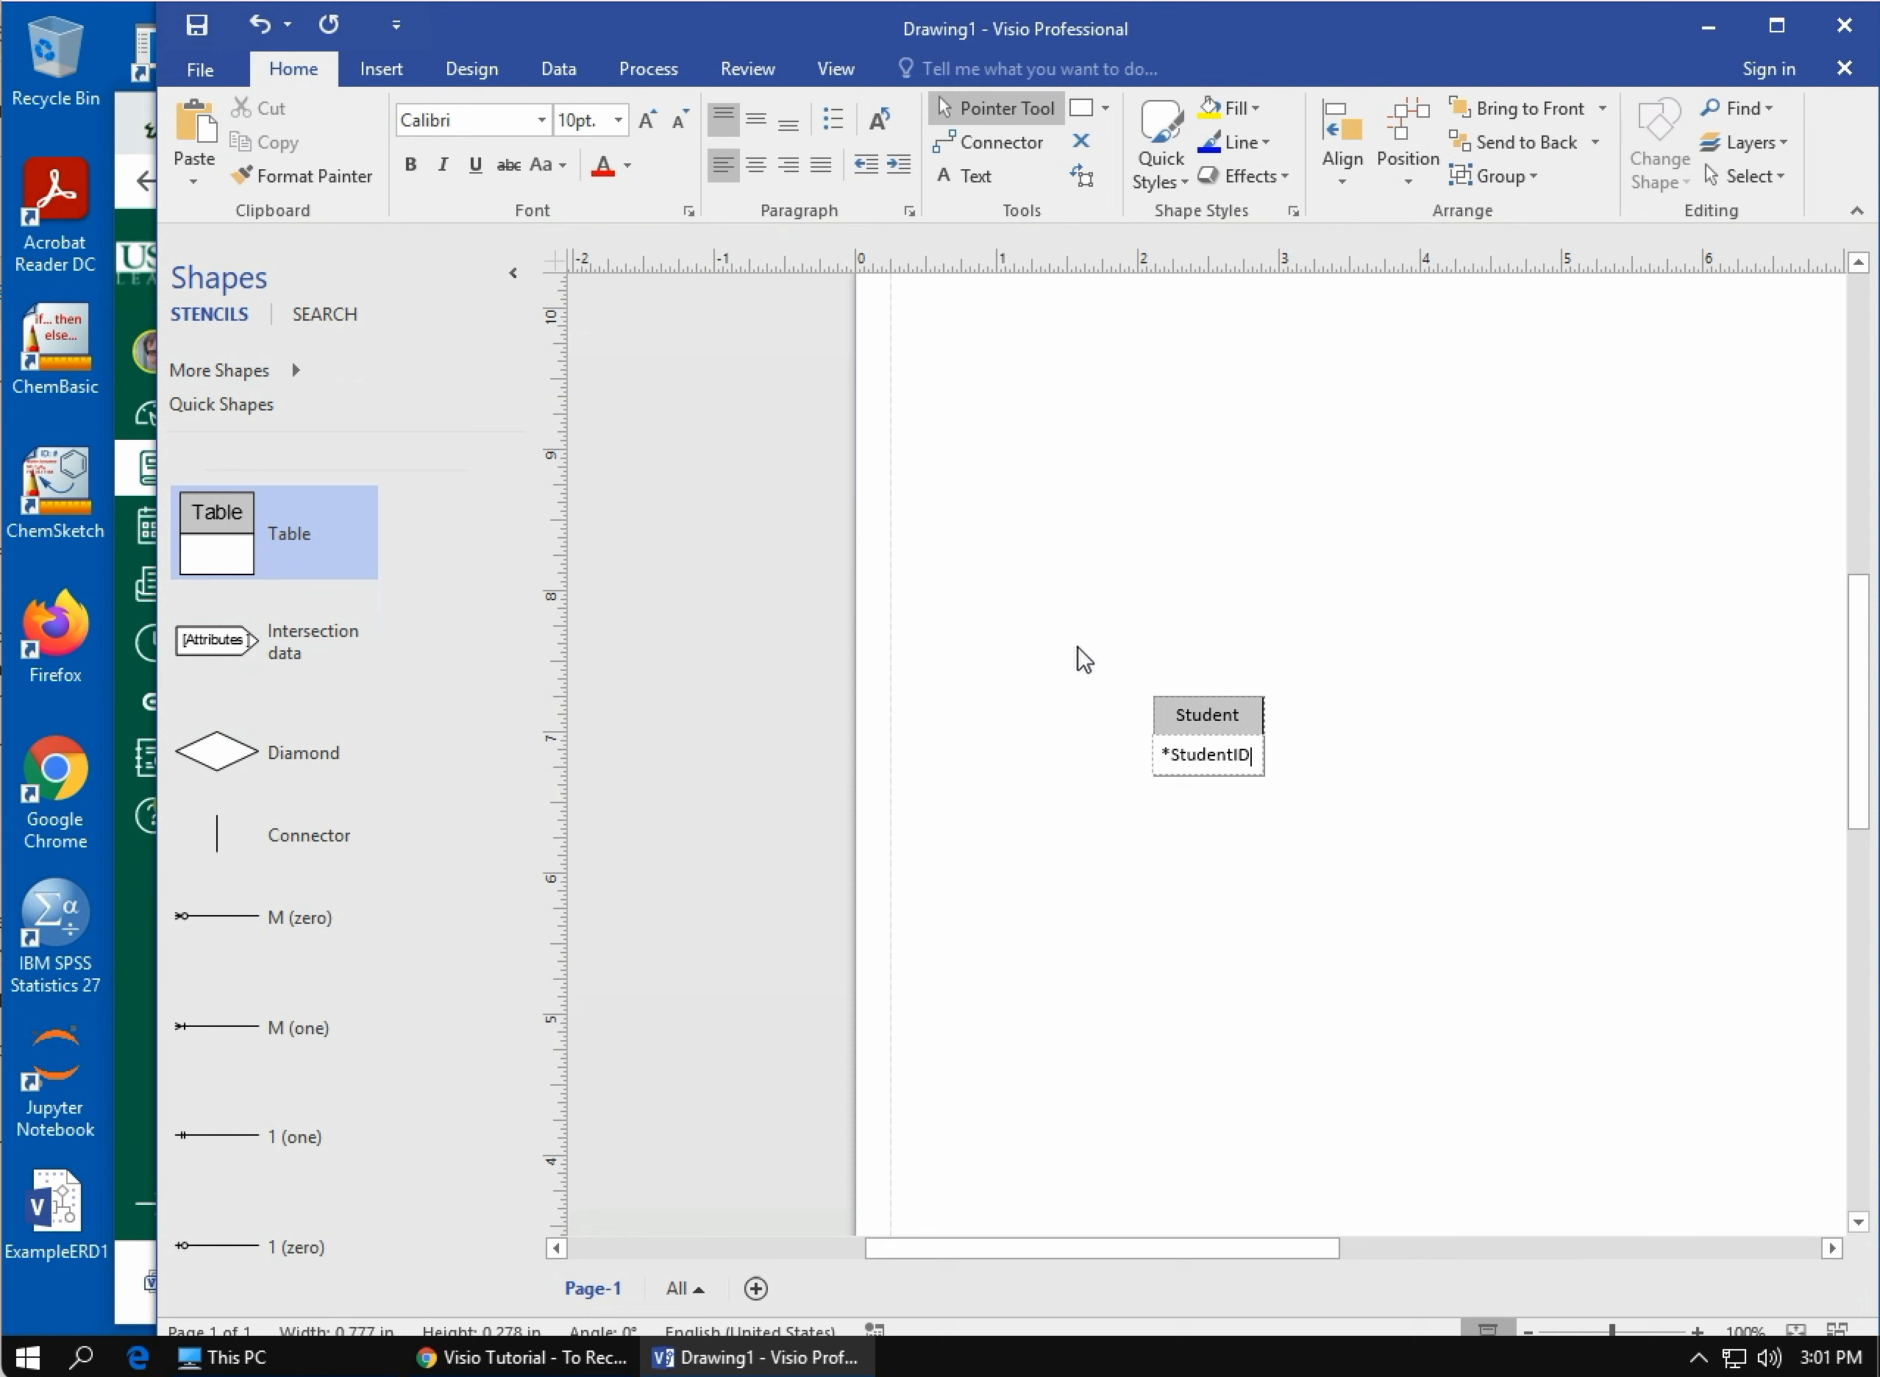
key(Return)
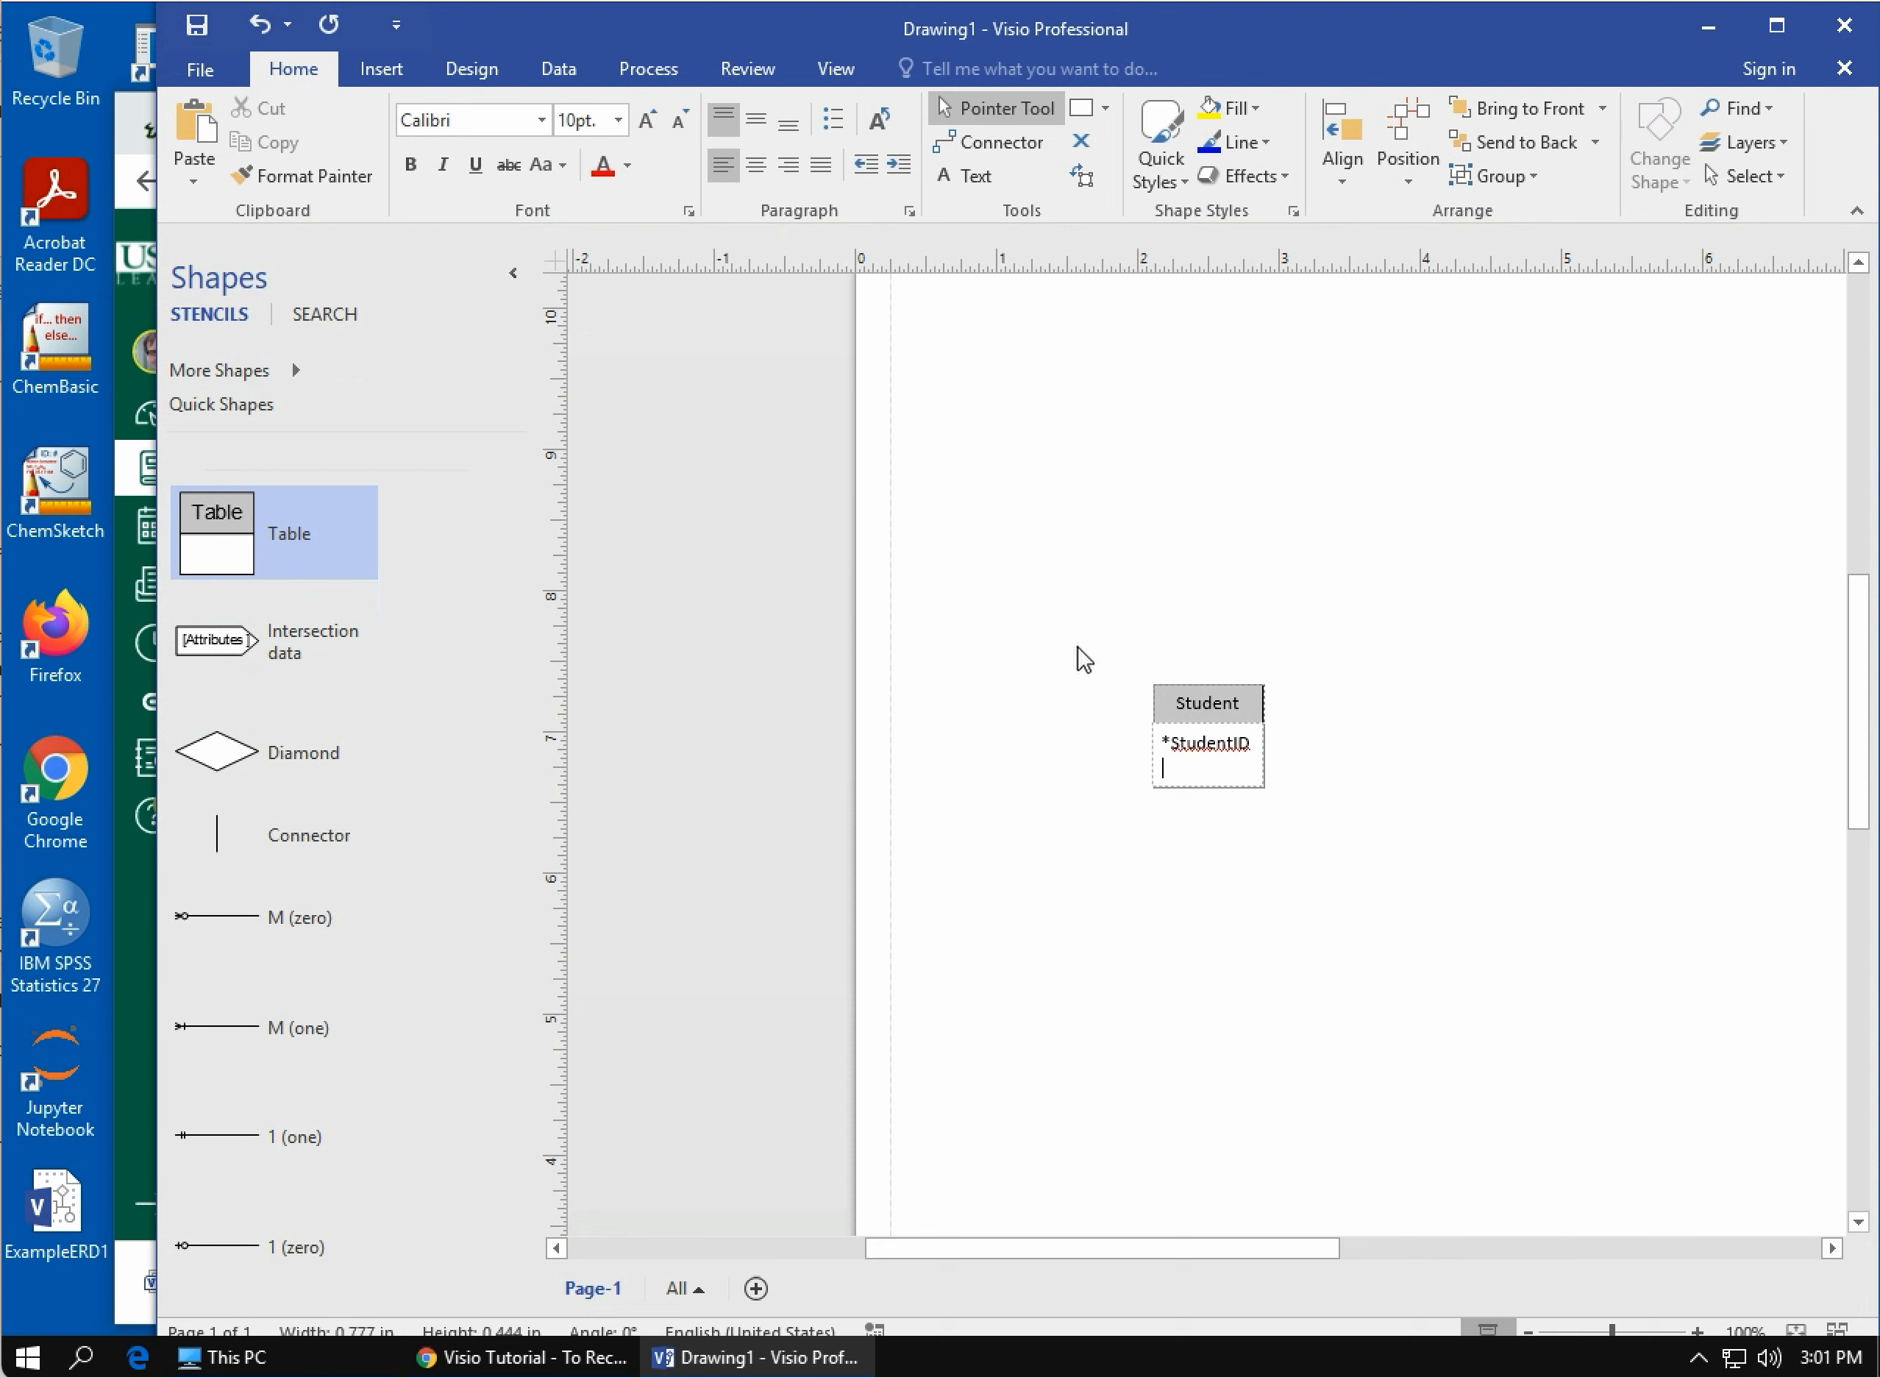
text(StudentLName)
key(Return)
text(Student)
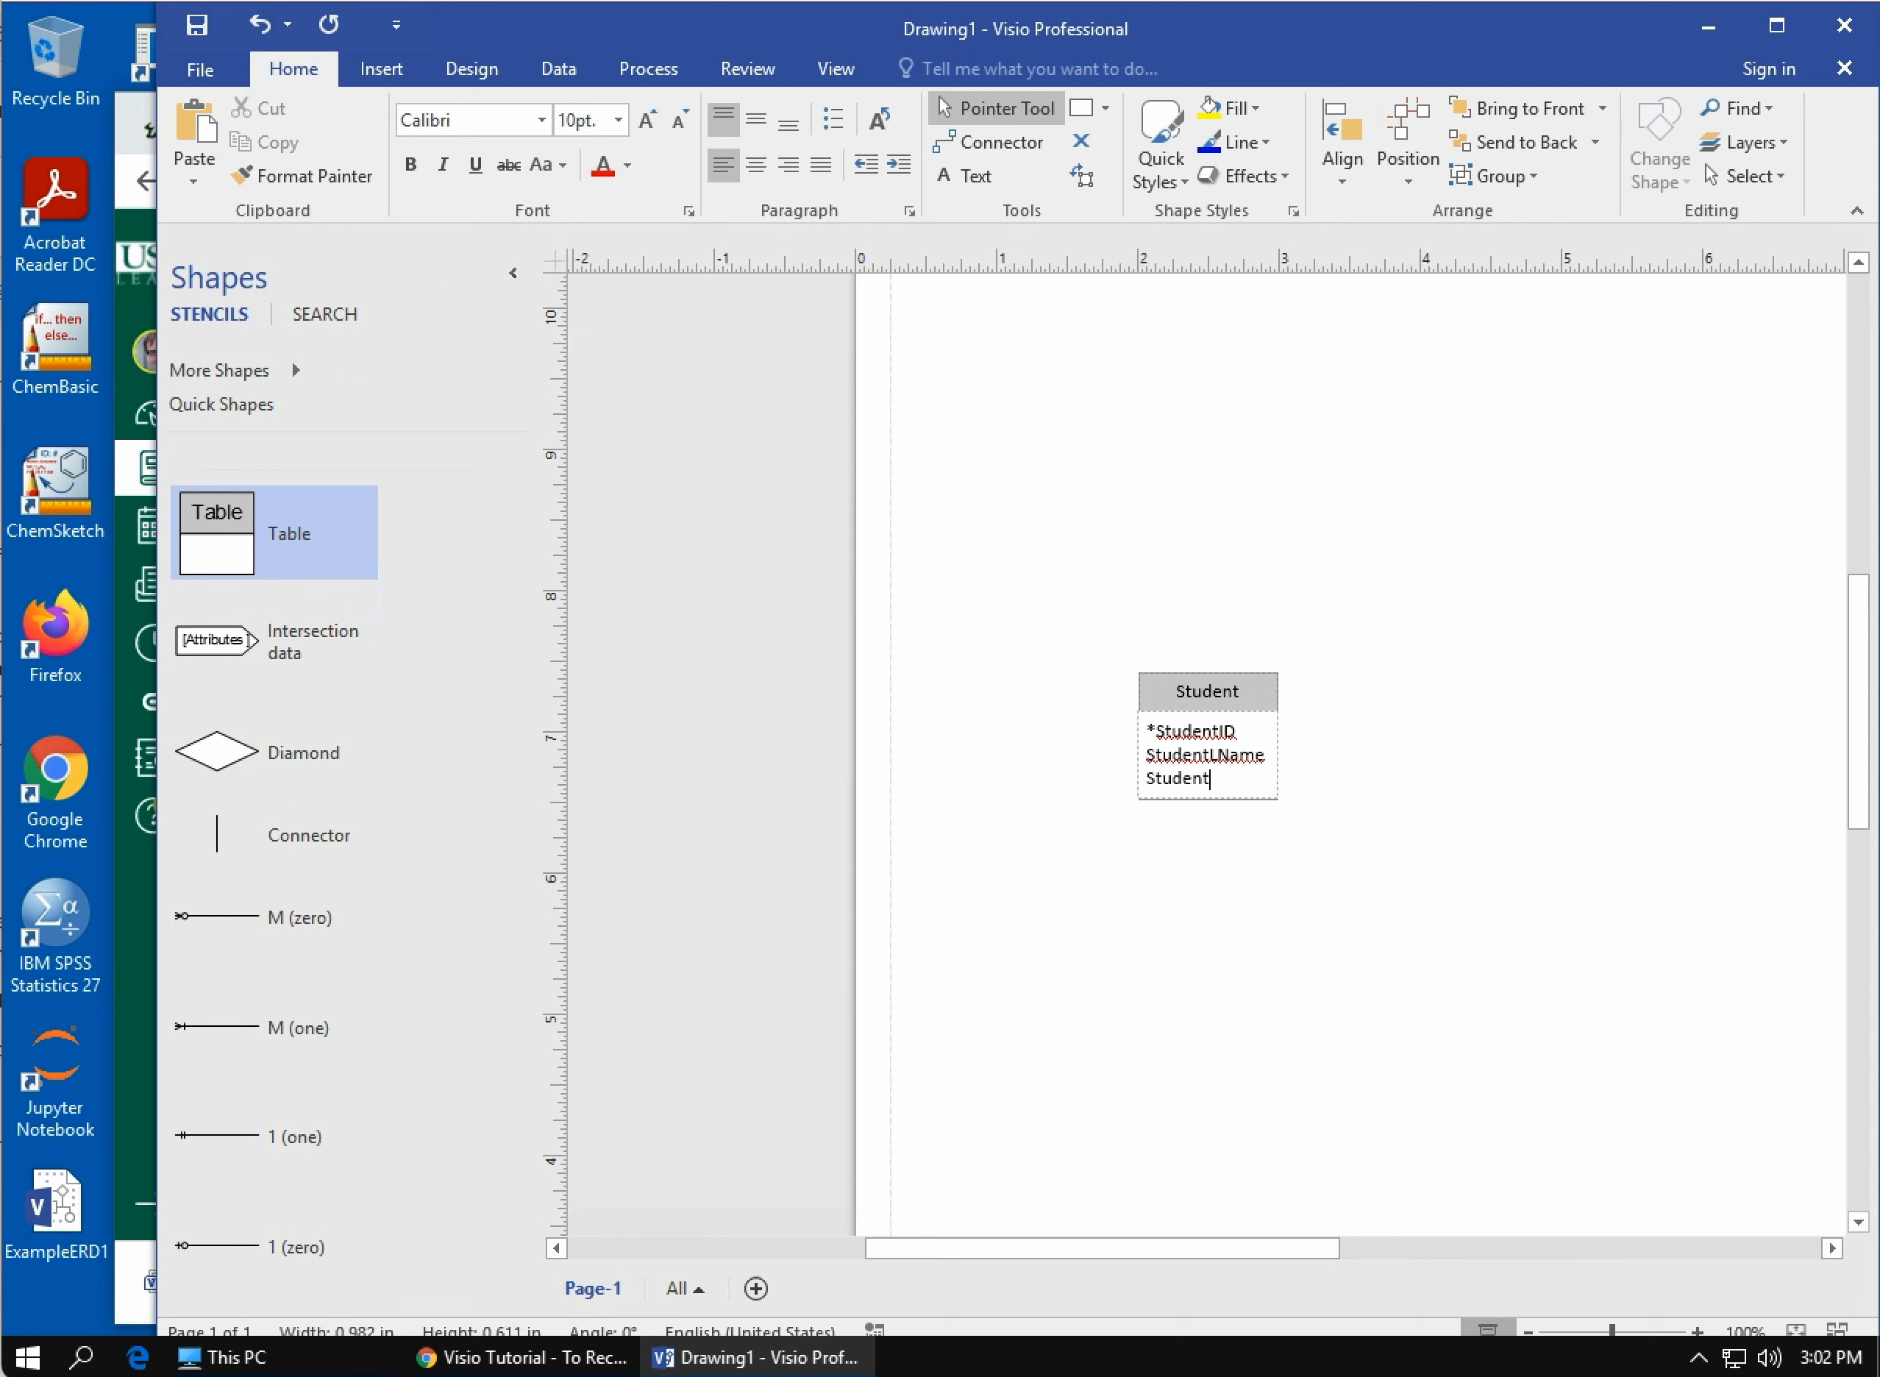
text(FName)
Place a second Table shape to the right of Student, level with it, and title it Course
drag(213, 516, 1760, 702)
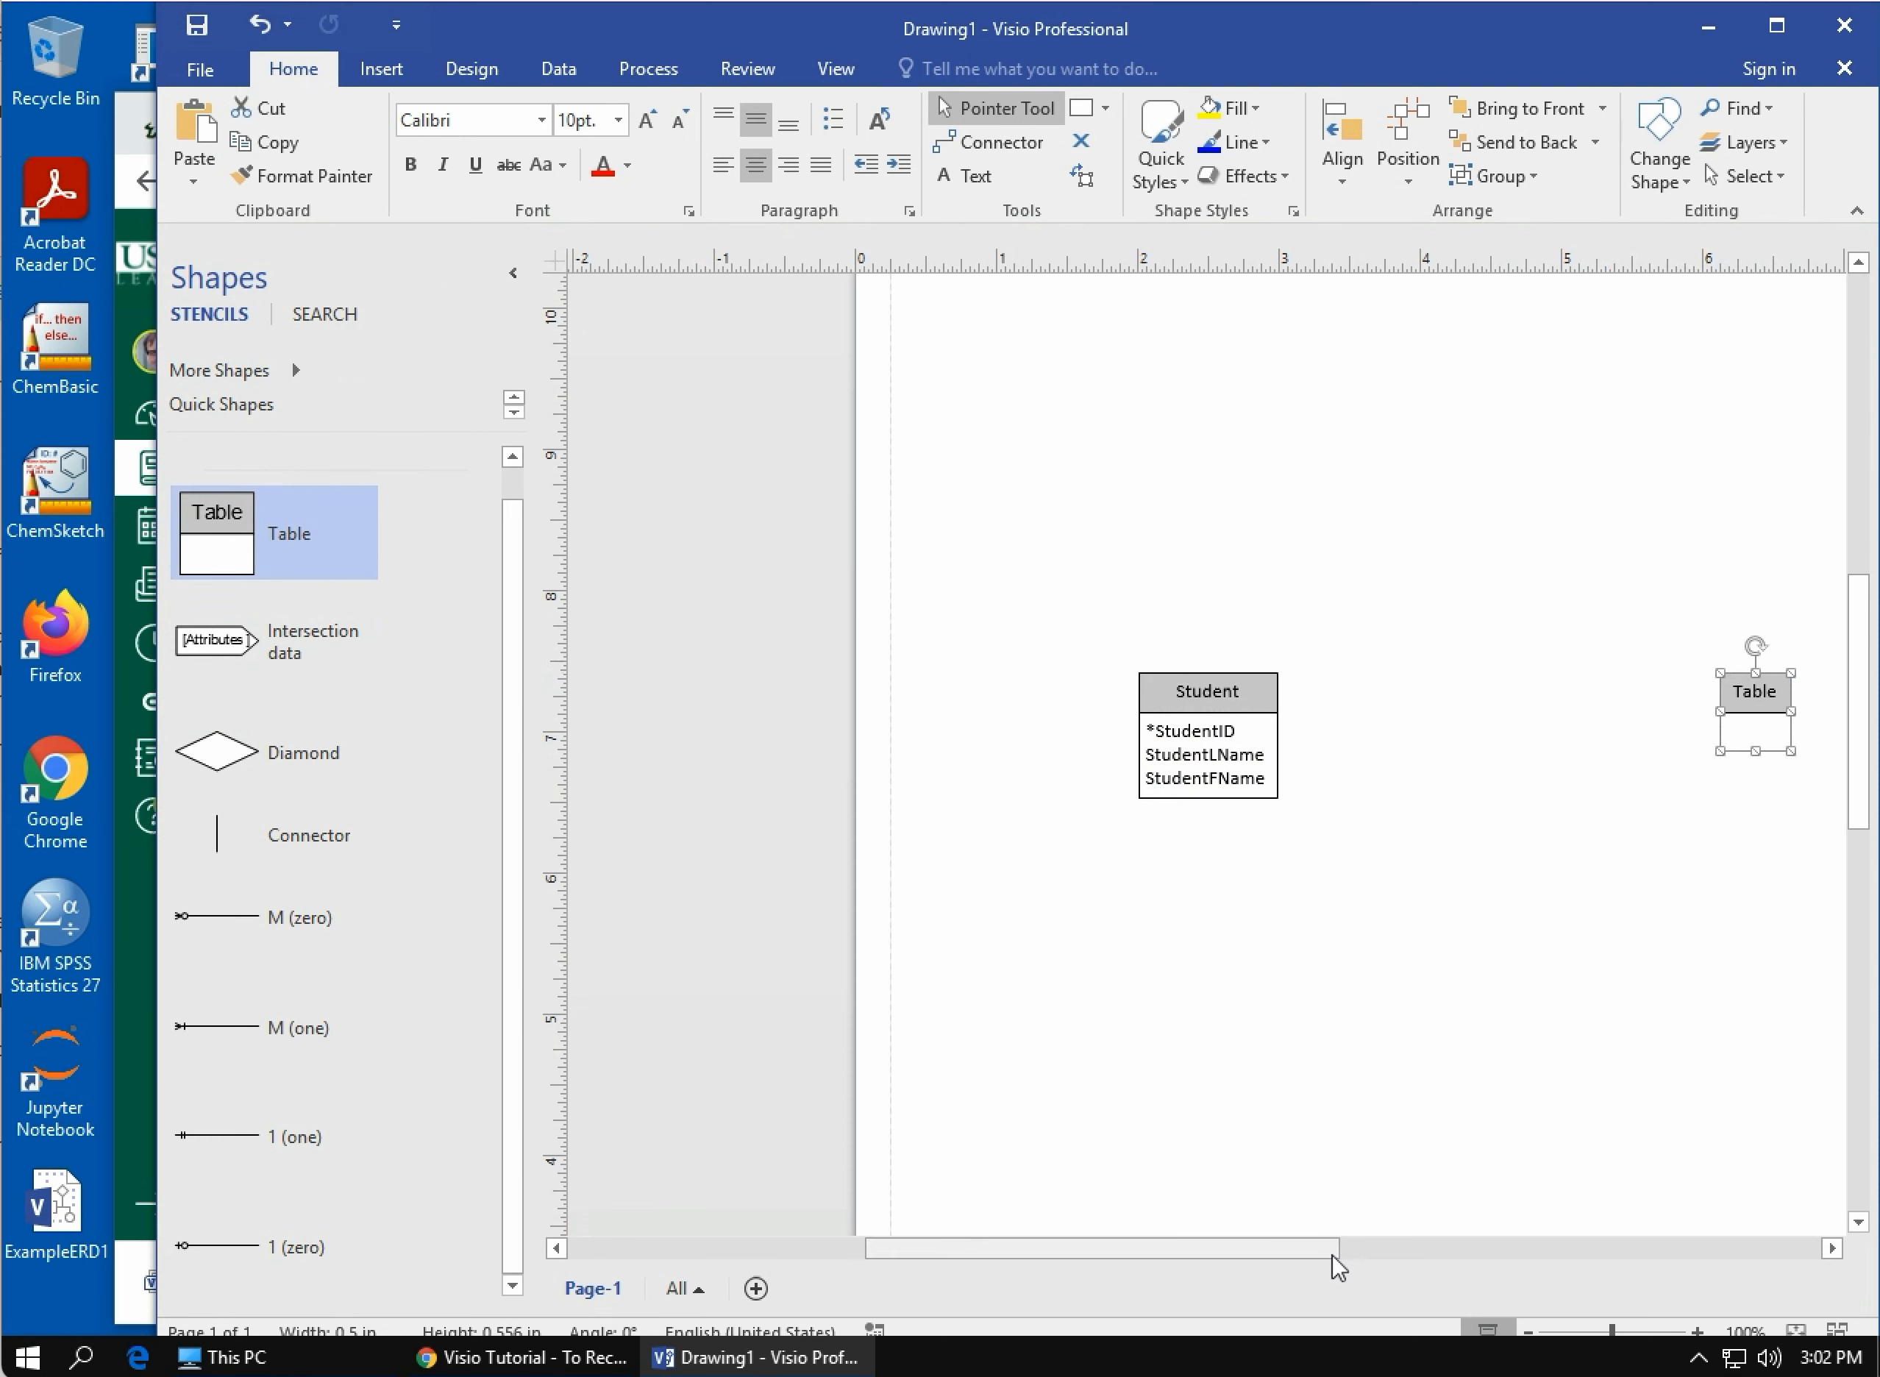
drag(1333, 1255, 1491, 1251)
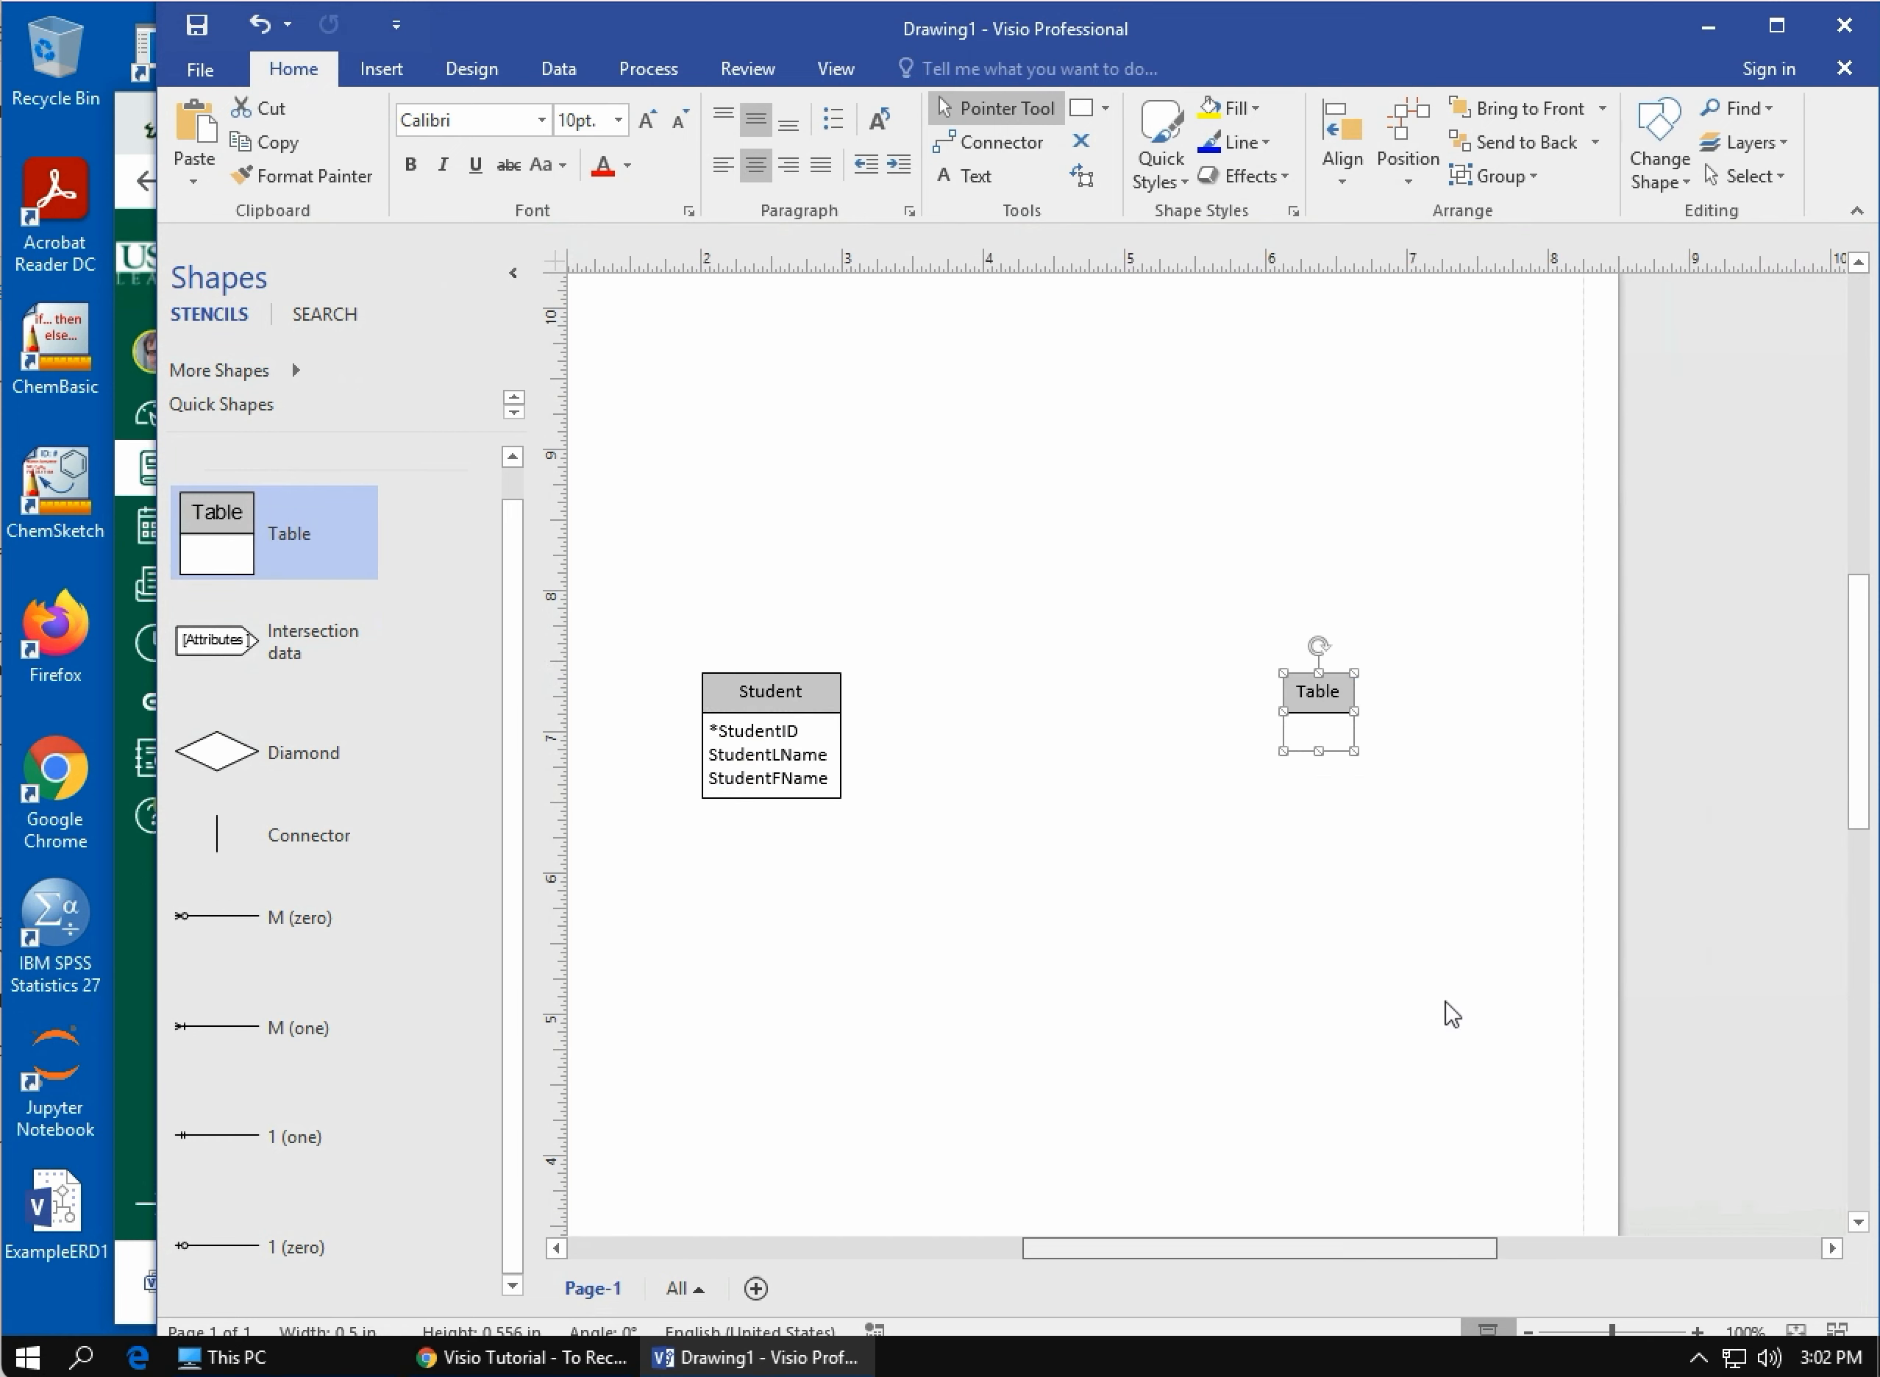
click(1319, 698)
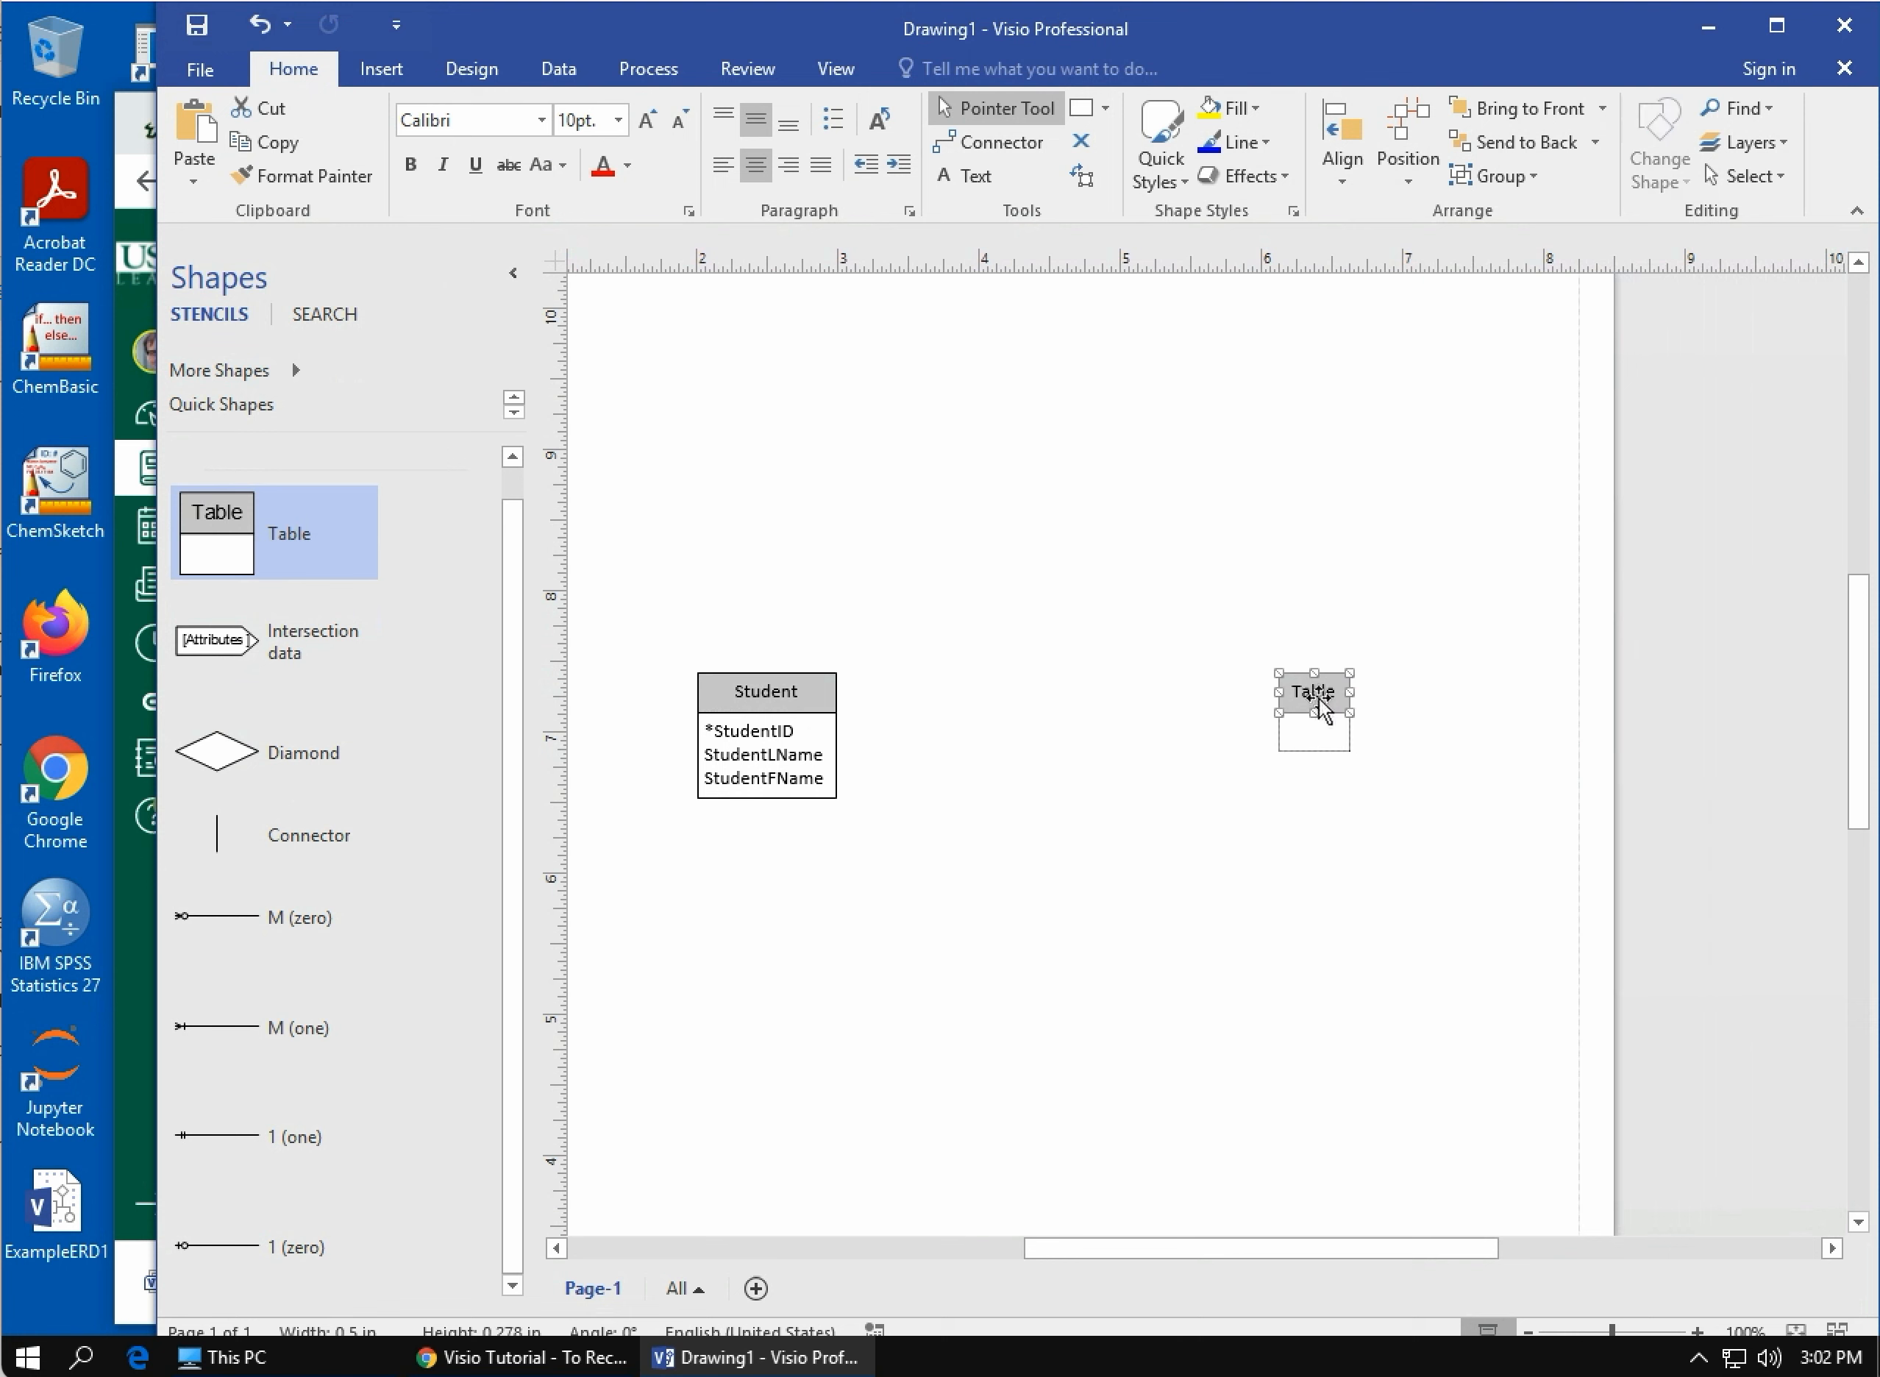
text(Course)
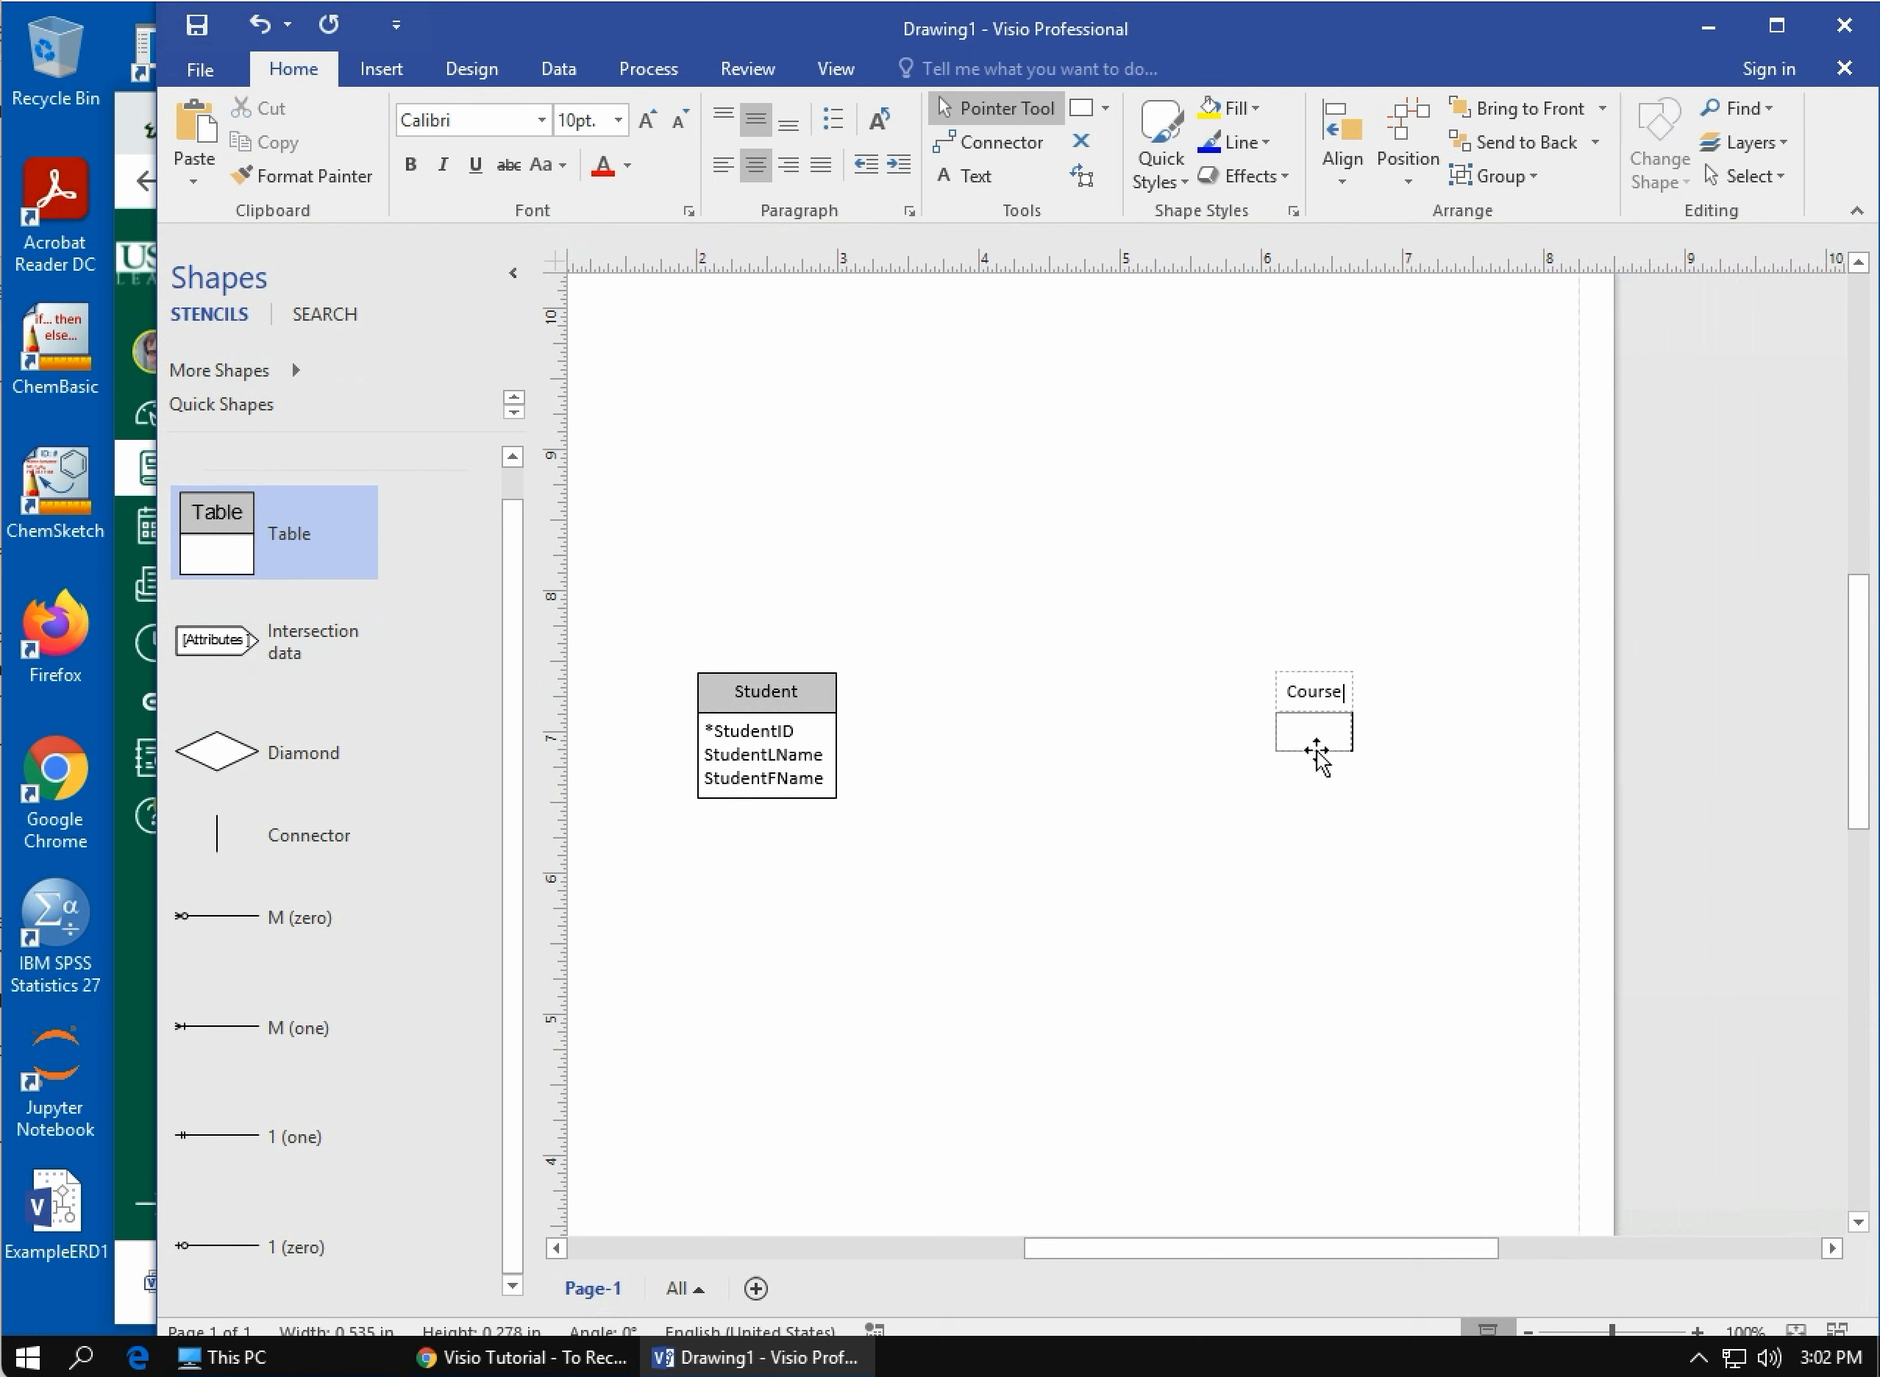
Enter *CRN and CourseCode on separate lines as the attributes of the Course table
click(1317, 746)
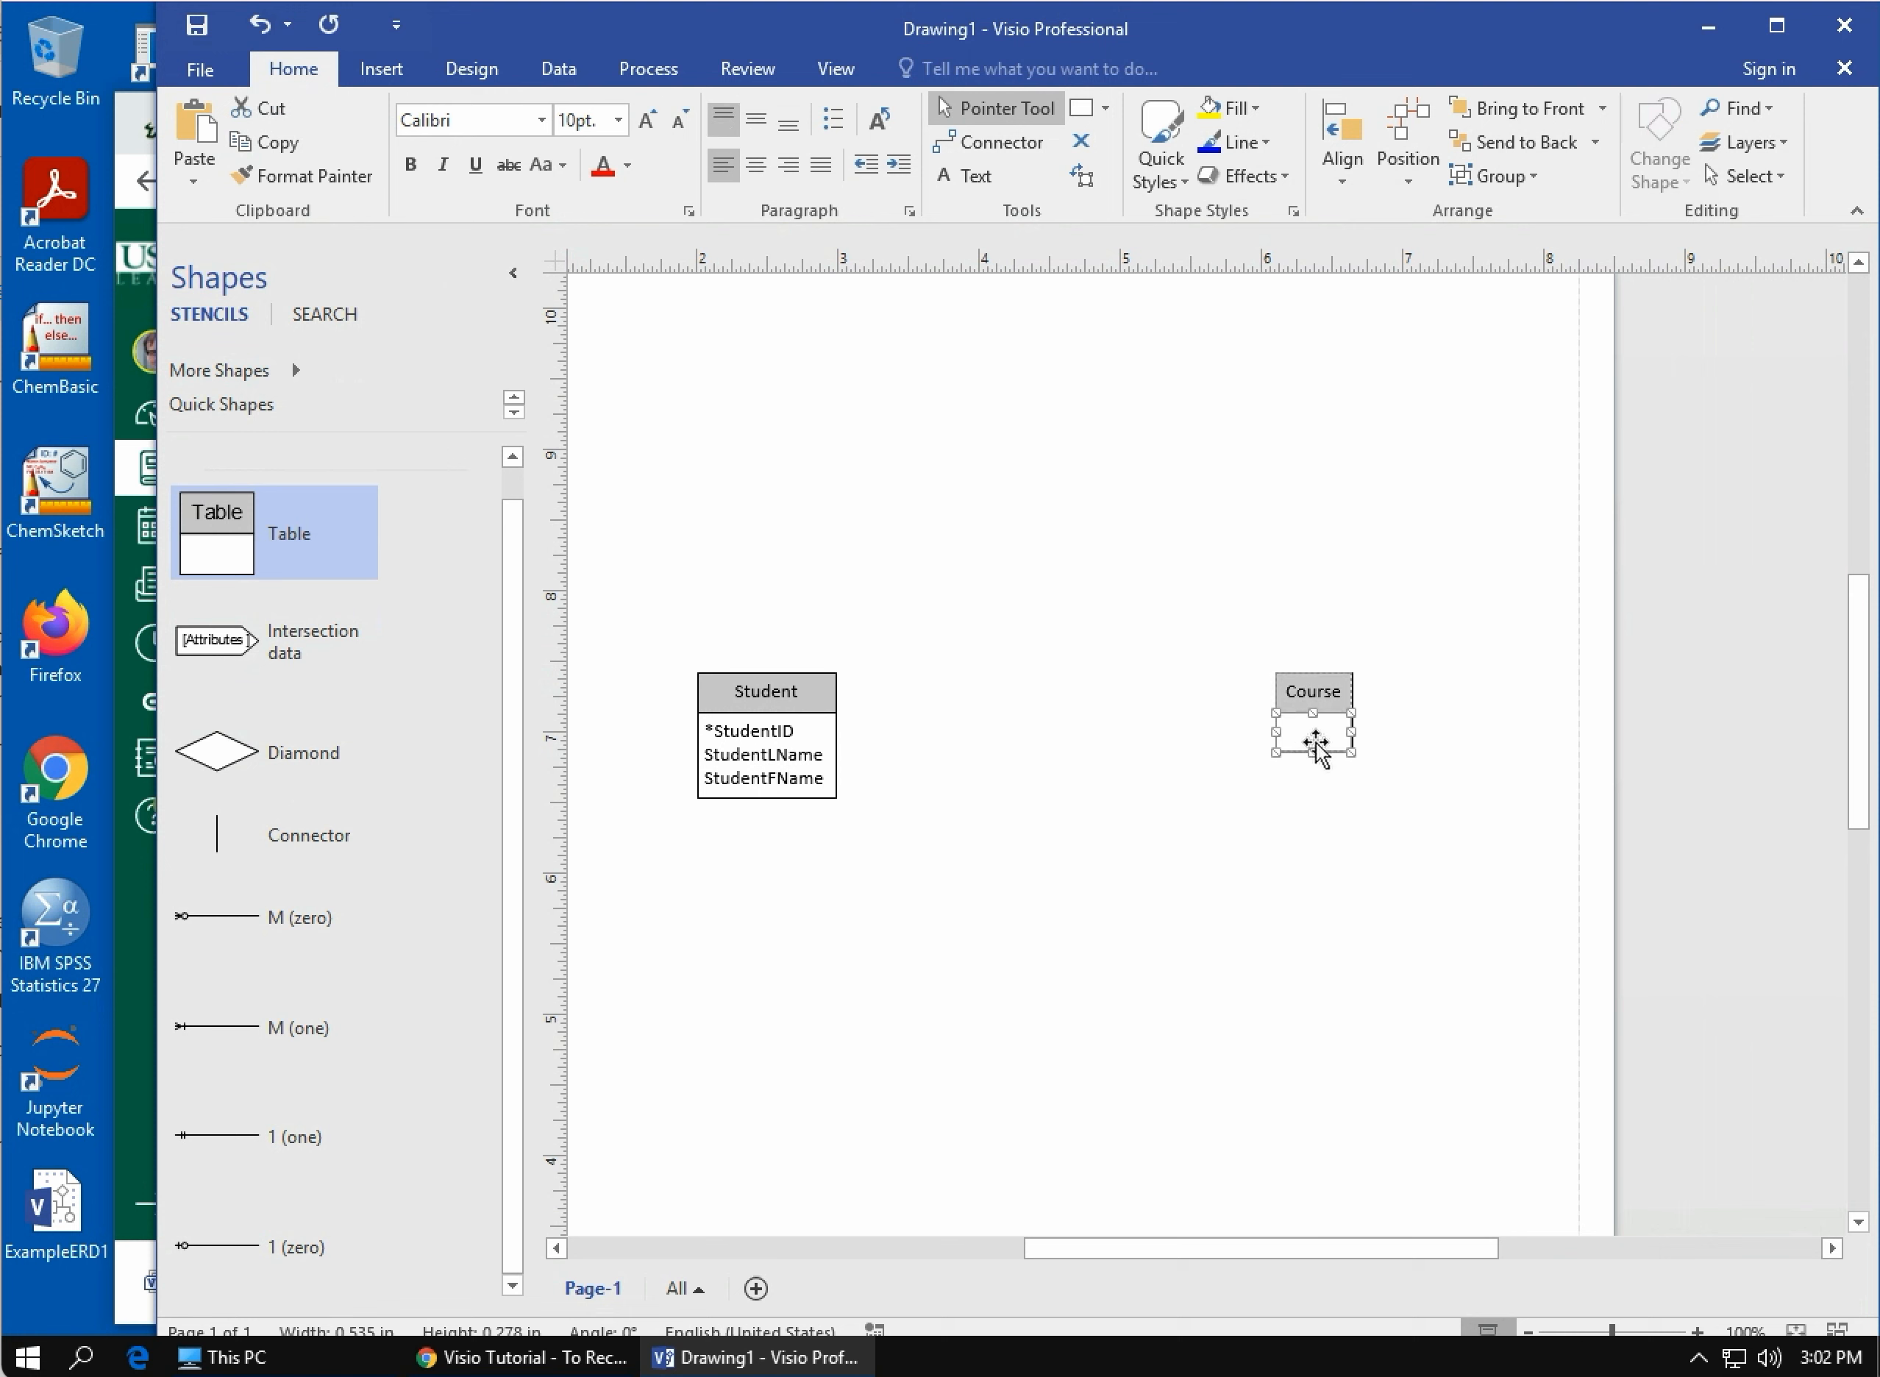
text(*CR)
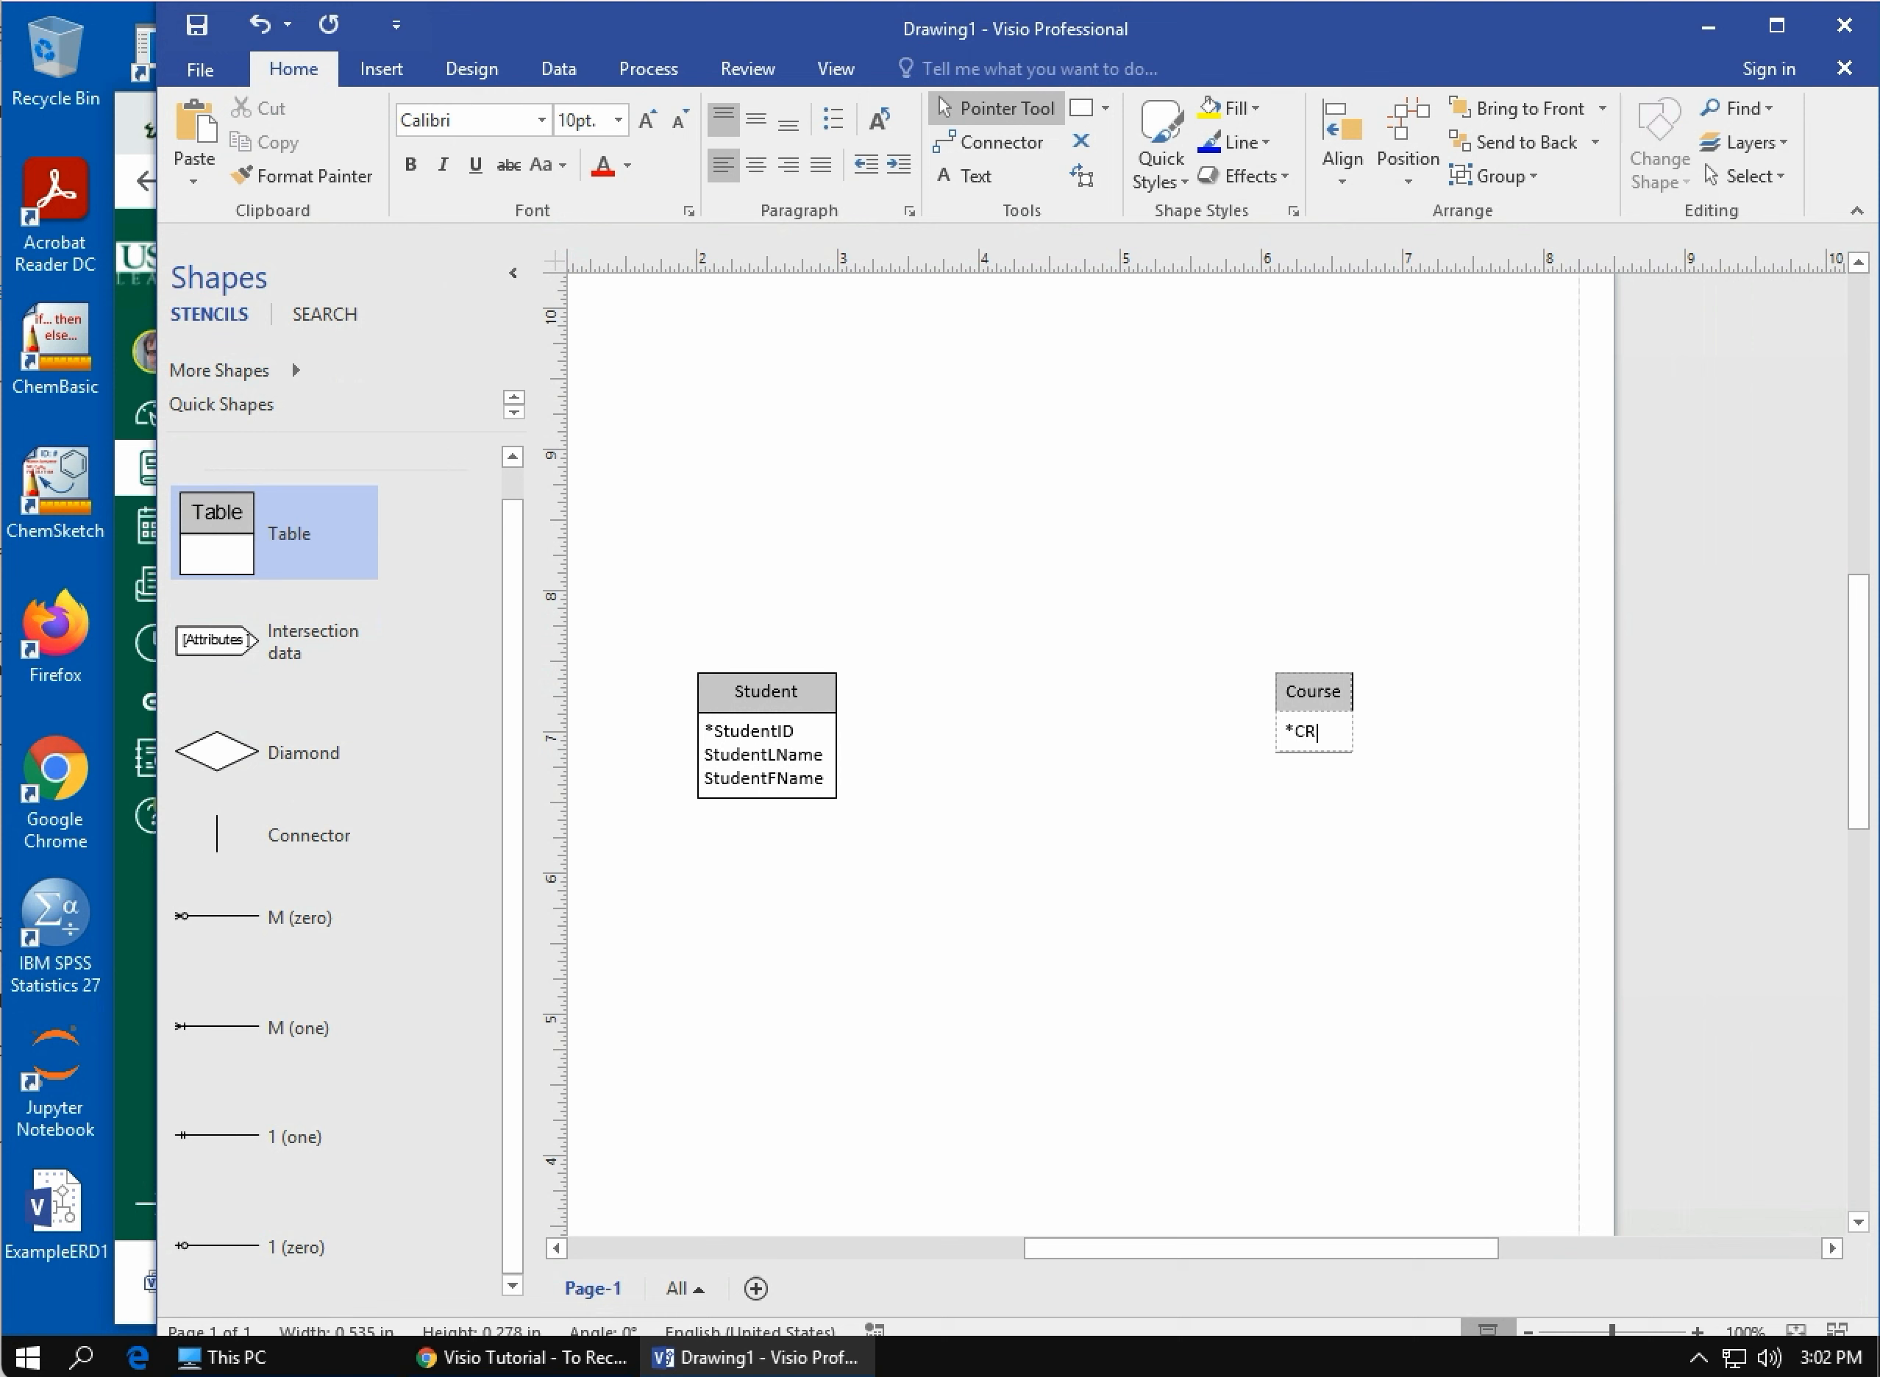
text(N)
key(Return)
text(Co)
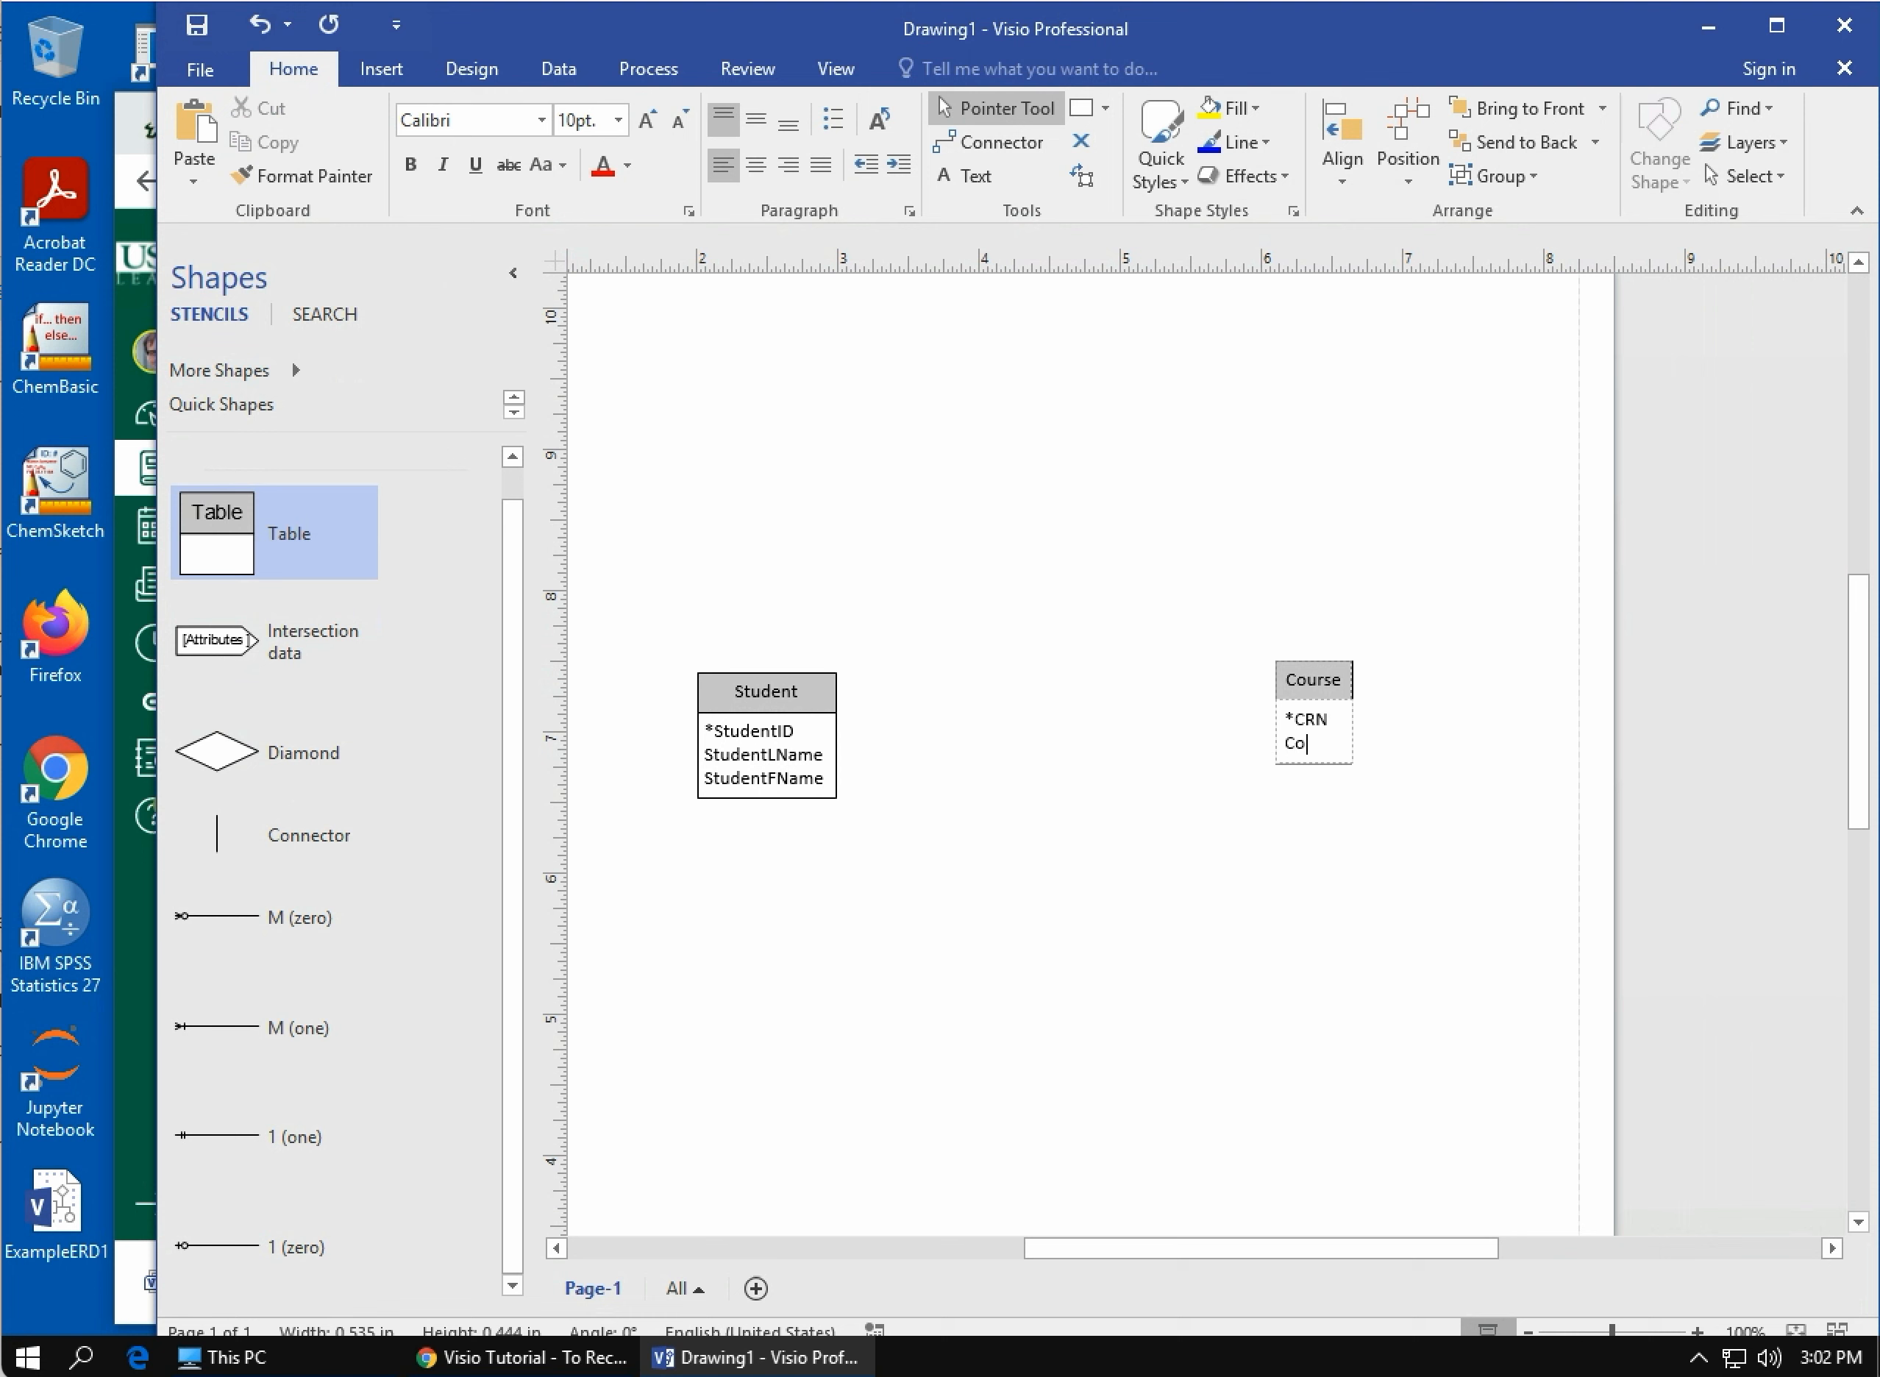
text(urseC)
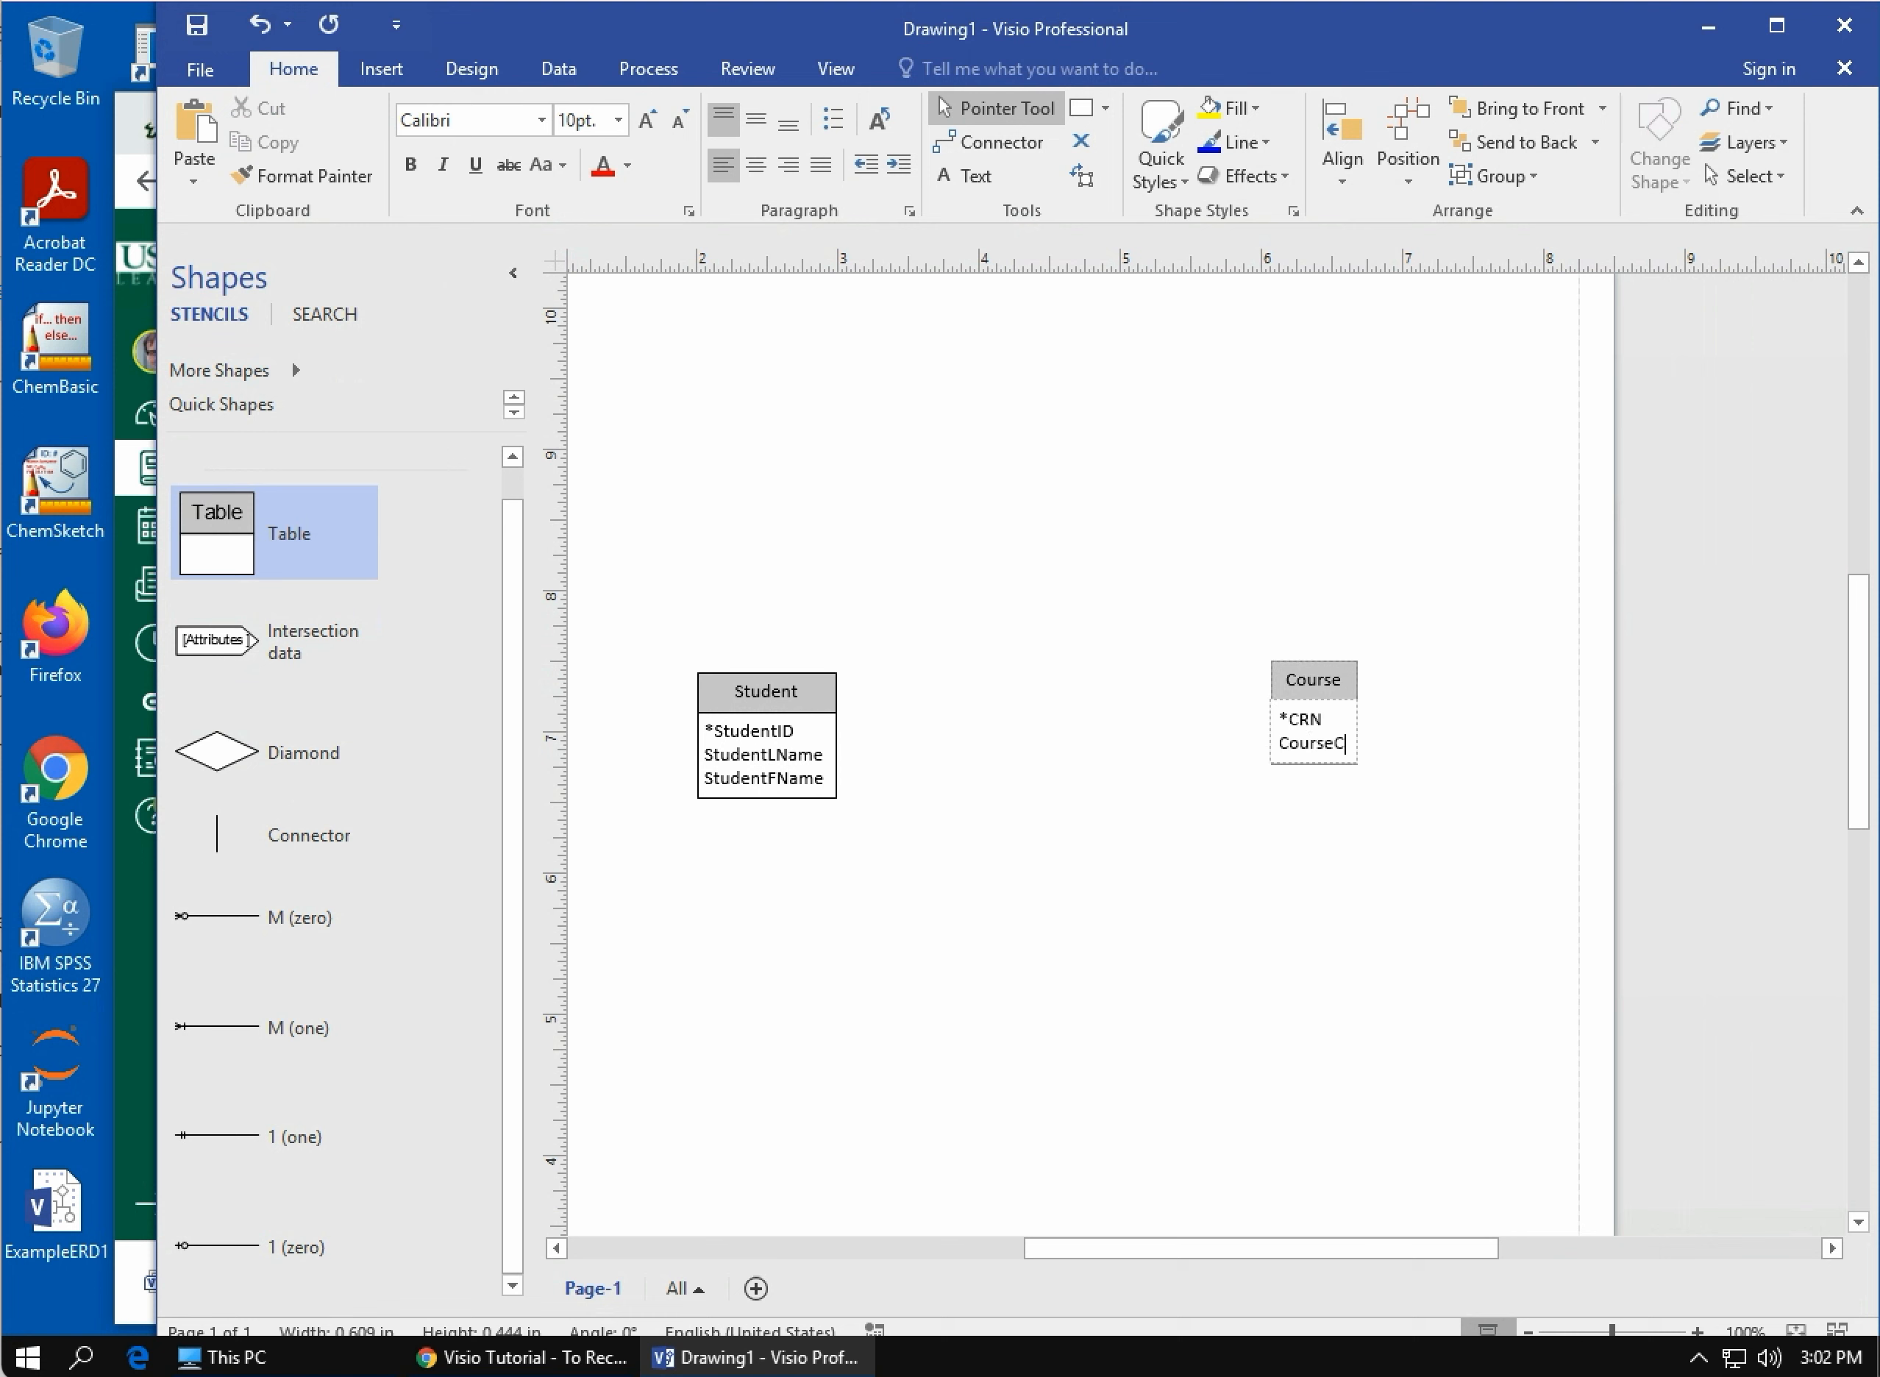
text(ode)
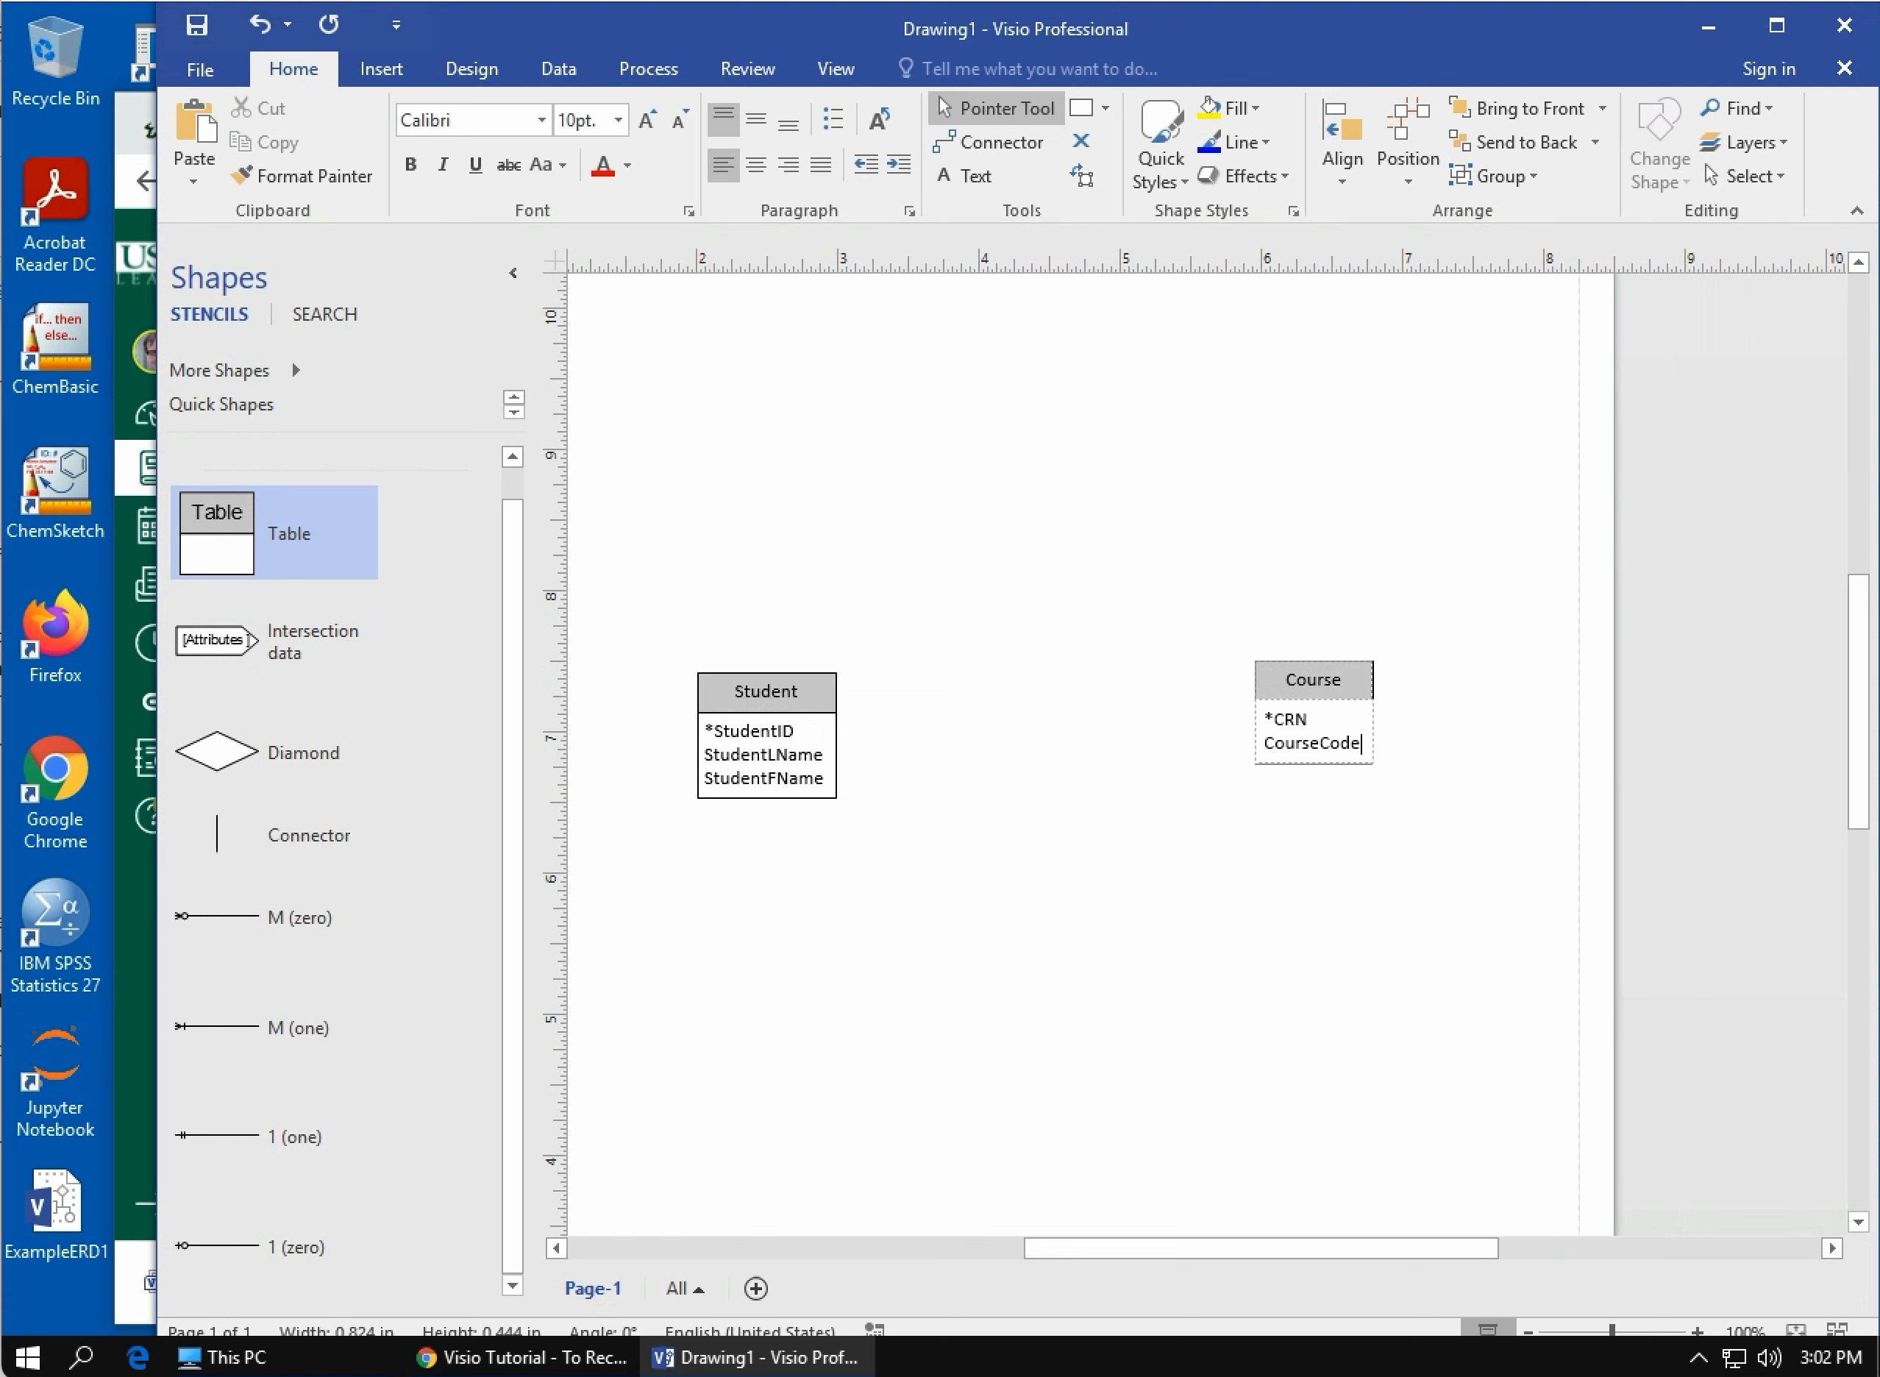
scroll(1345, 787, left, 3)
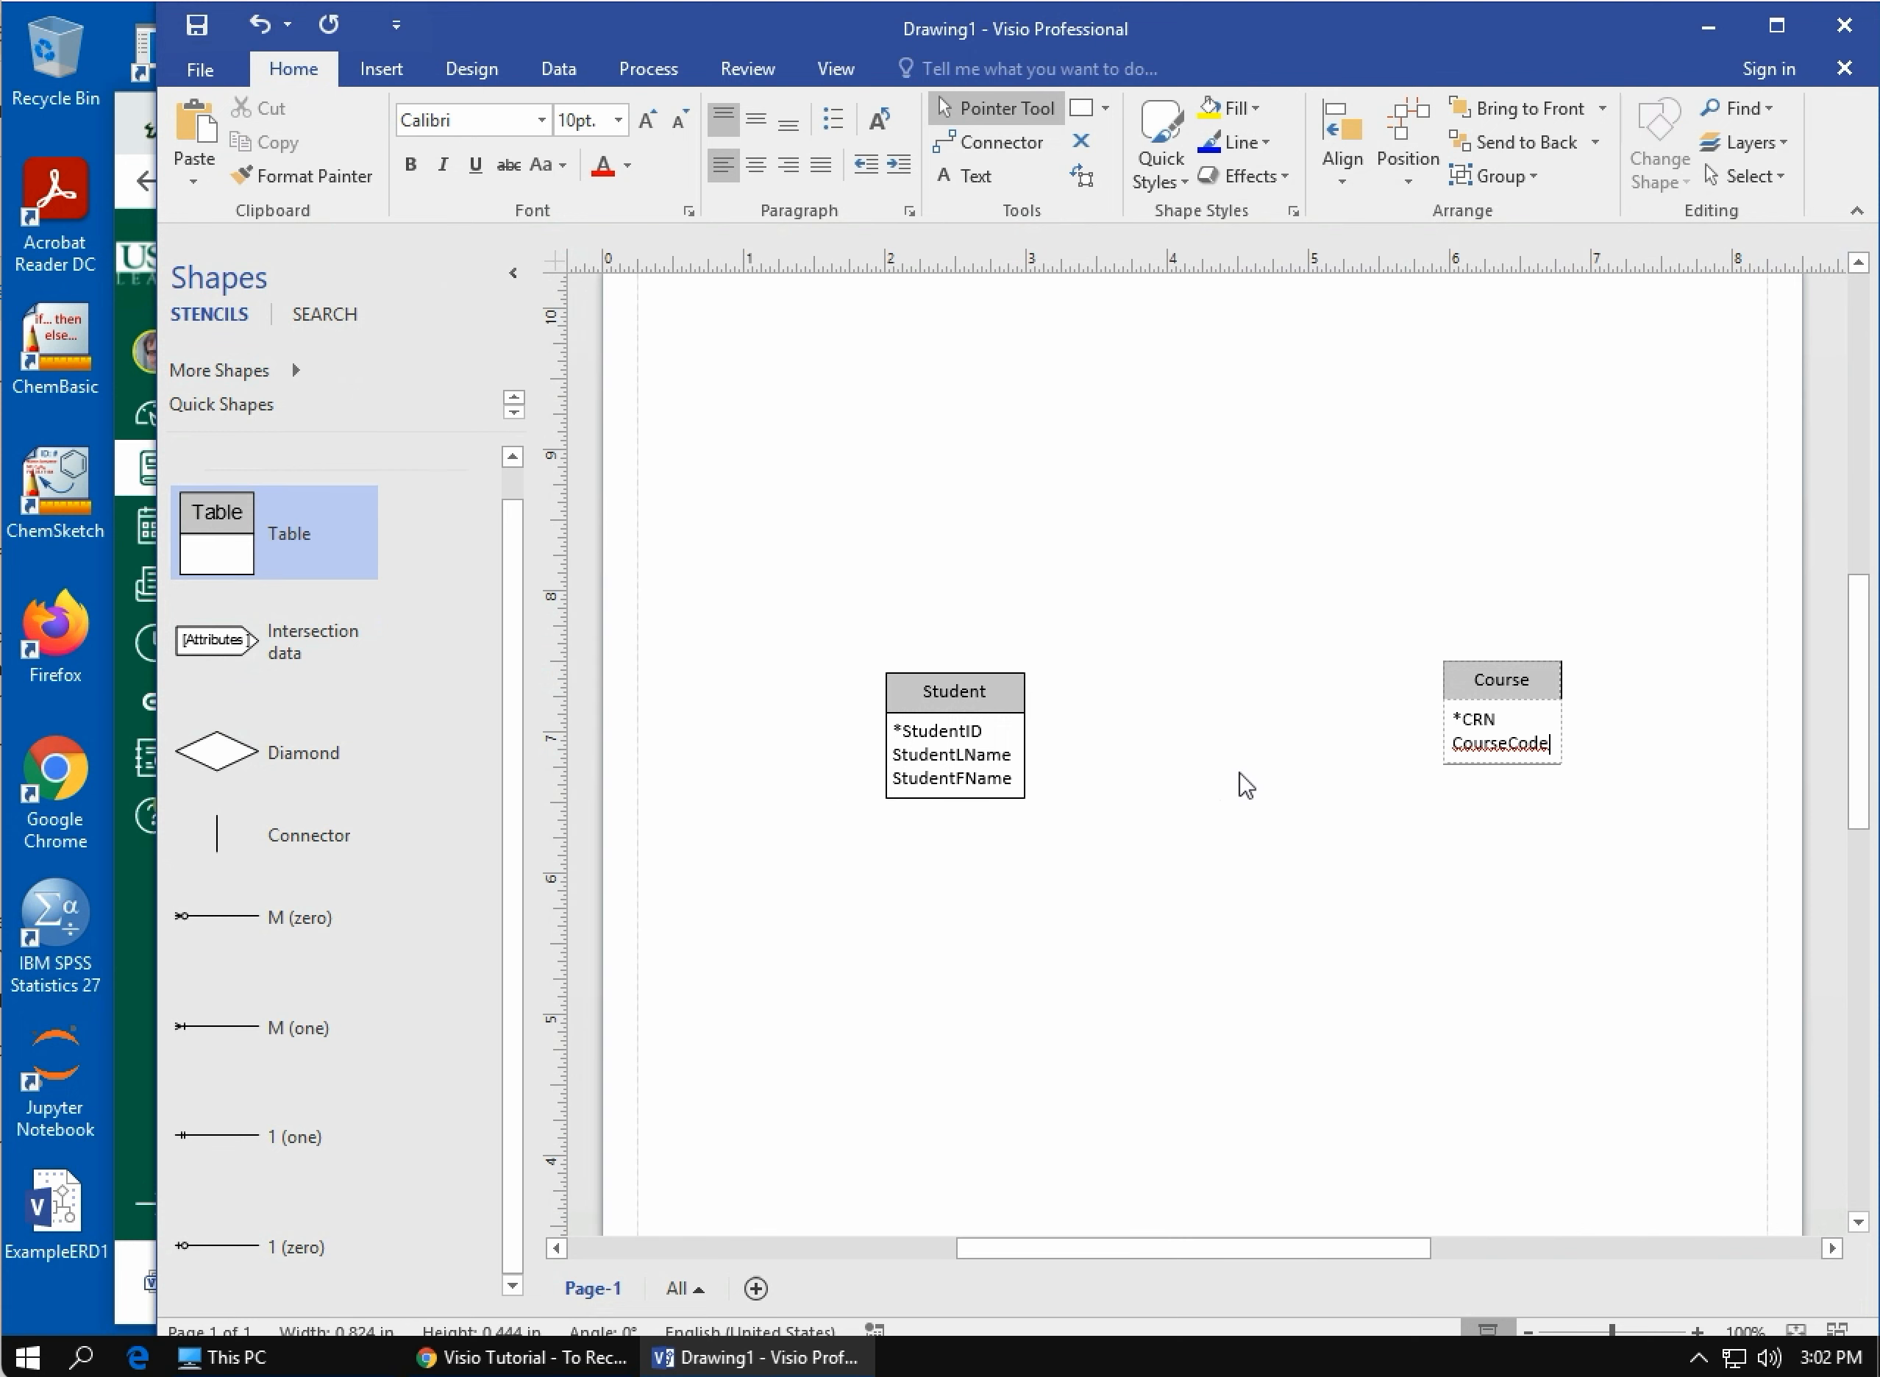
Place a Diamond shape midway between the Student and Course tables and label it Register
drag(217, 757, 1271, 721)
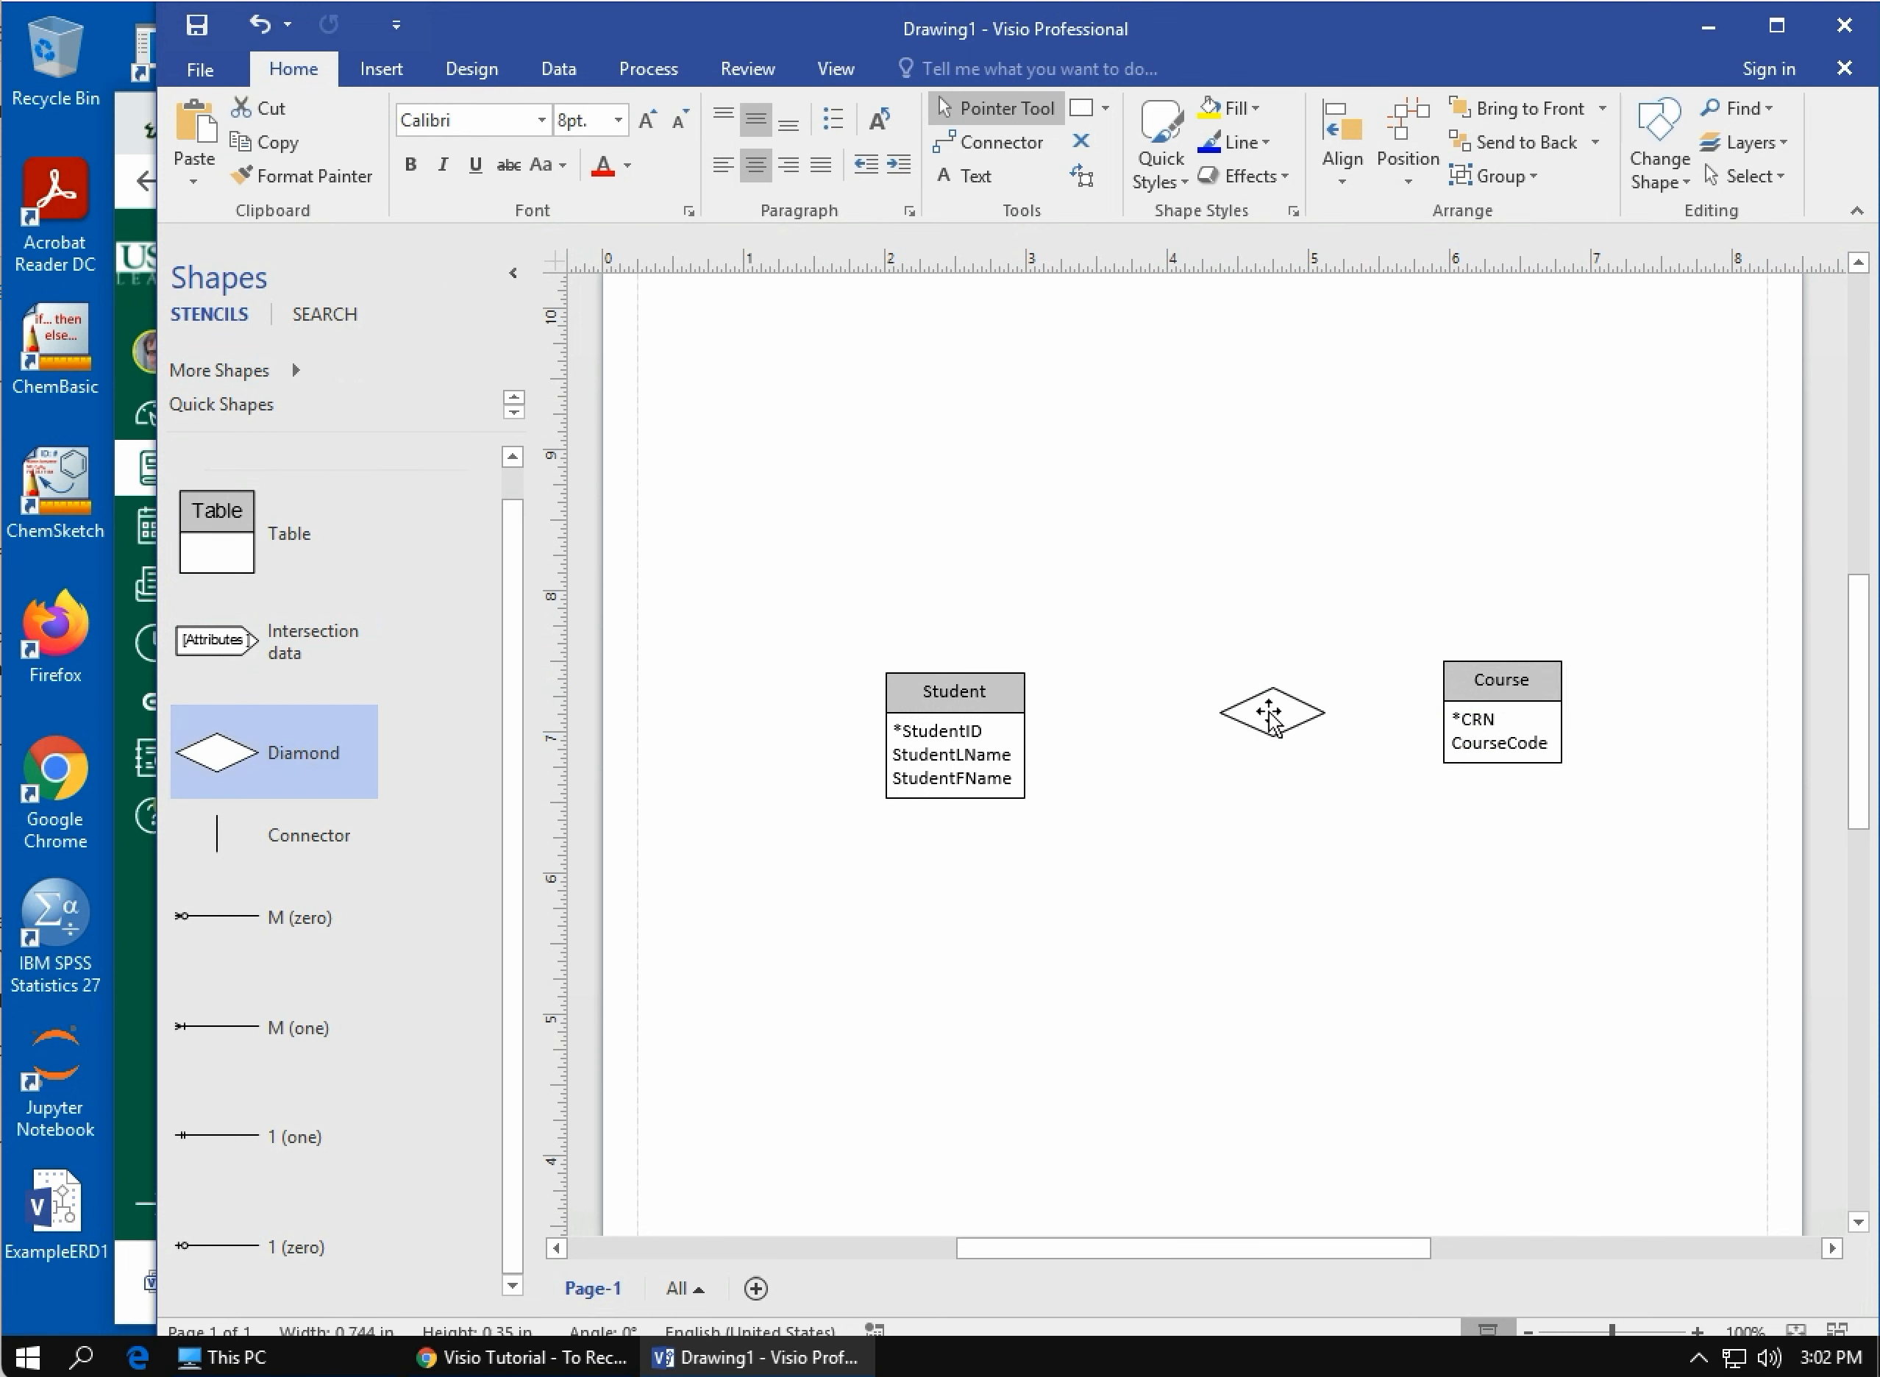
double_click(1273, 717)
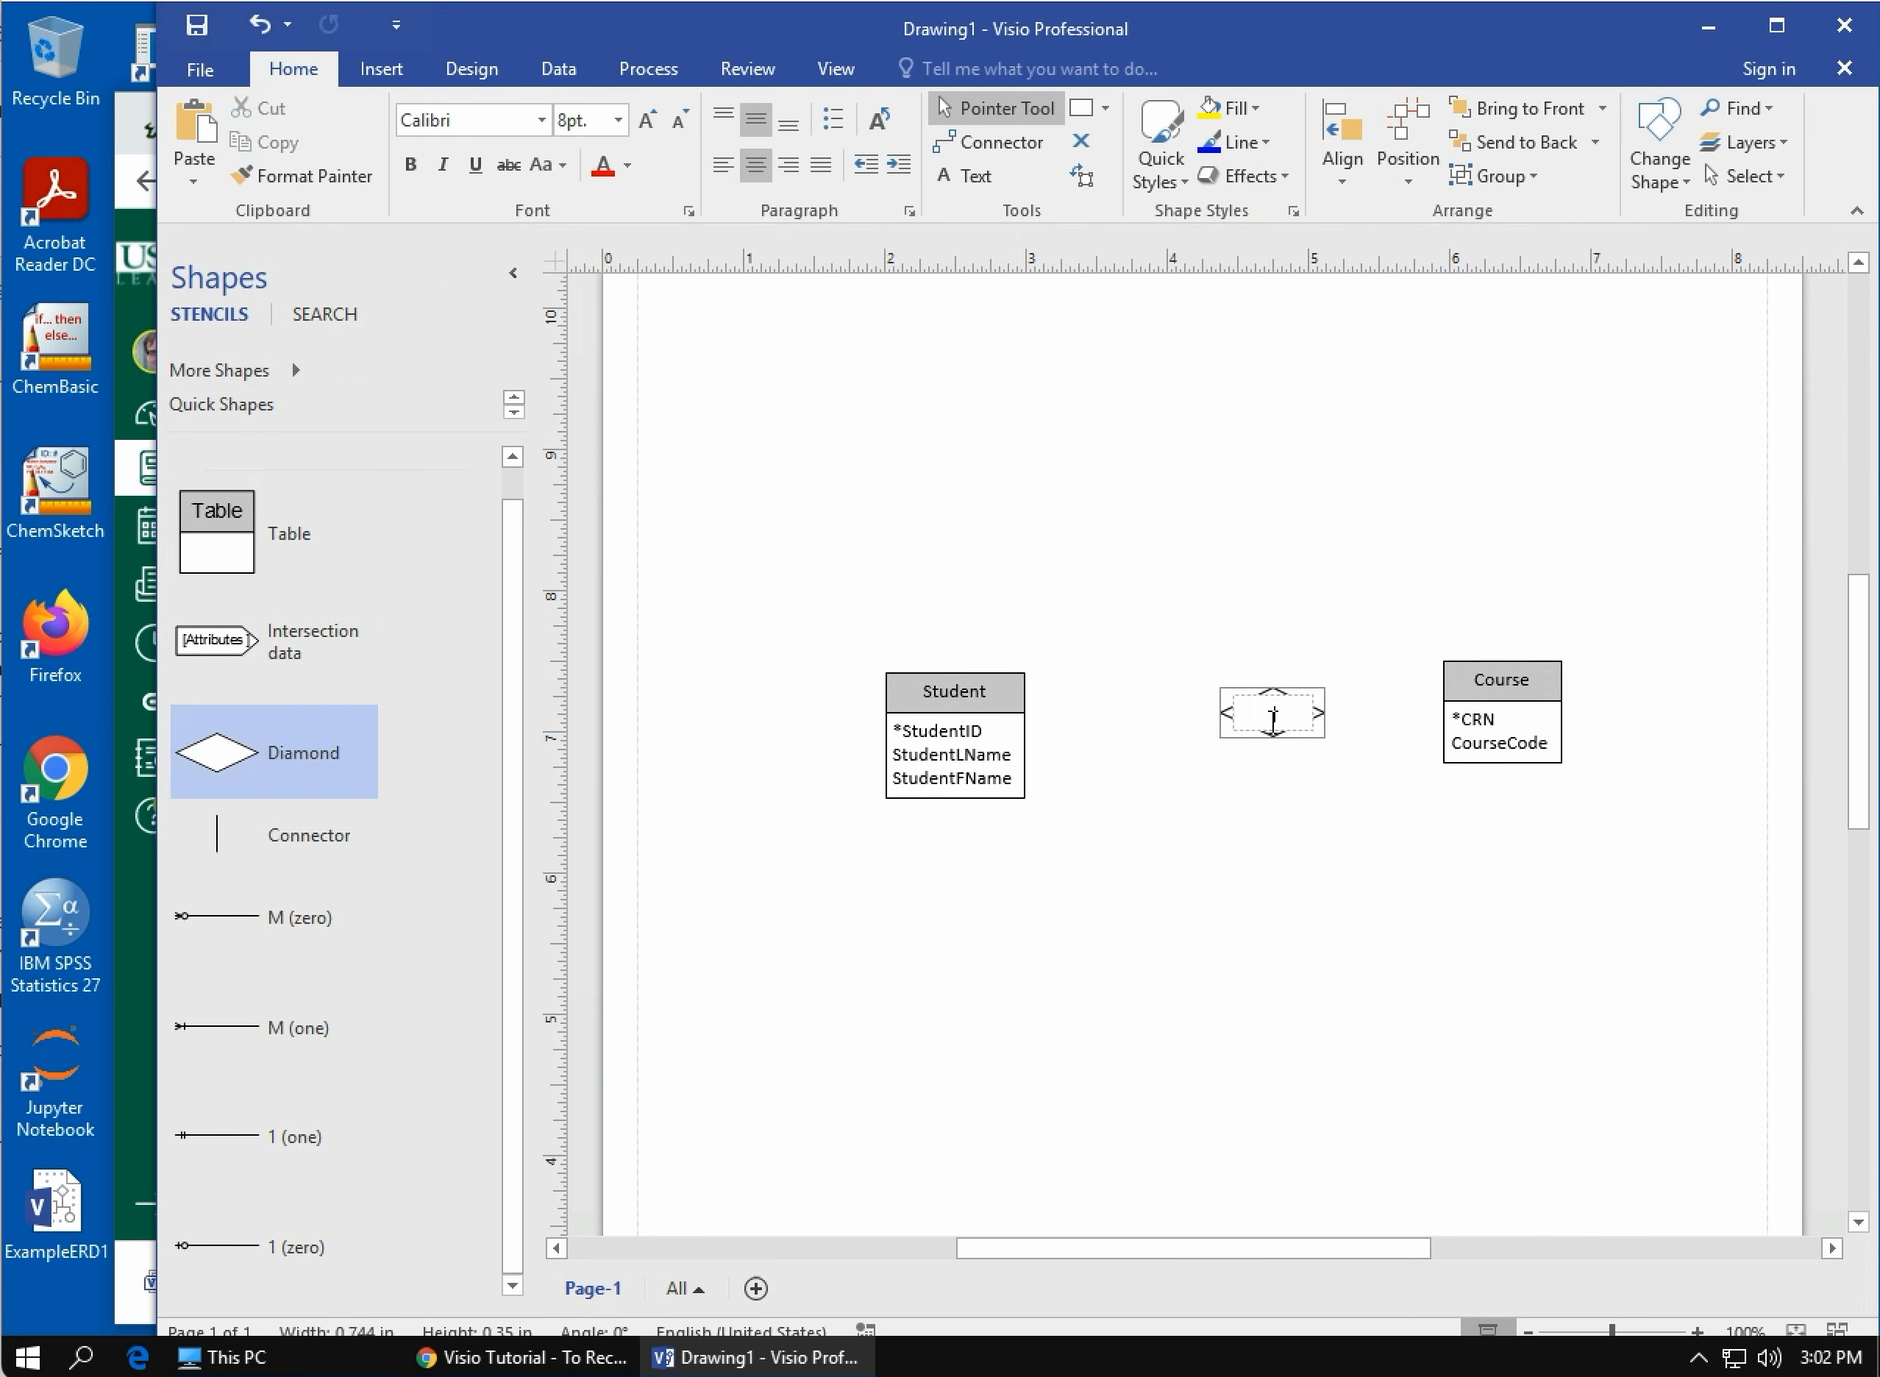
text(Registers)
key(BackSpace)
key(Return)
key(BackSpace)
click(1309, 882)
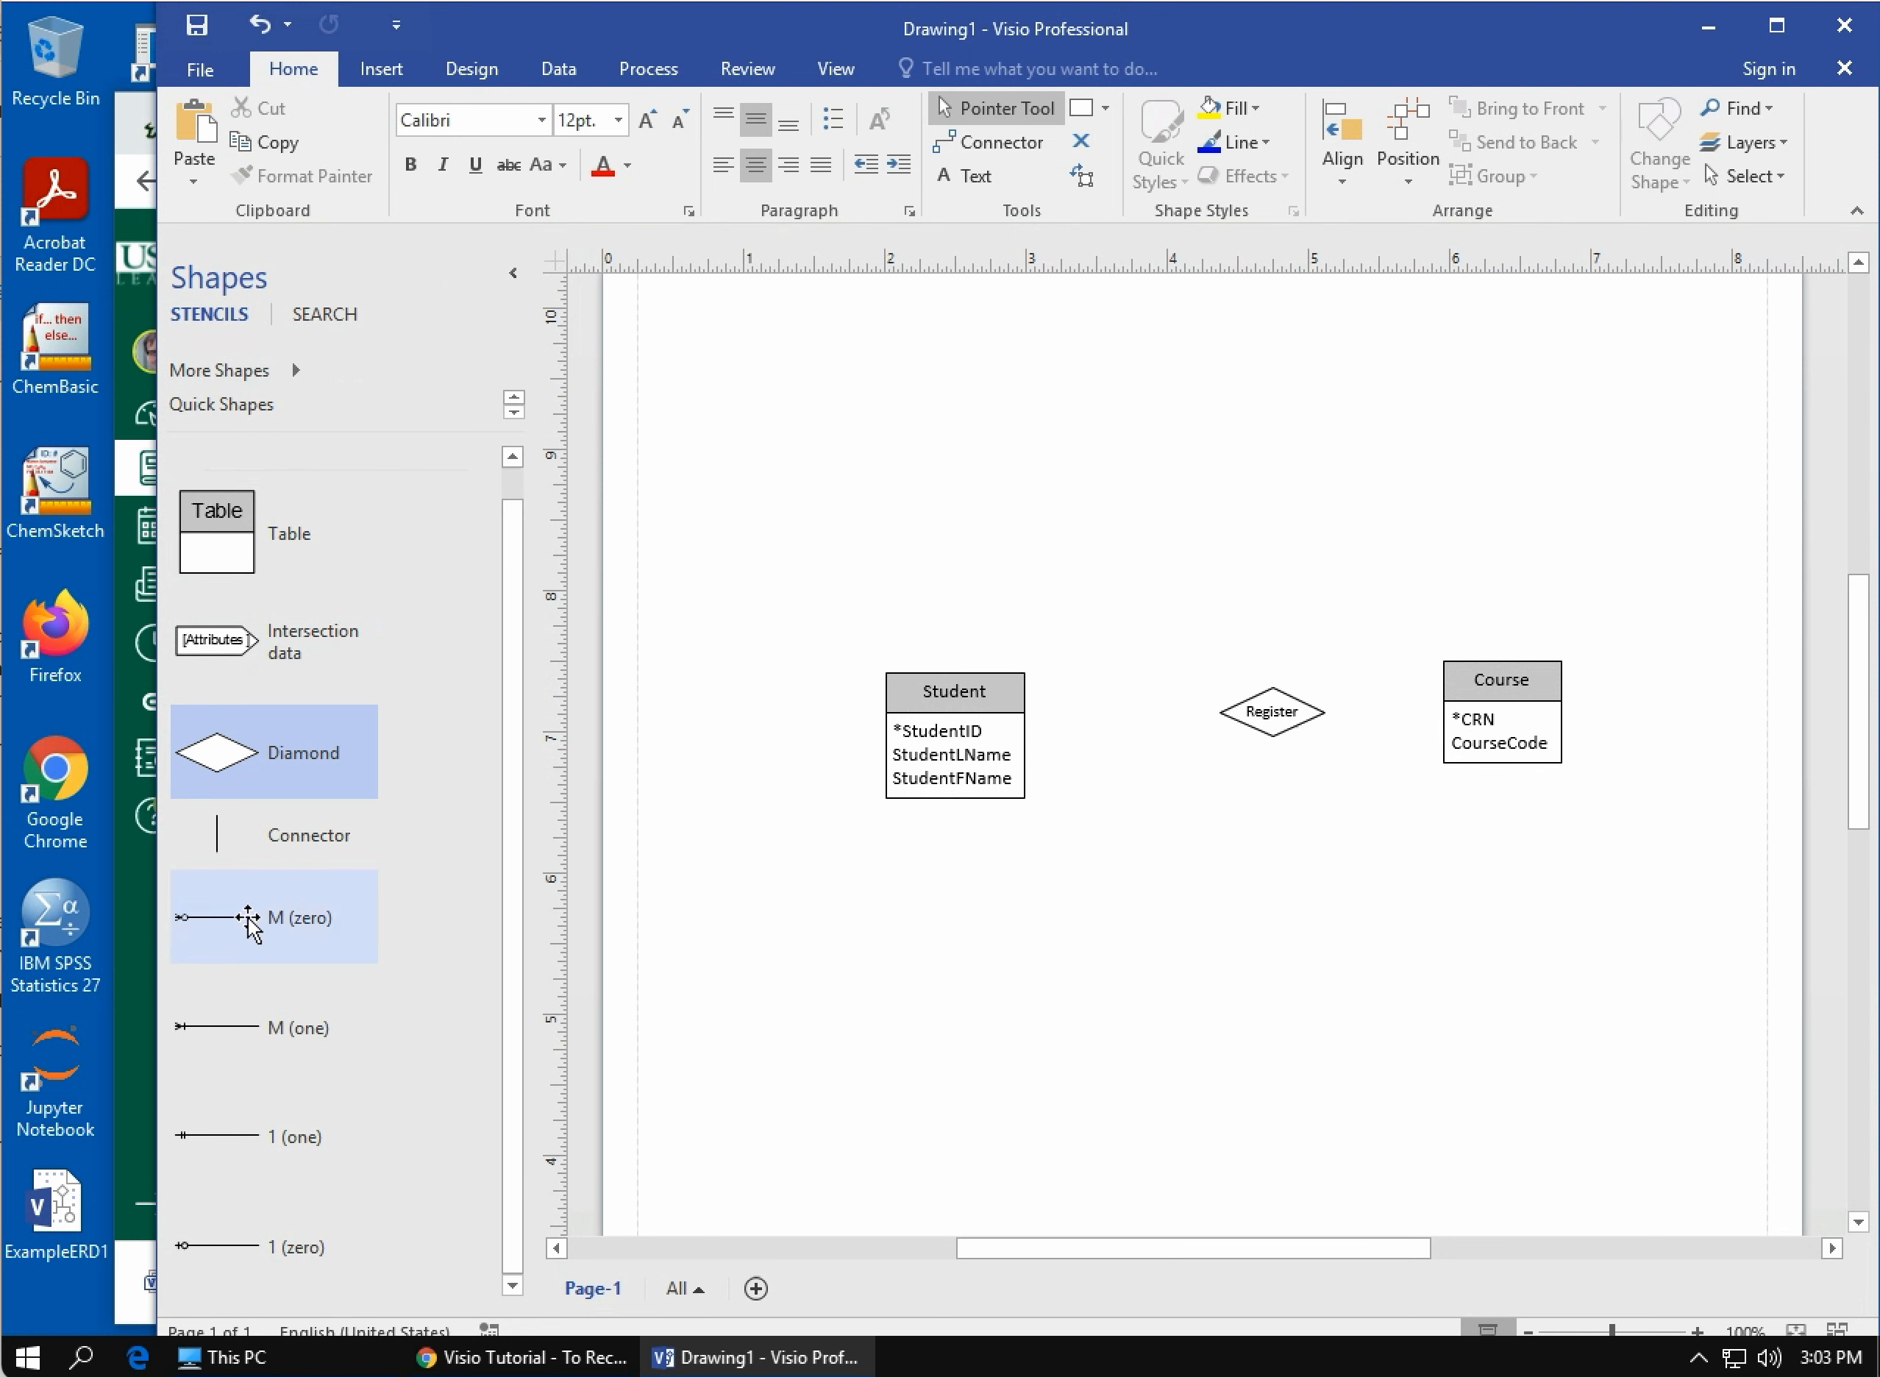
Link Register to Course with an M (zero) connector, its crow's foot at Course, and move Course farther from the diamond
drag(246, 916, 1319, 713)
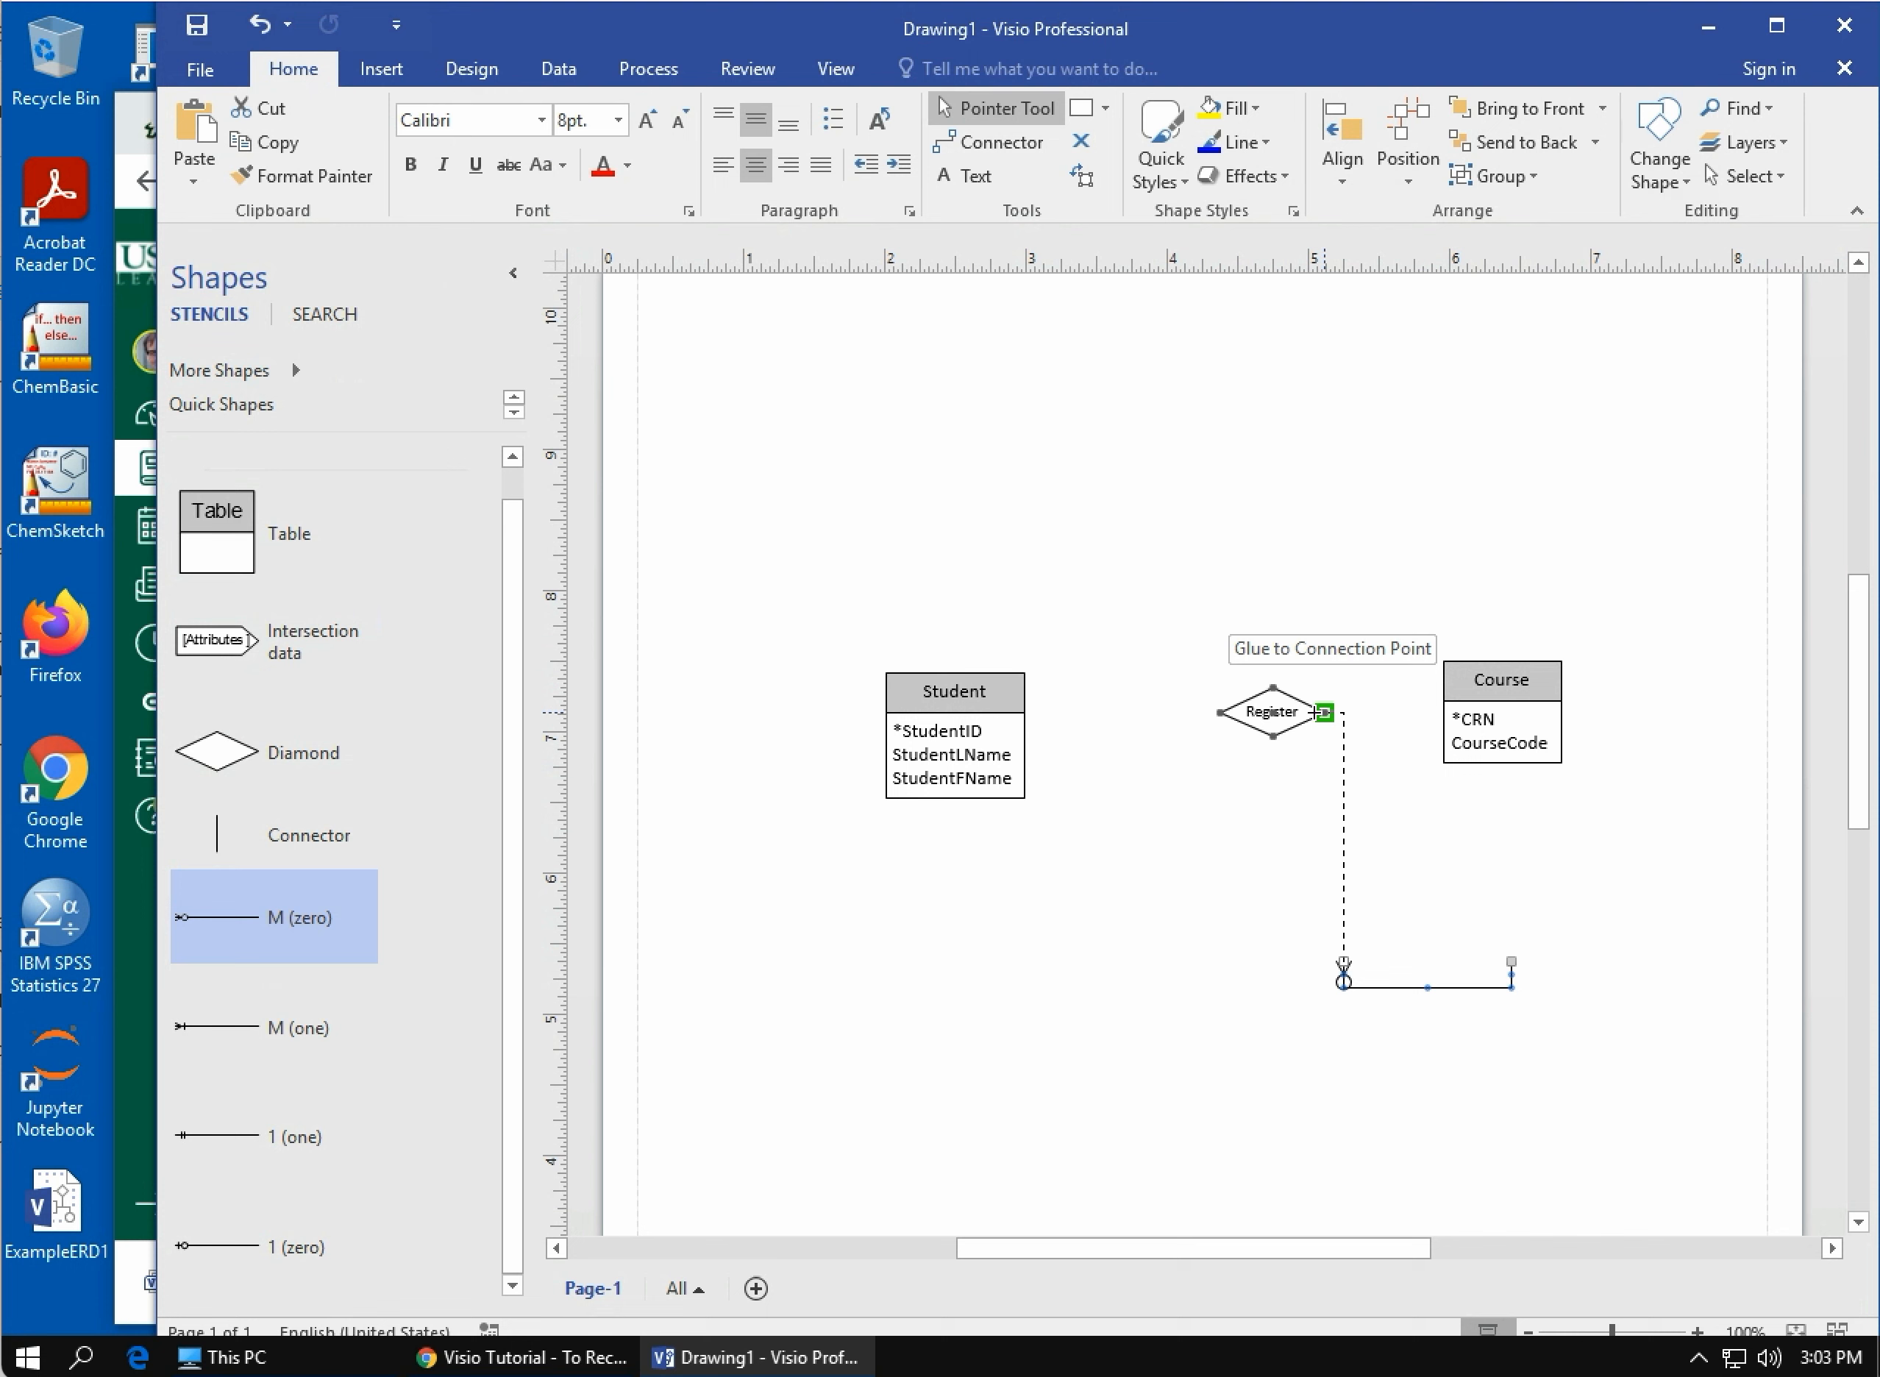
drag(1319, 712, 1319, 712)
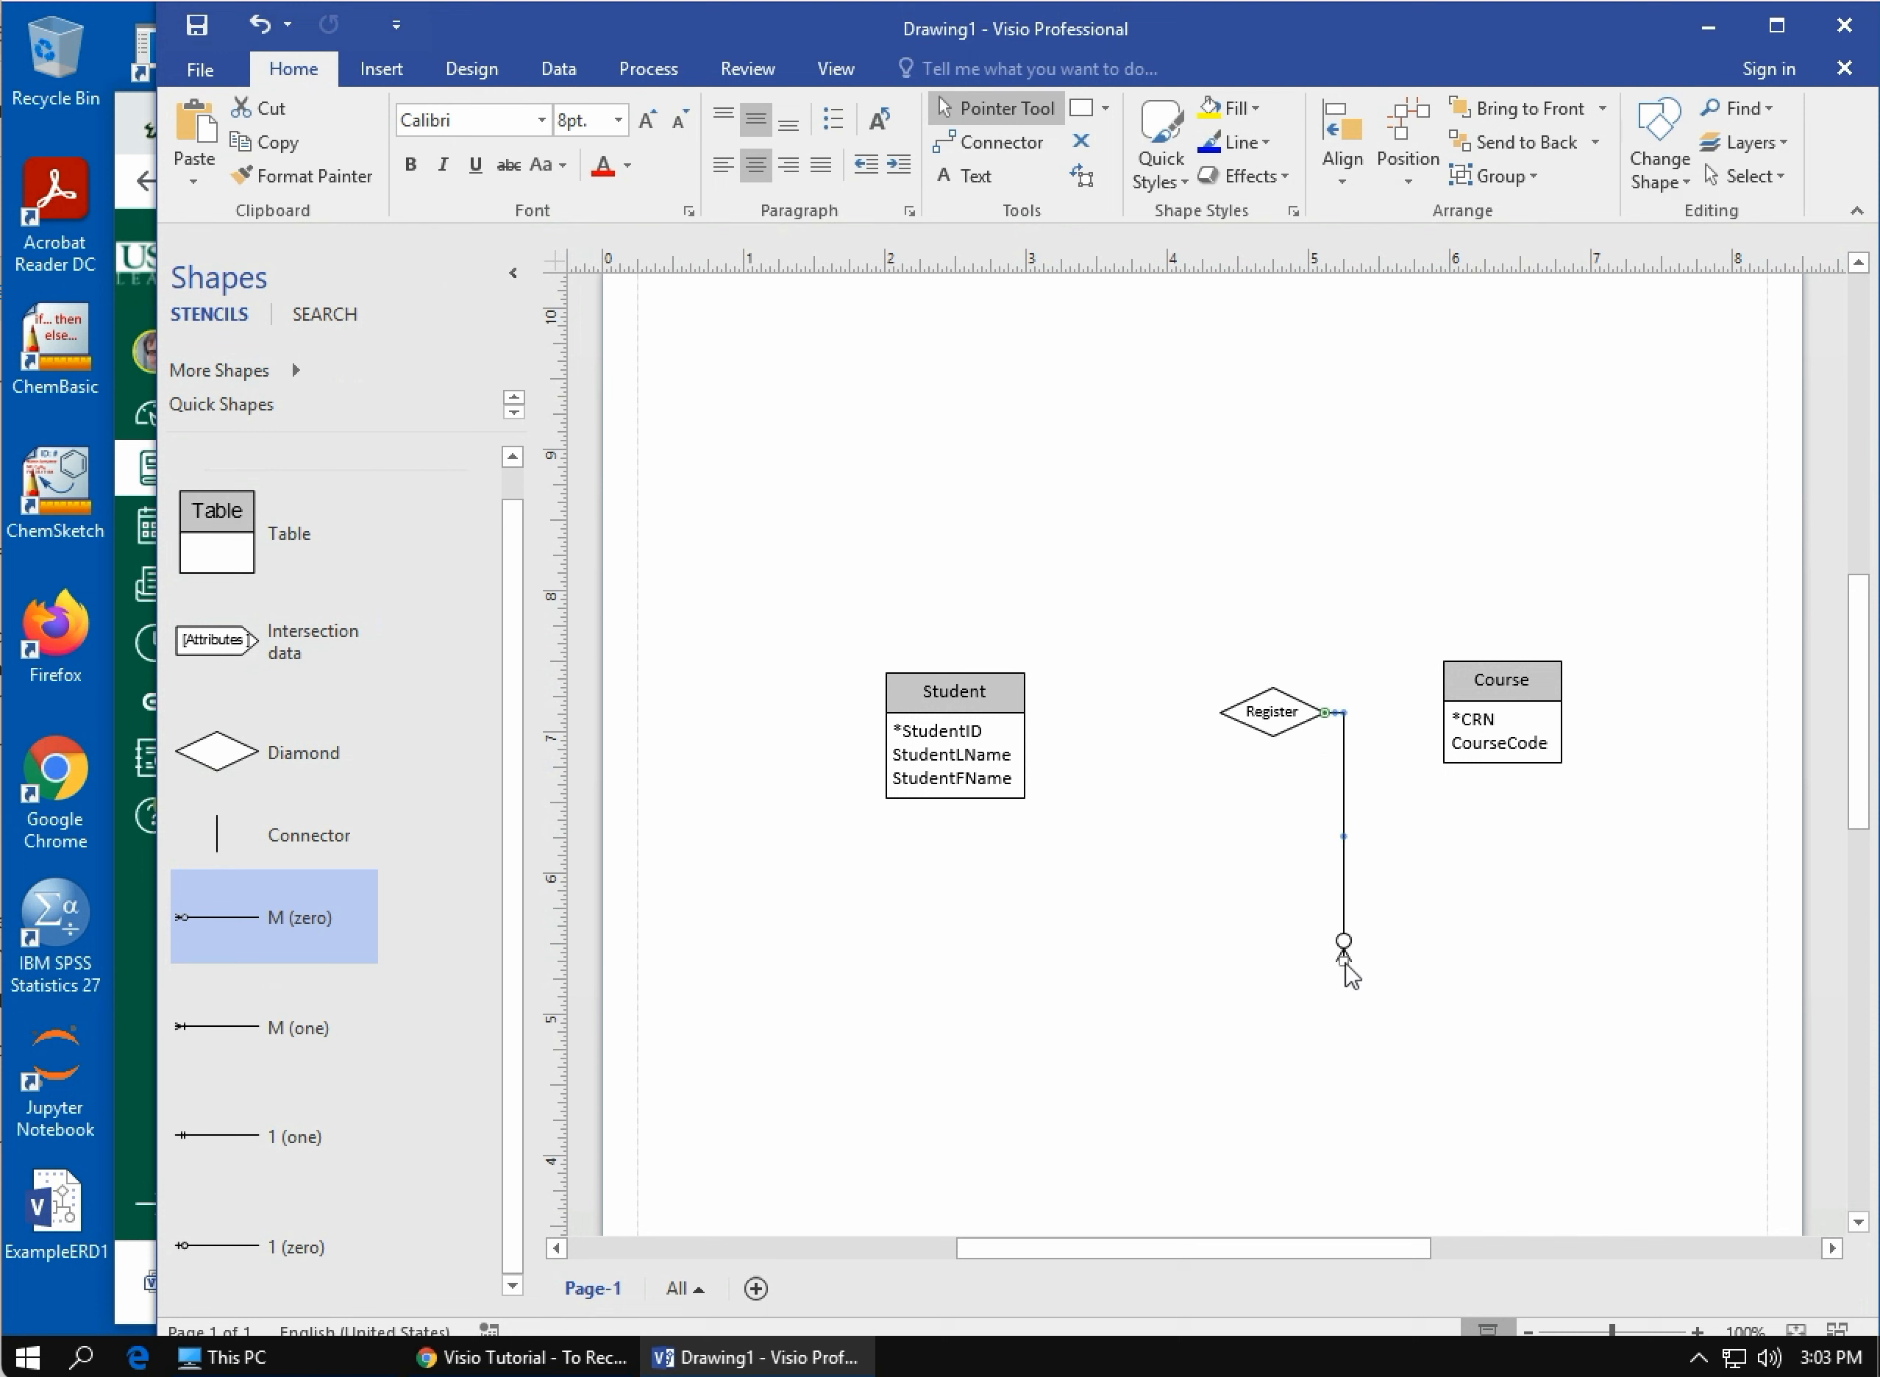
drag(1348, 951, 1453, 714)
drag(1481, 462, 1324, 712)
drag(1519, 699, 1620, 693)
click(1361, 1020)
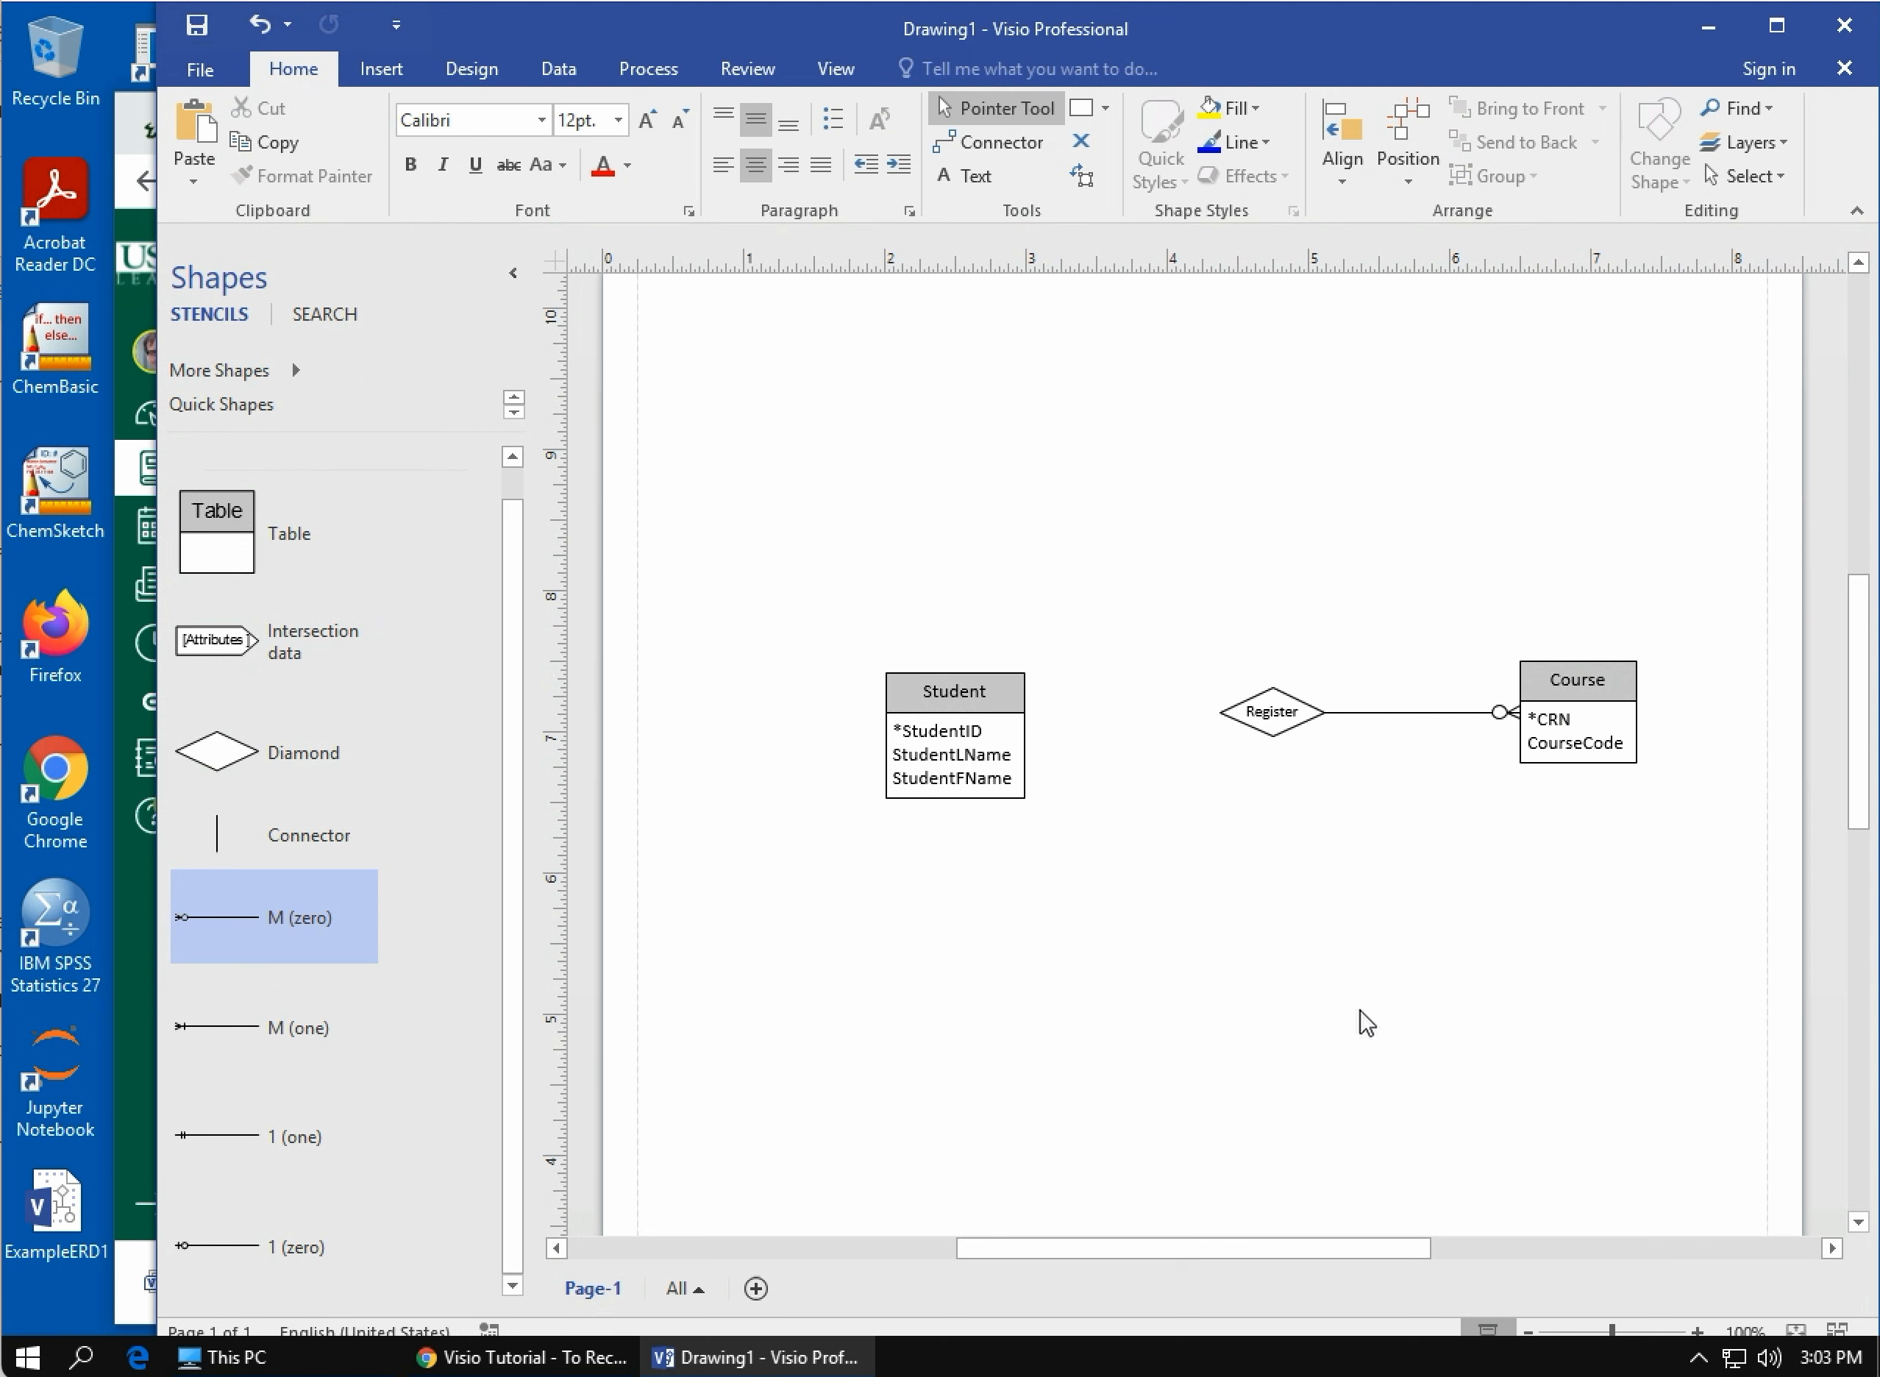
Link the Register diamond to the Student table with an M (one) connector, its crow's foot end glued to Student
scroll(1208, 912, right, 15)
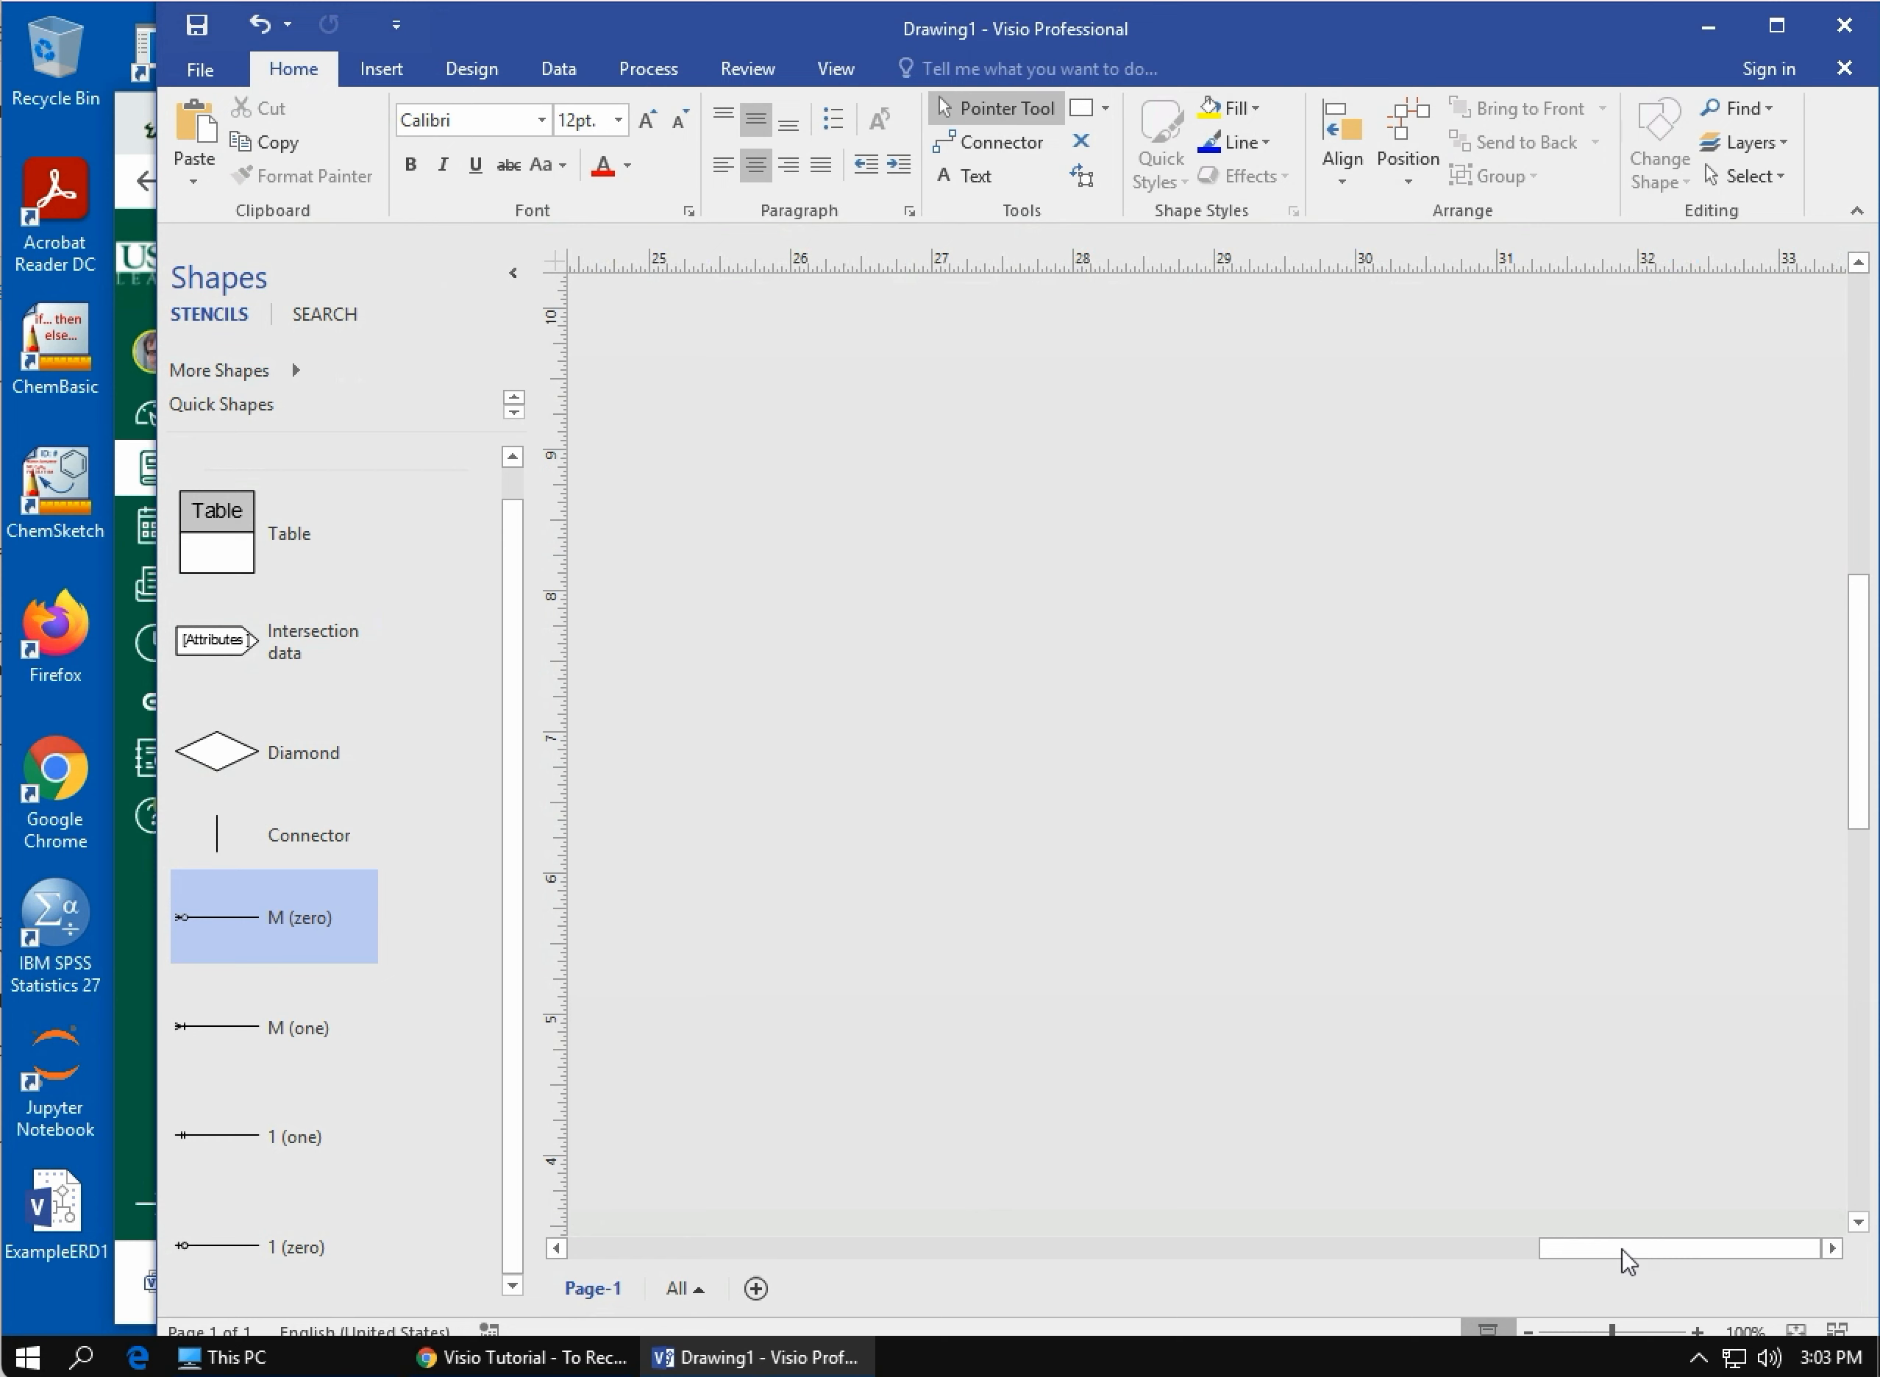
drag(1628, 1261, 957, 1229)
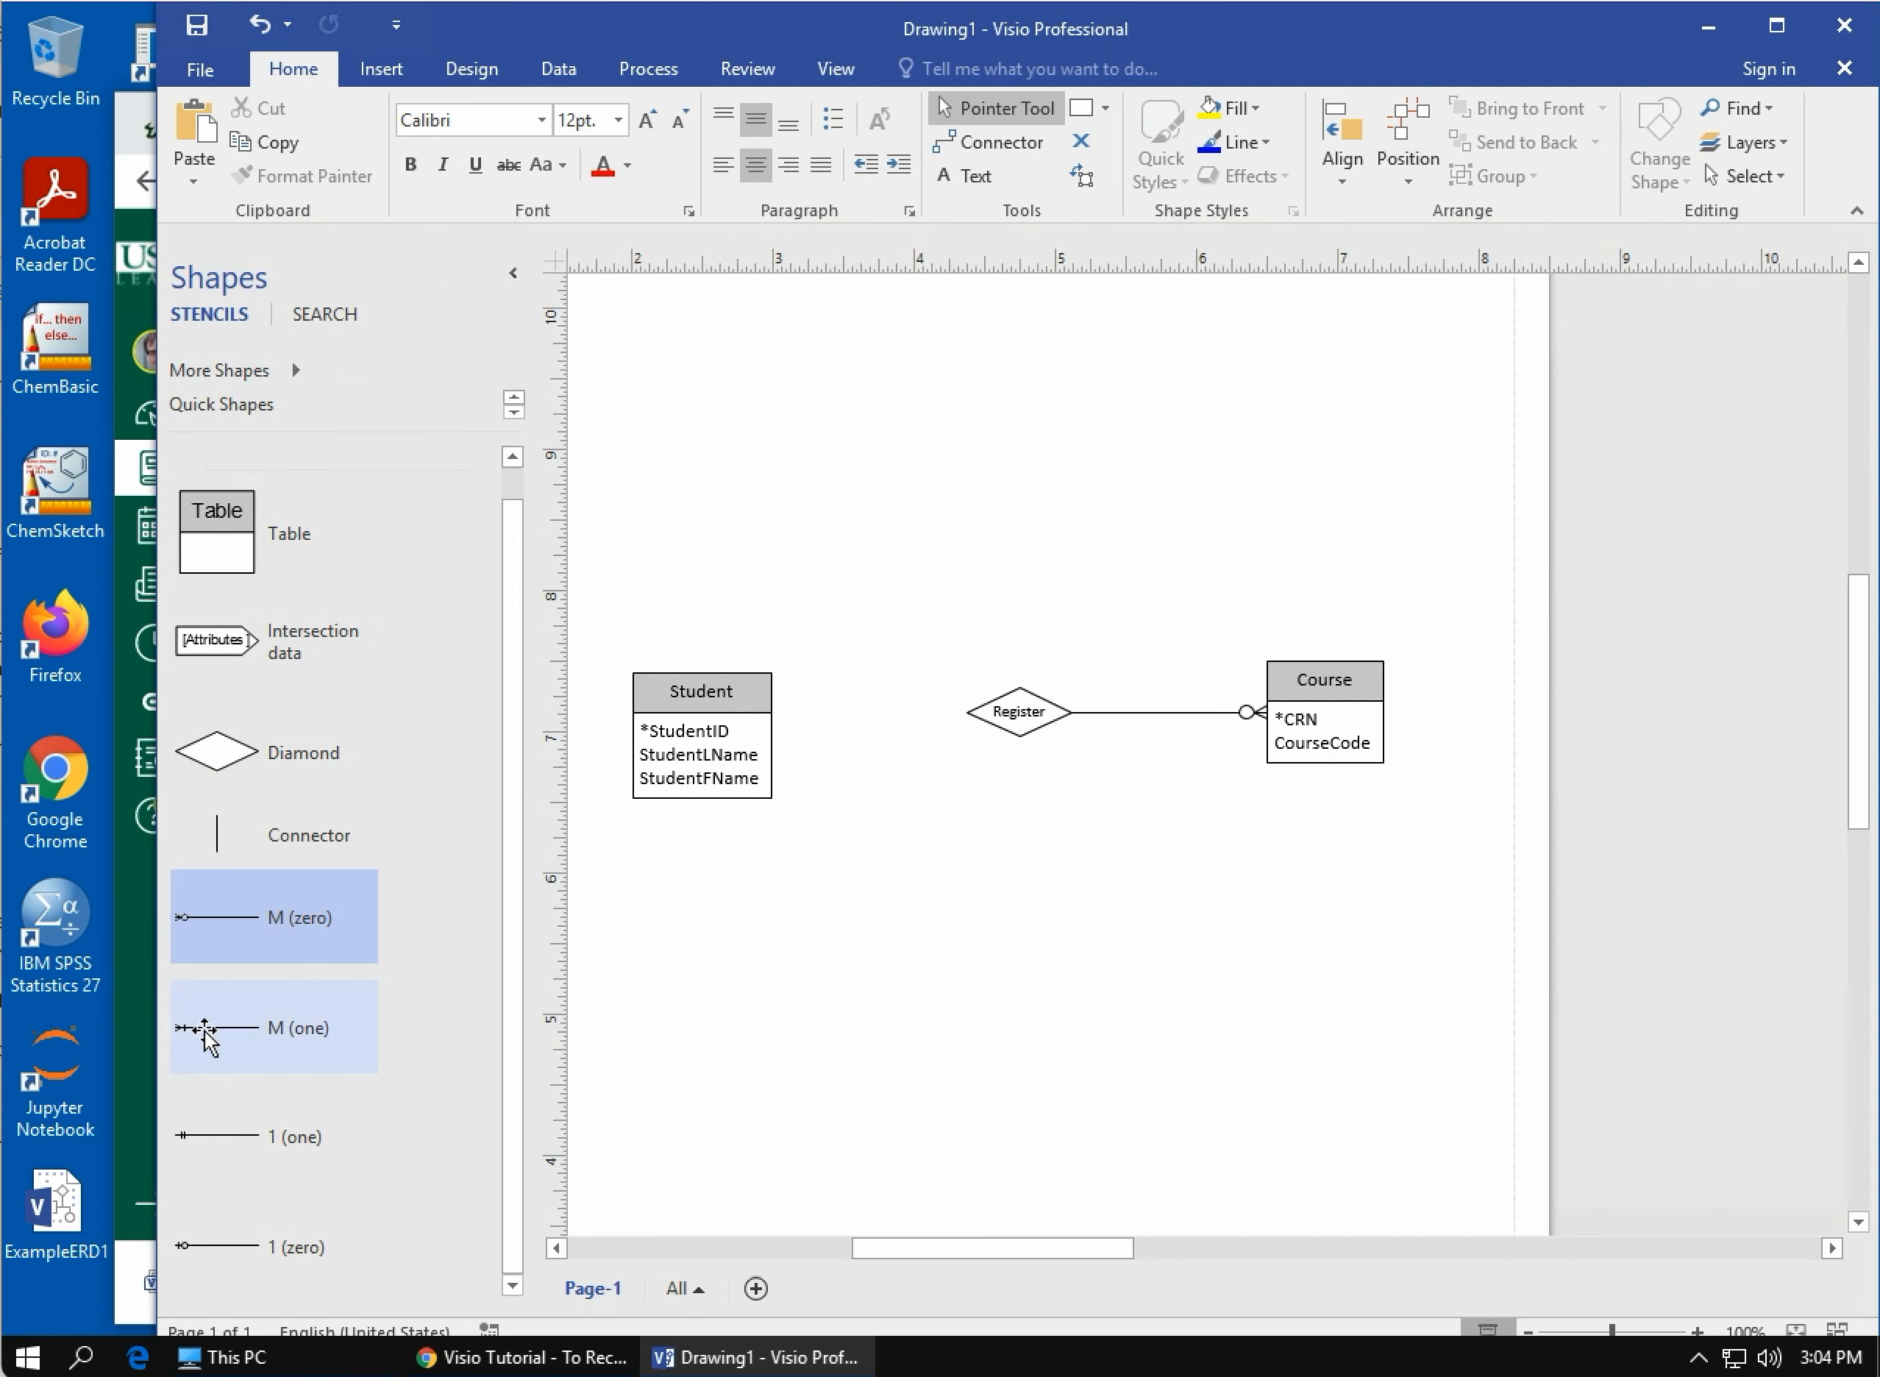
drag(219, 1039, 970, 721)
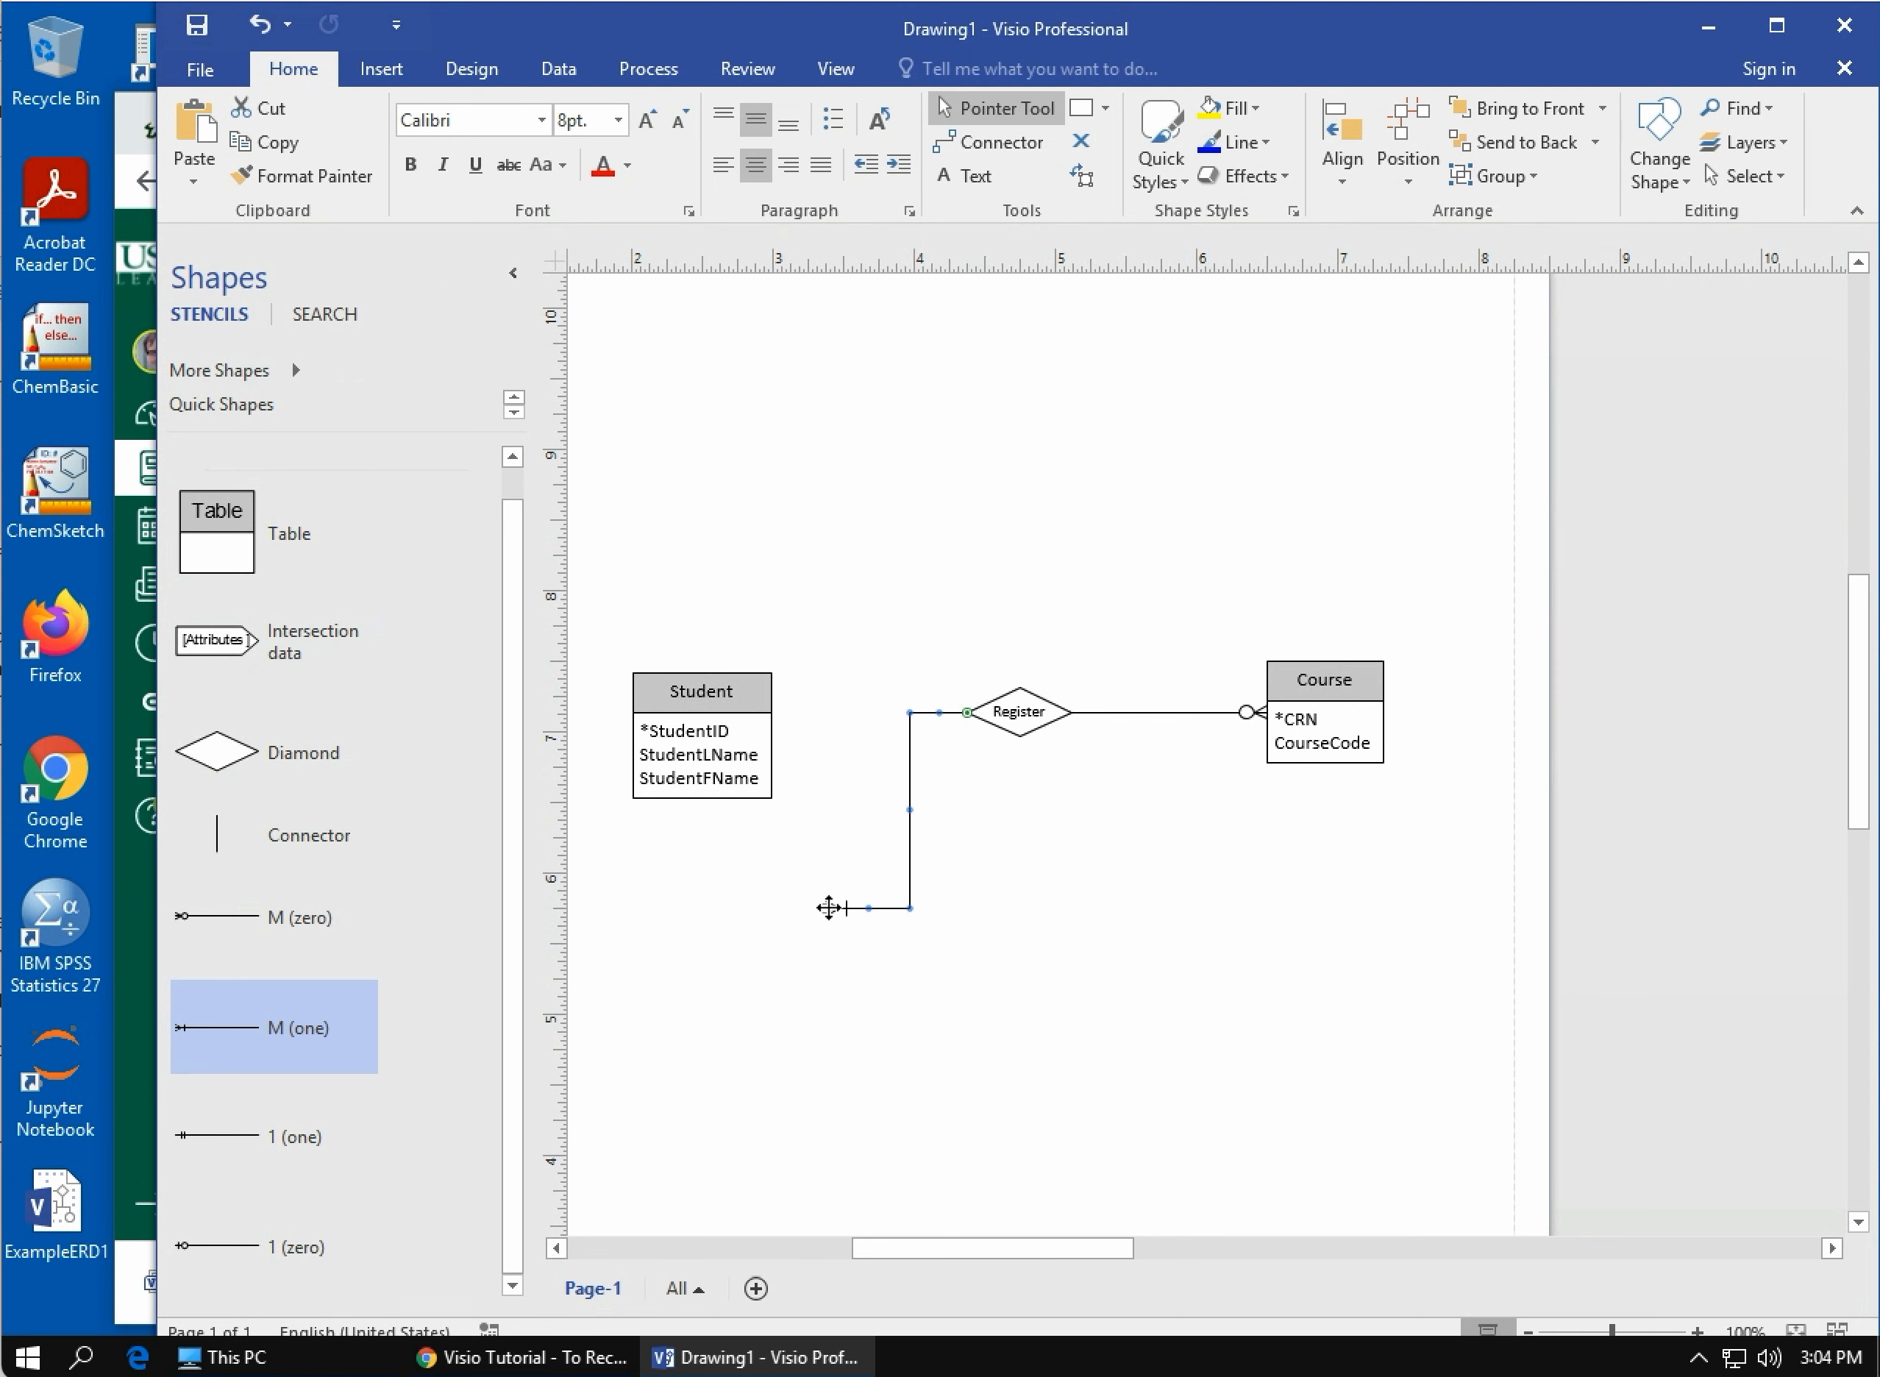
drag(828, 907, 772, 714)
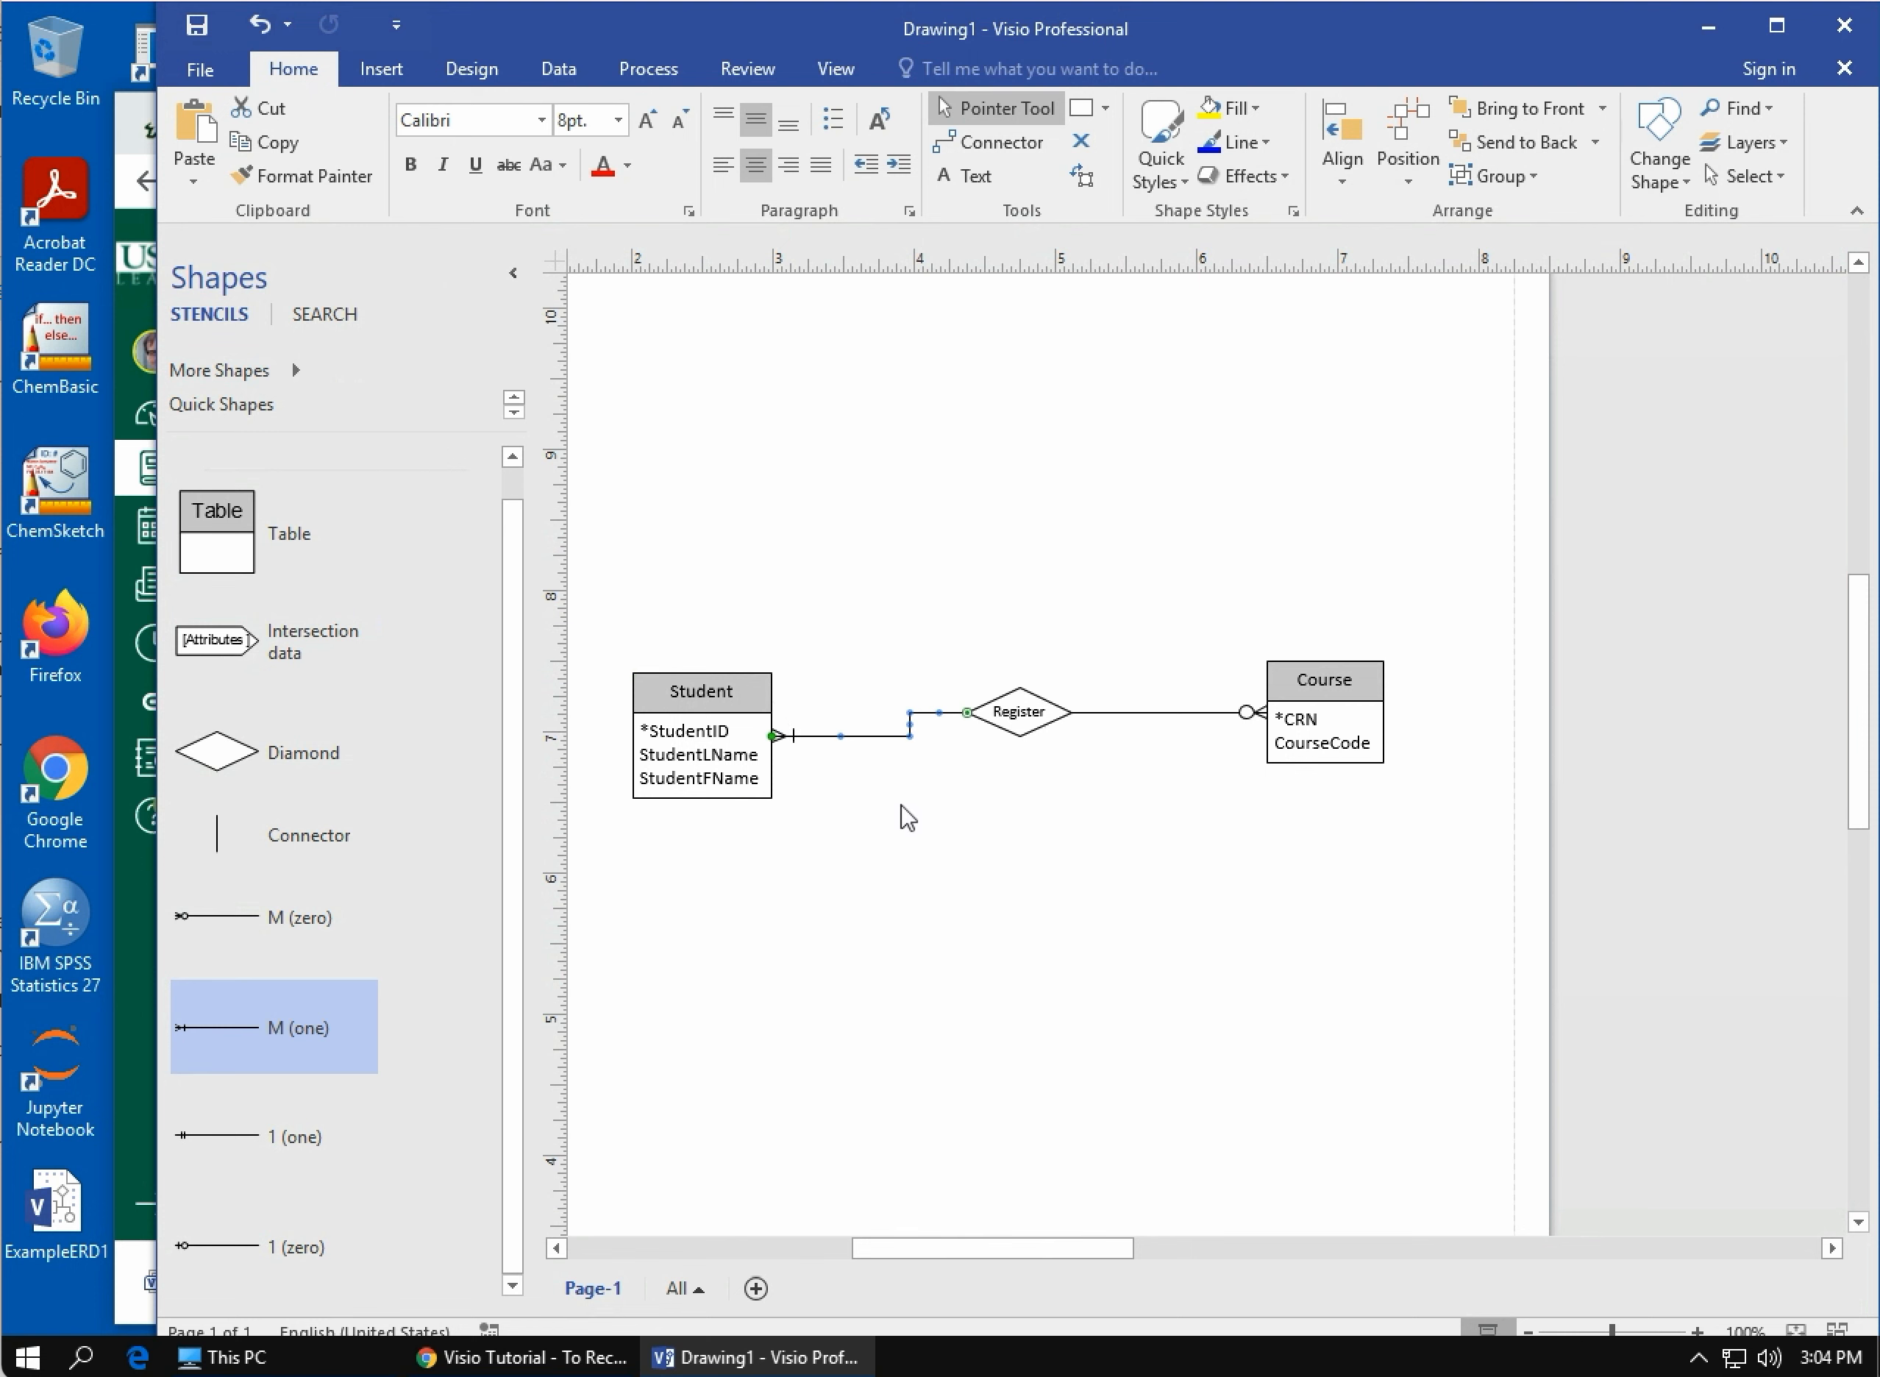